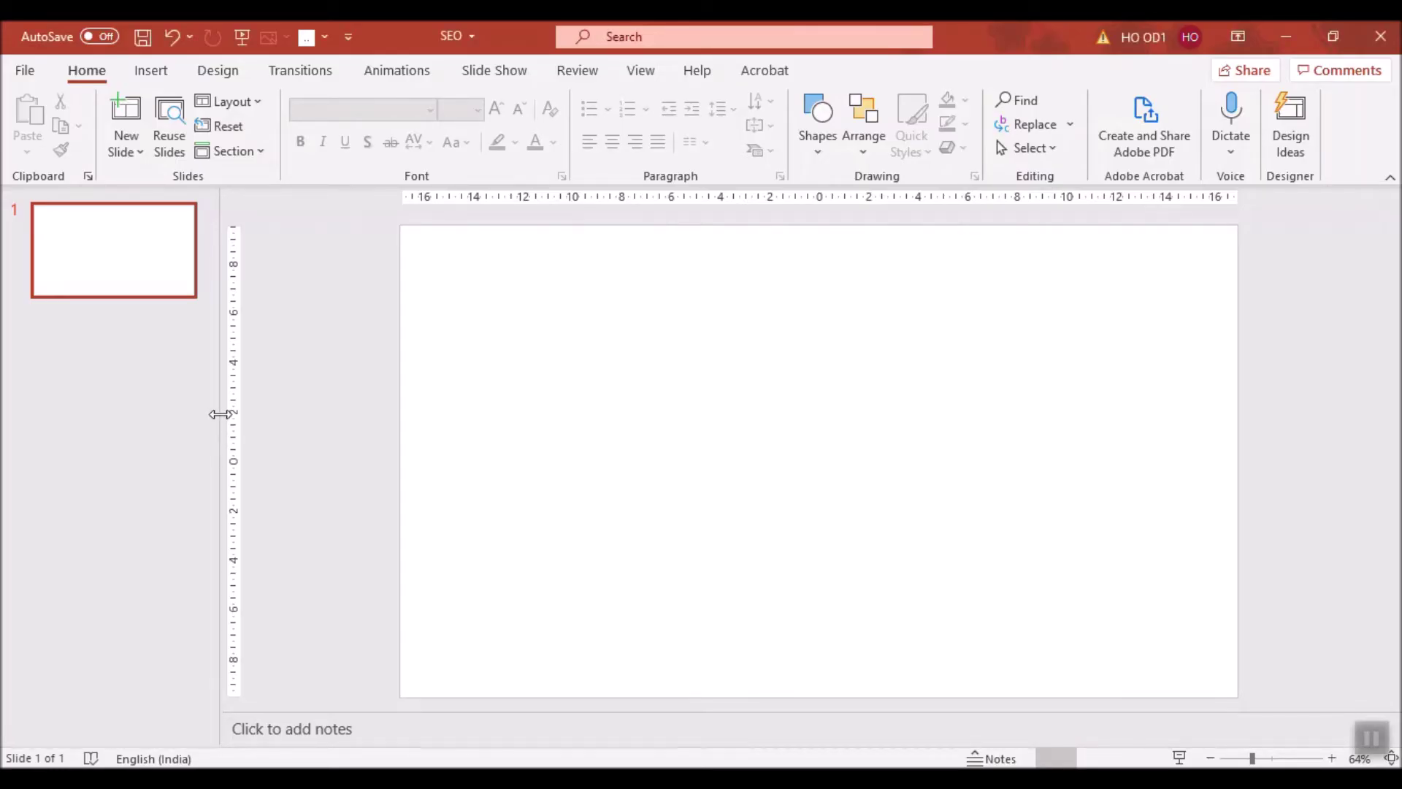
Draw a blue donut near the slide centre and thin it into a ring.
drag(159, 408, 147, 406)
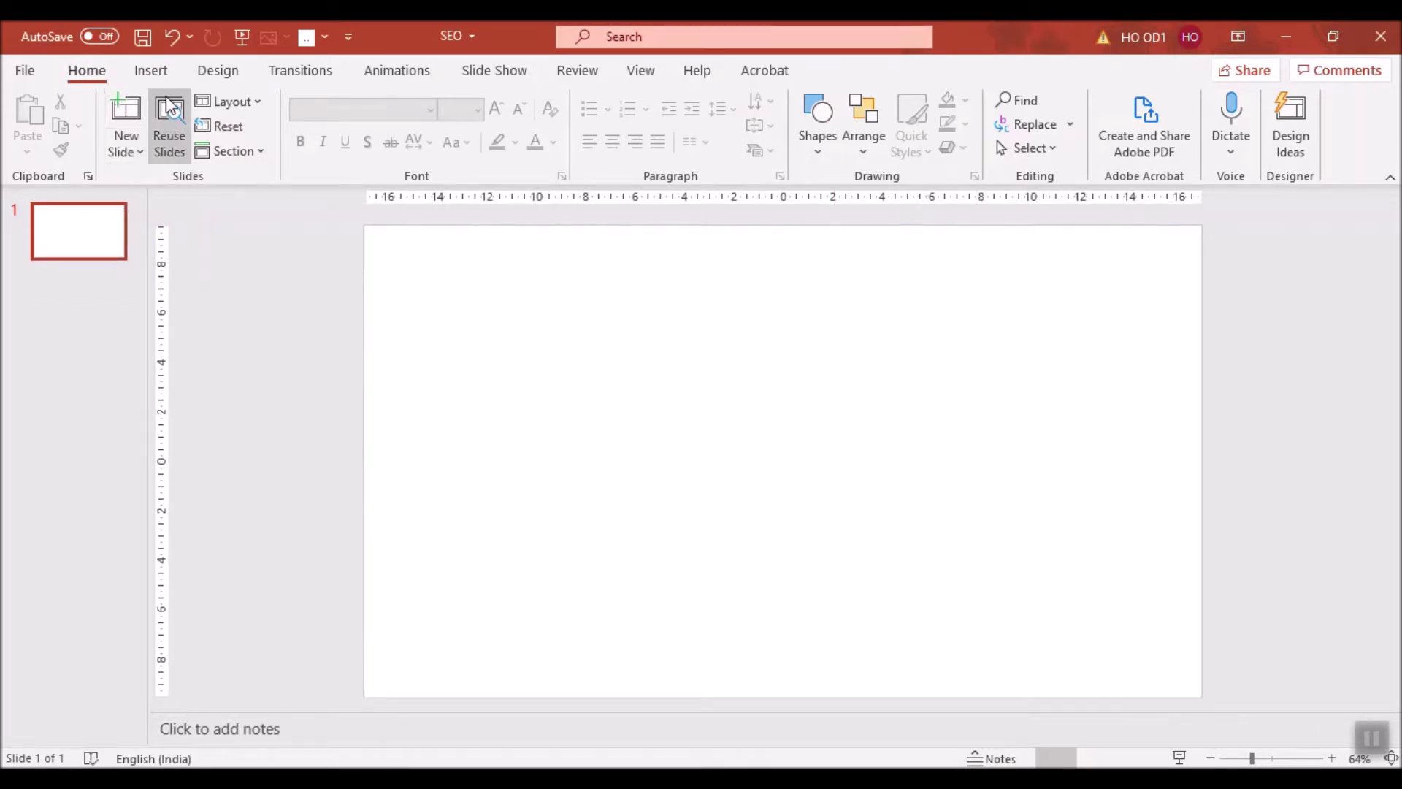
click(170, 76)
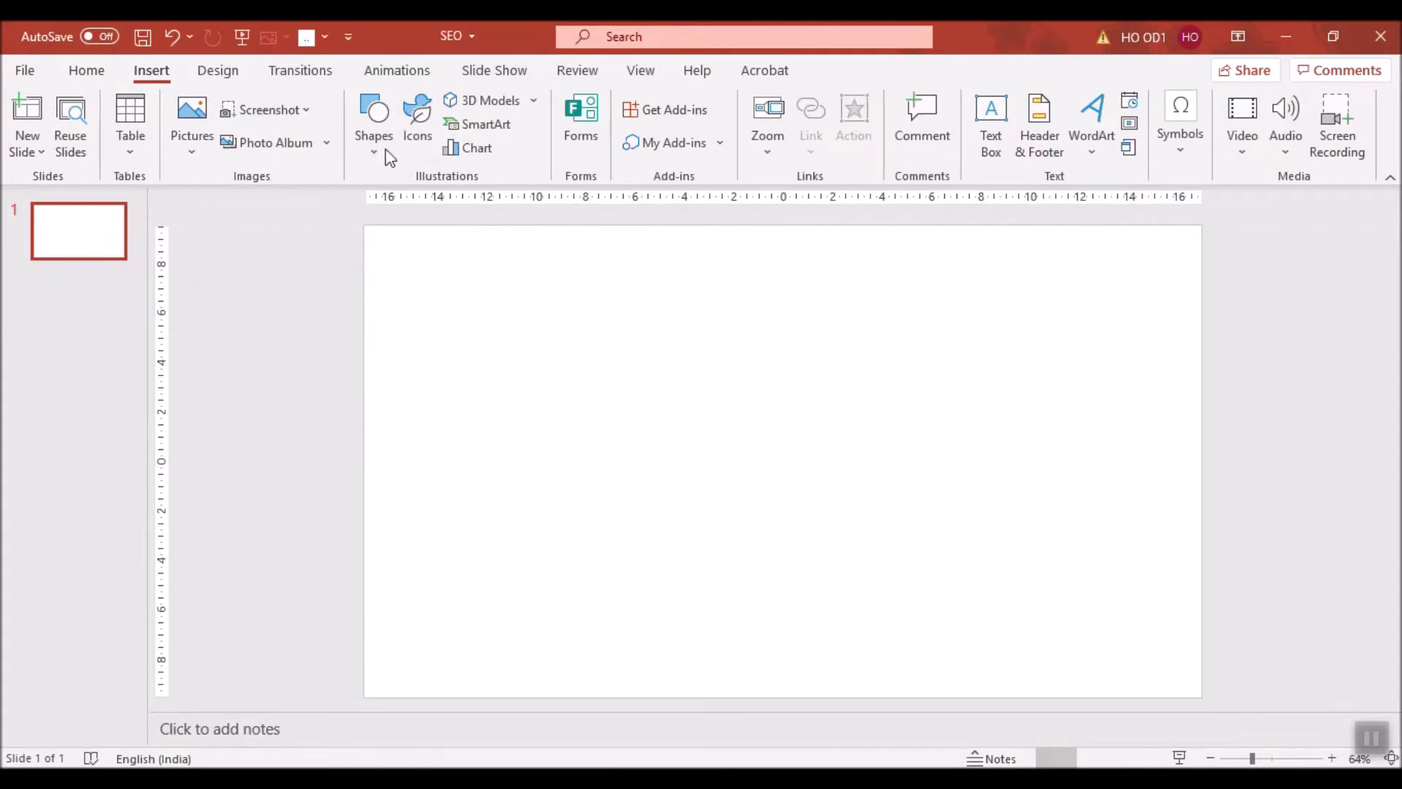
click(377, 142)
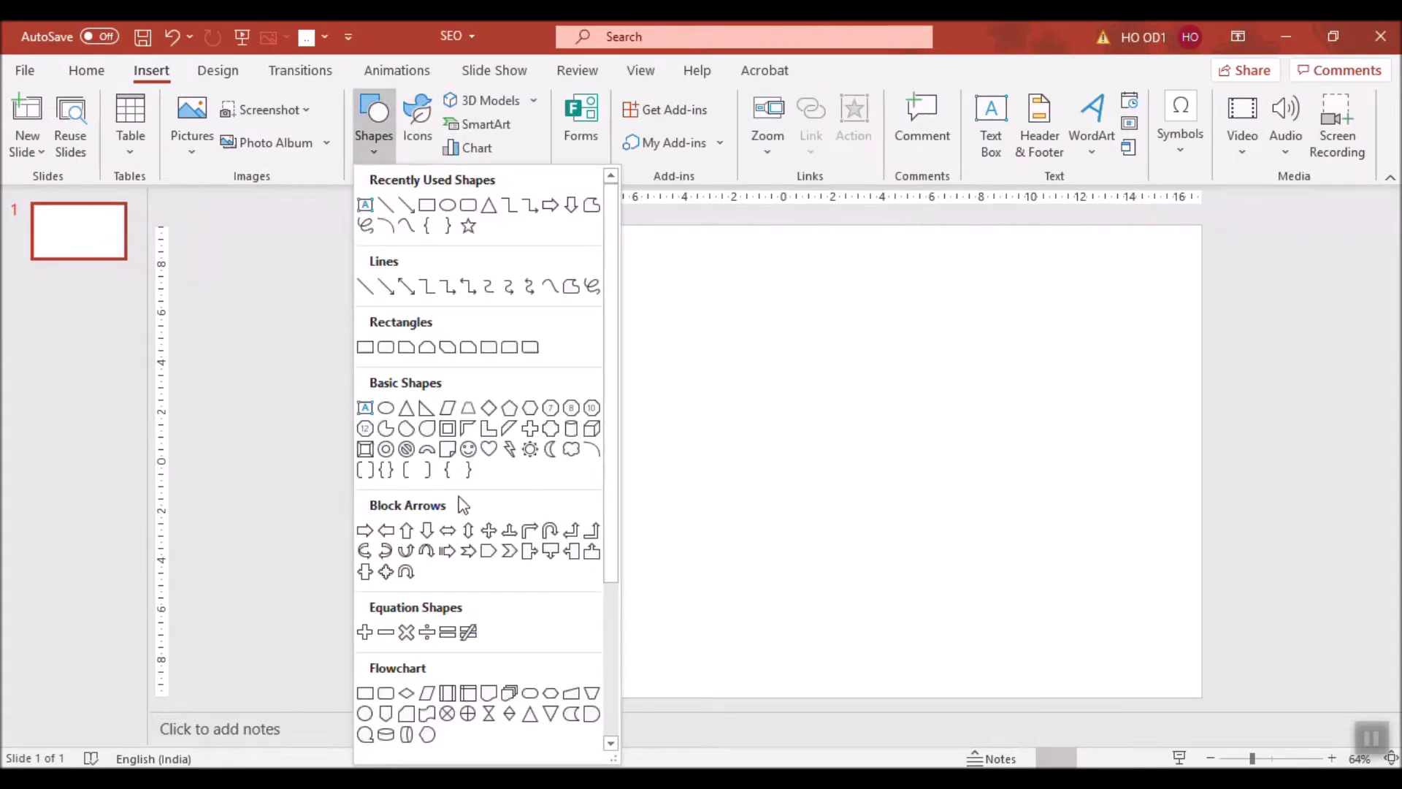
click(406, 449)
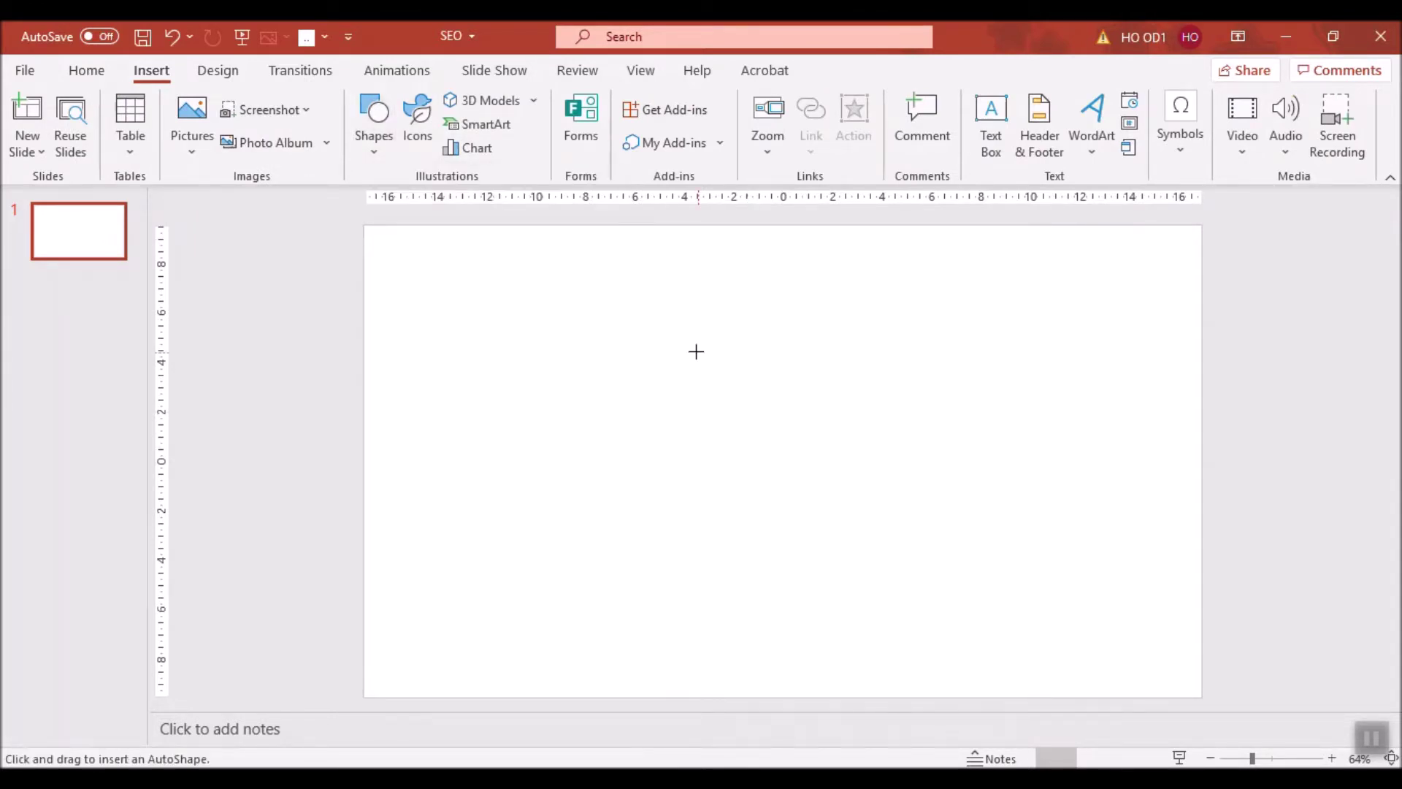
drag(640, 309, 797, 503)
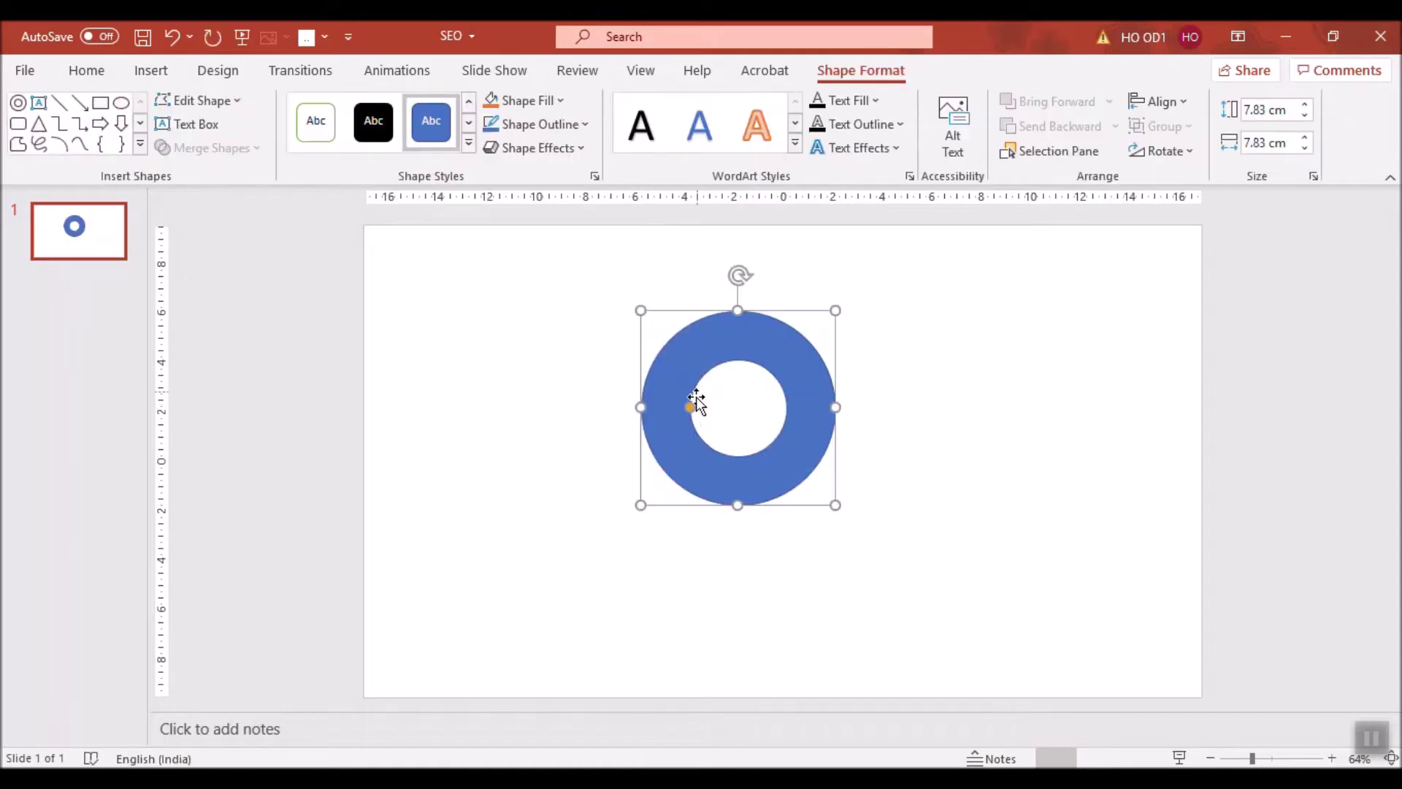
drag(692, 403, 665, 396)
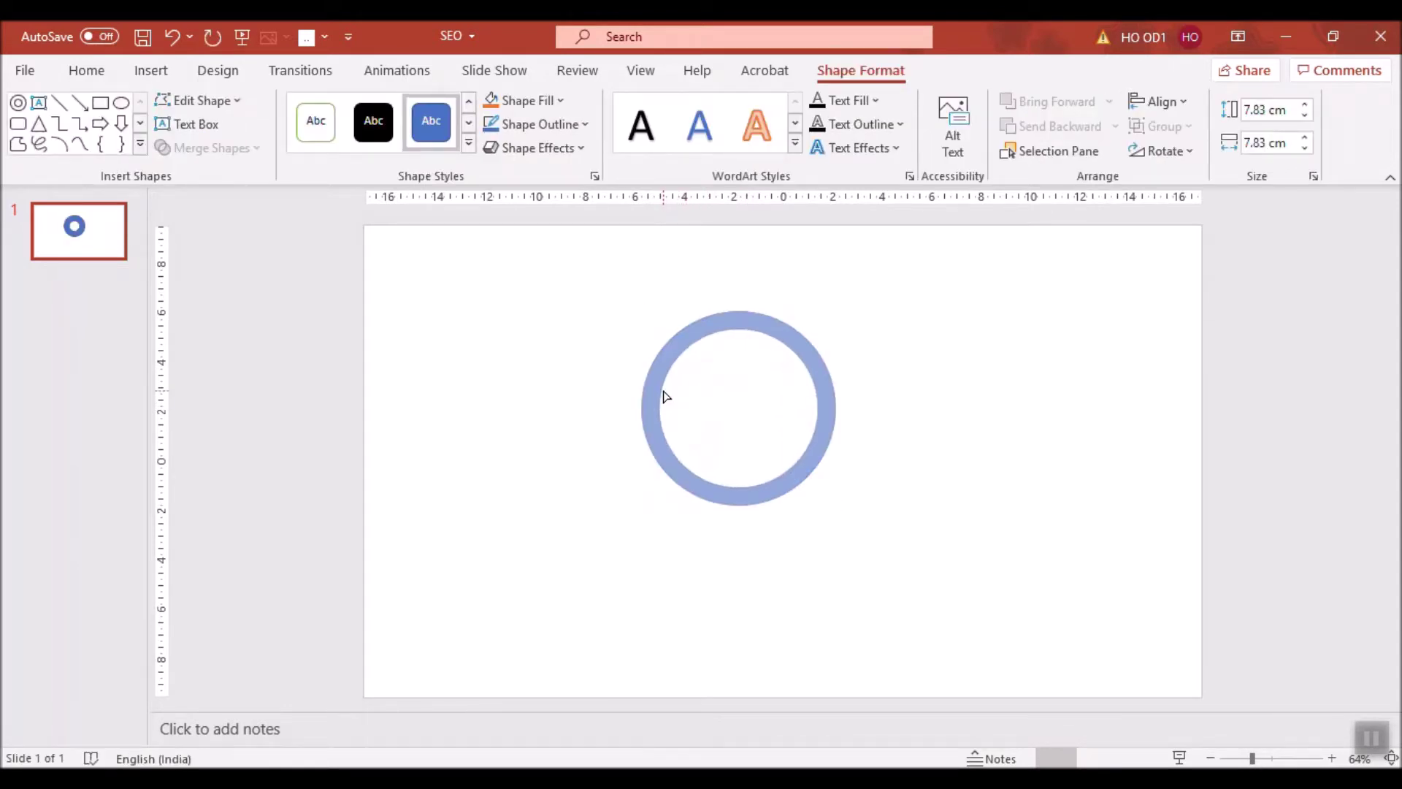
Add a rectangular handle under the ring, sized 6.08 cm by 1.04 cm.
click(100, 102)
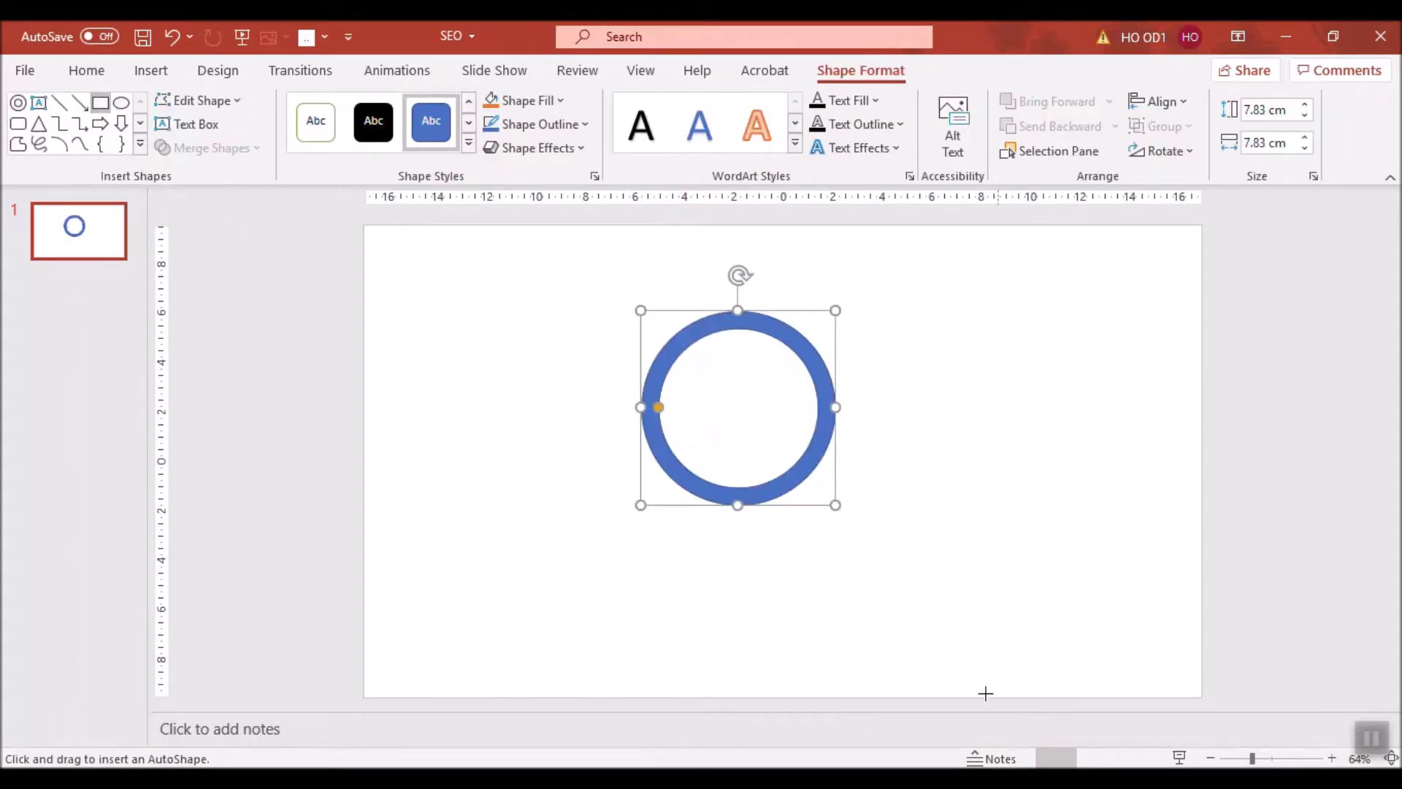
drag(719, 485, 743, 671)
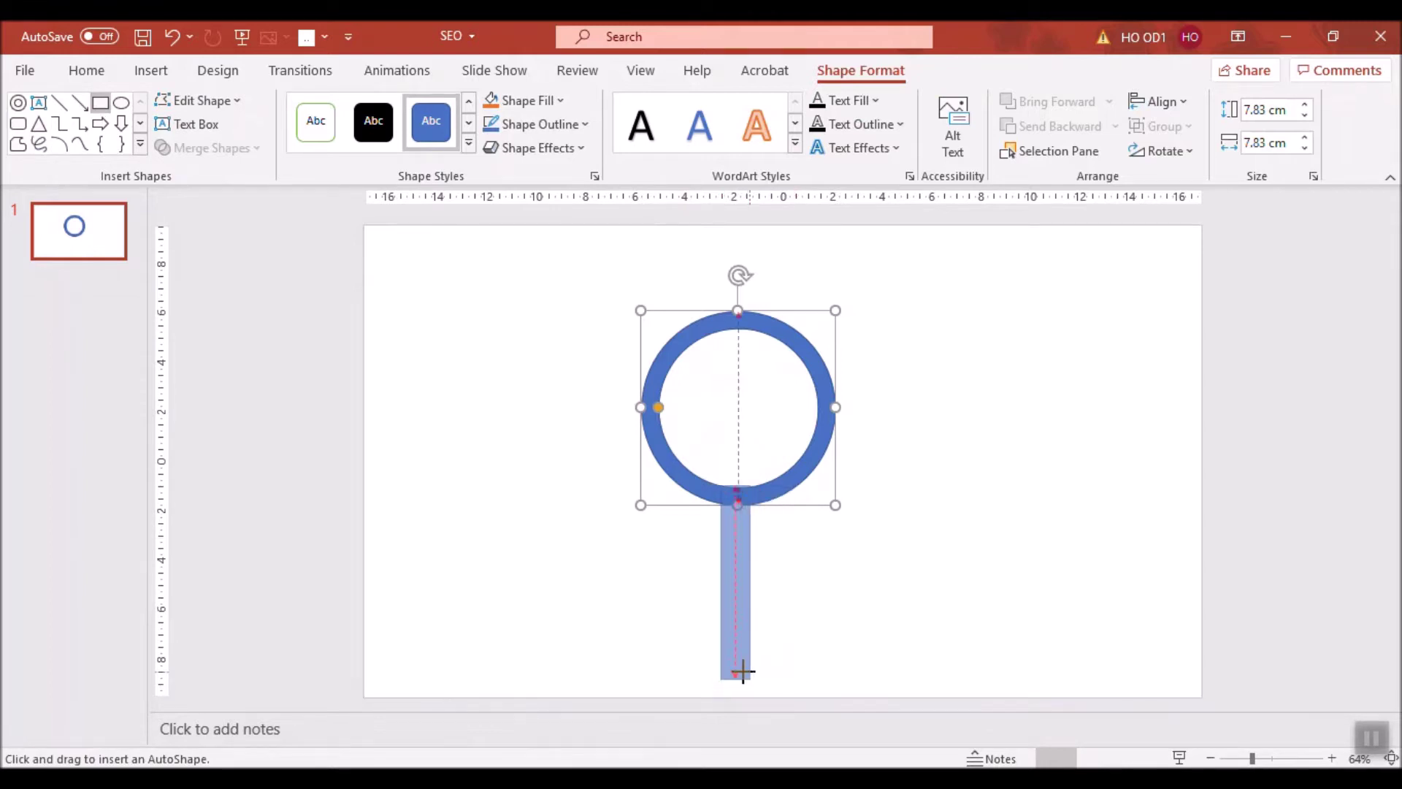
drag(744, 635, 743, 641)
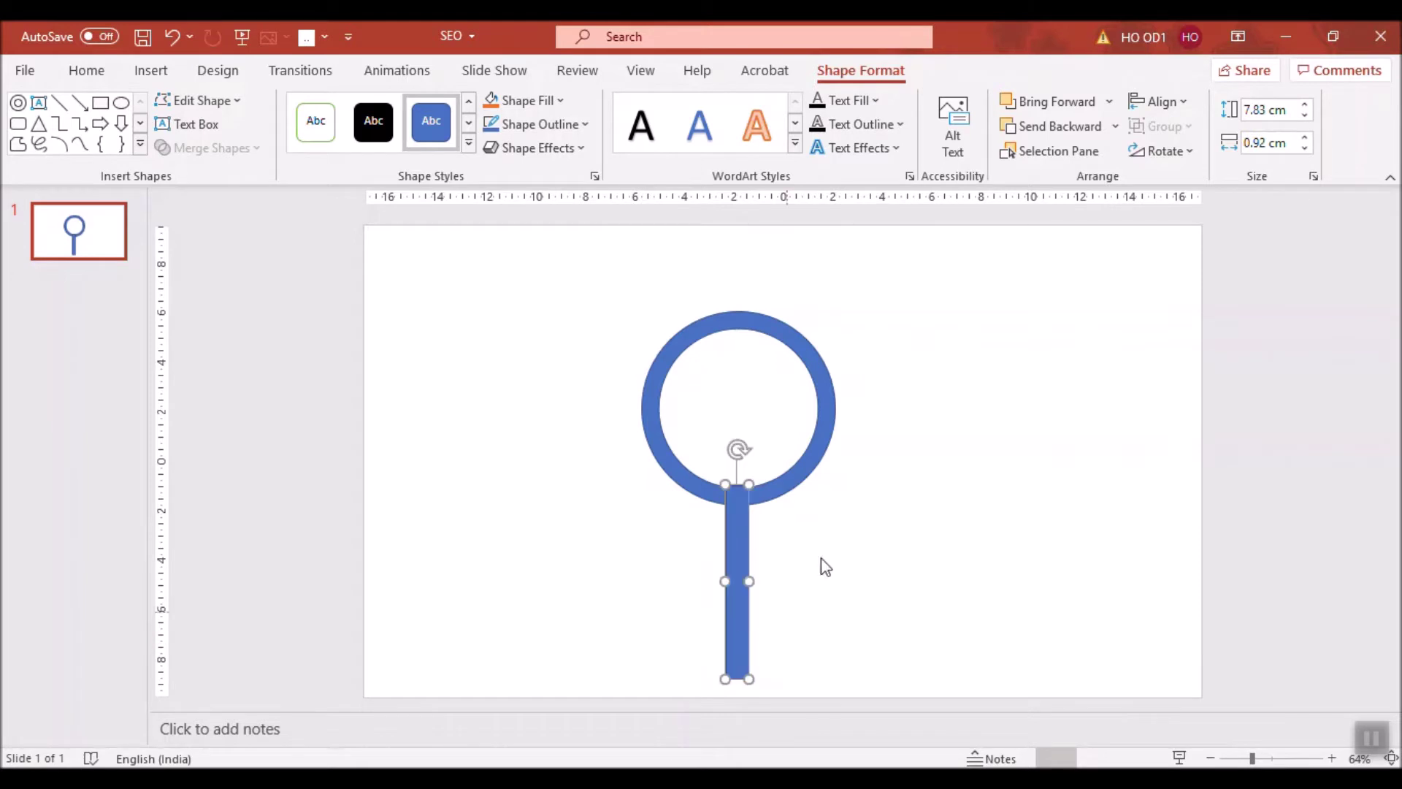
click(790, 567)
click(741, 573)
drag(748, 678, 745, 635)
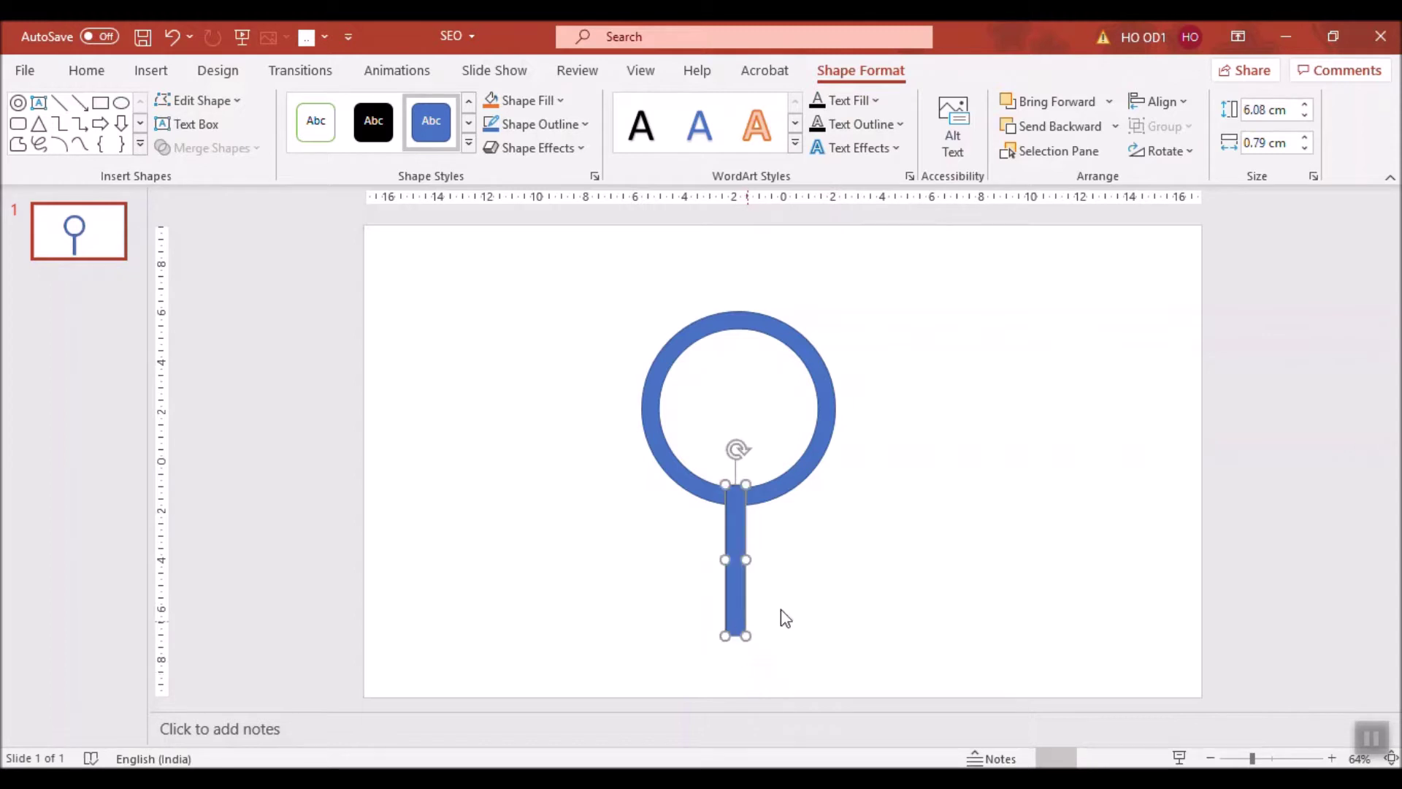
drag(745, 559, 752, 559)
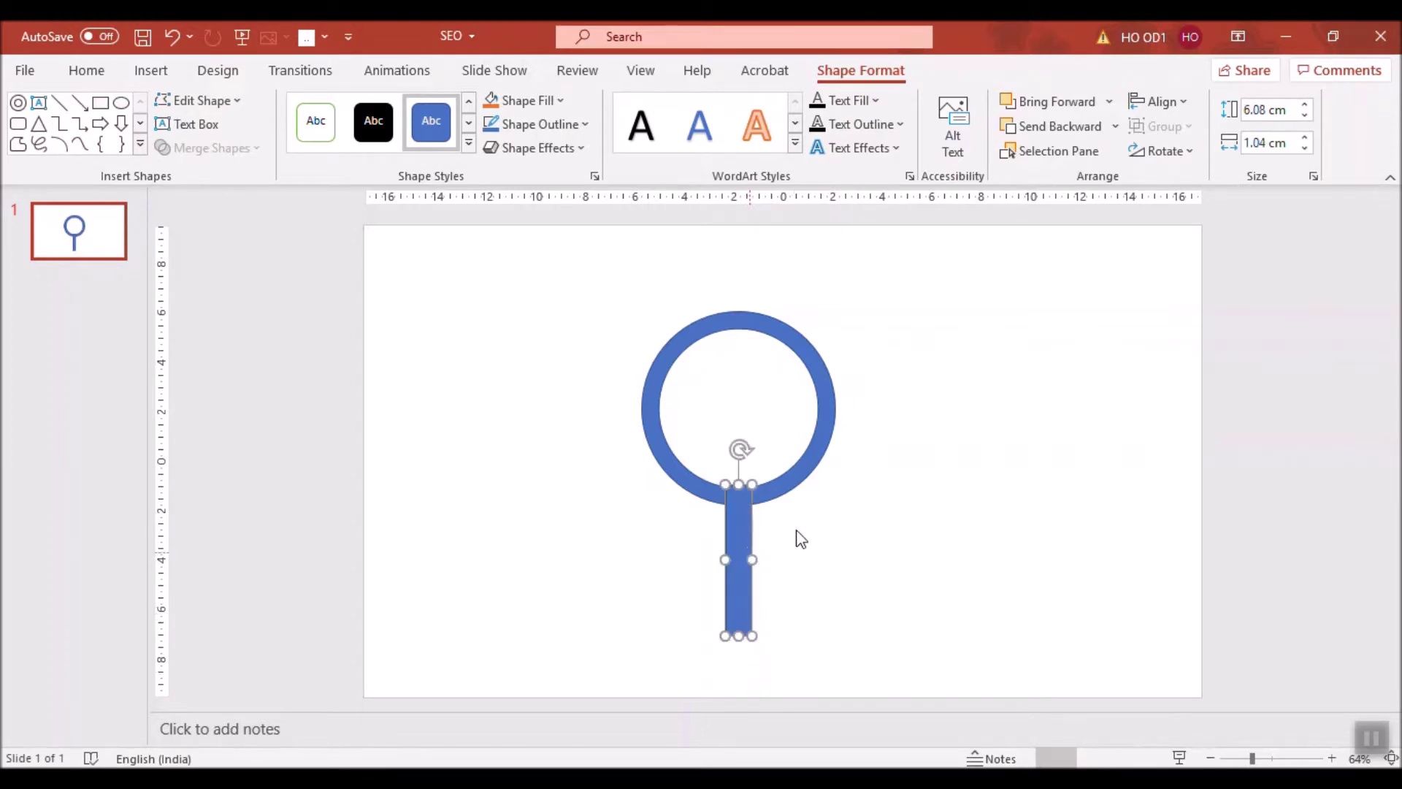
click(818, 526)
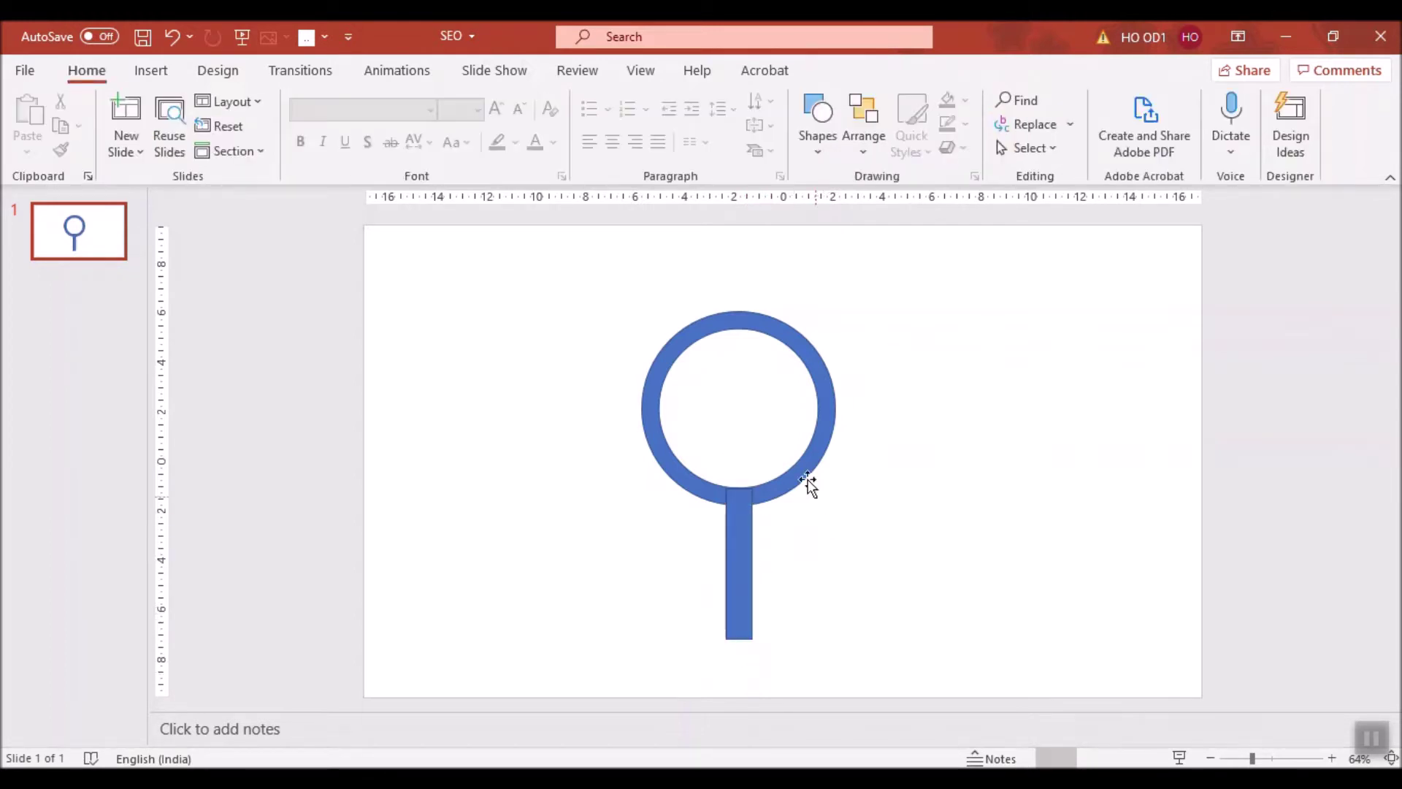
Union the ring and handle into a single magnifier shape.
click(818, 349)
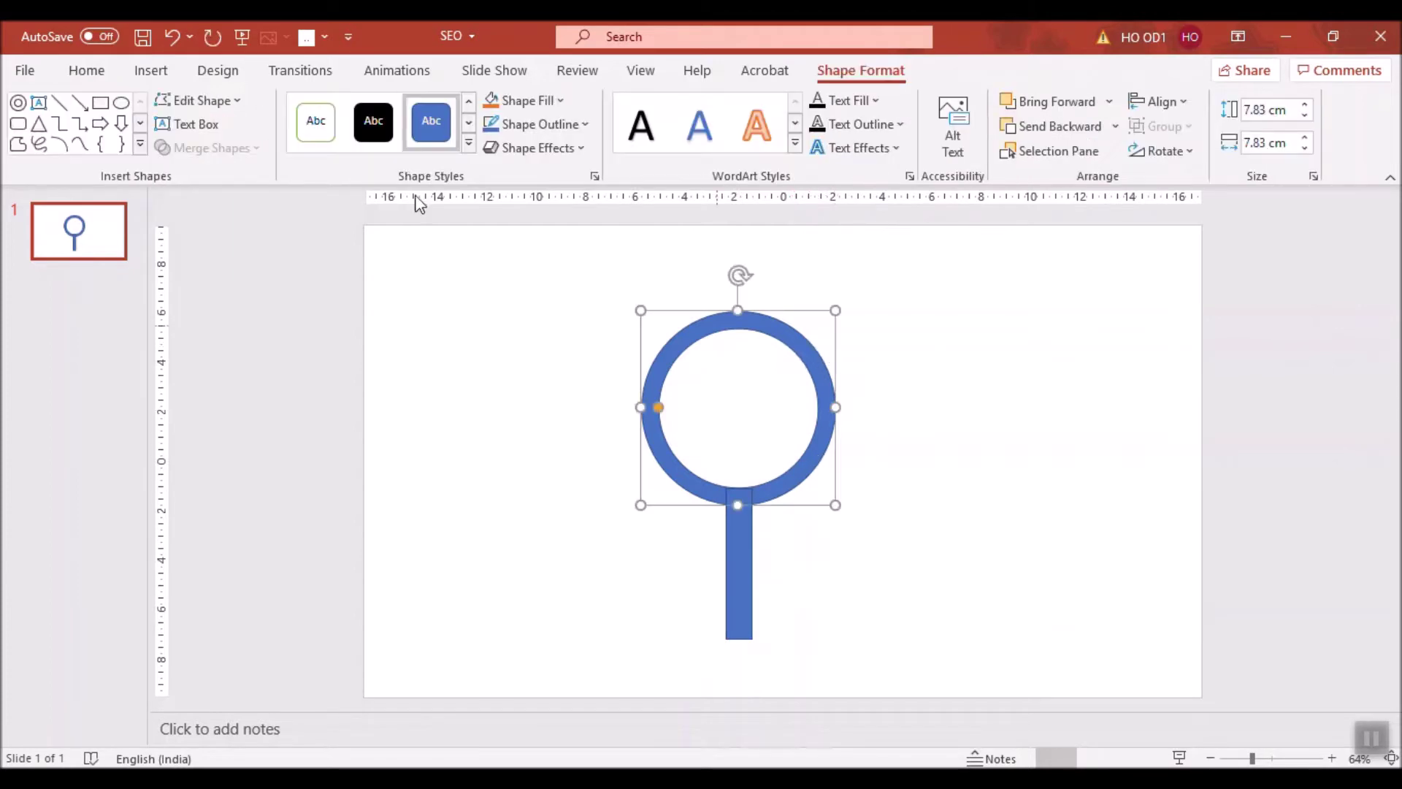
click(234, 77)
click(1220, 131)
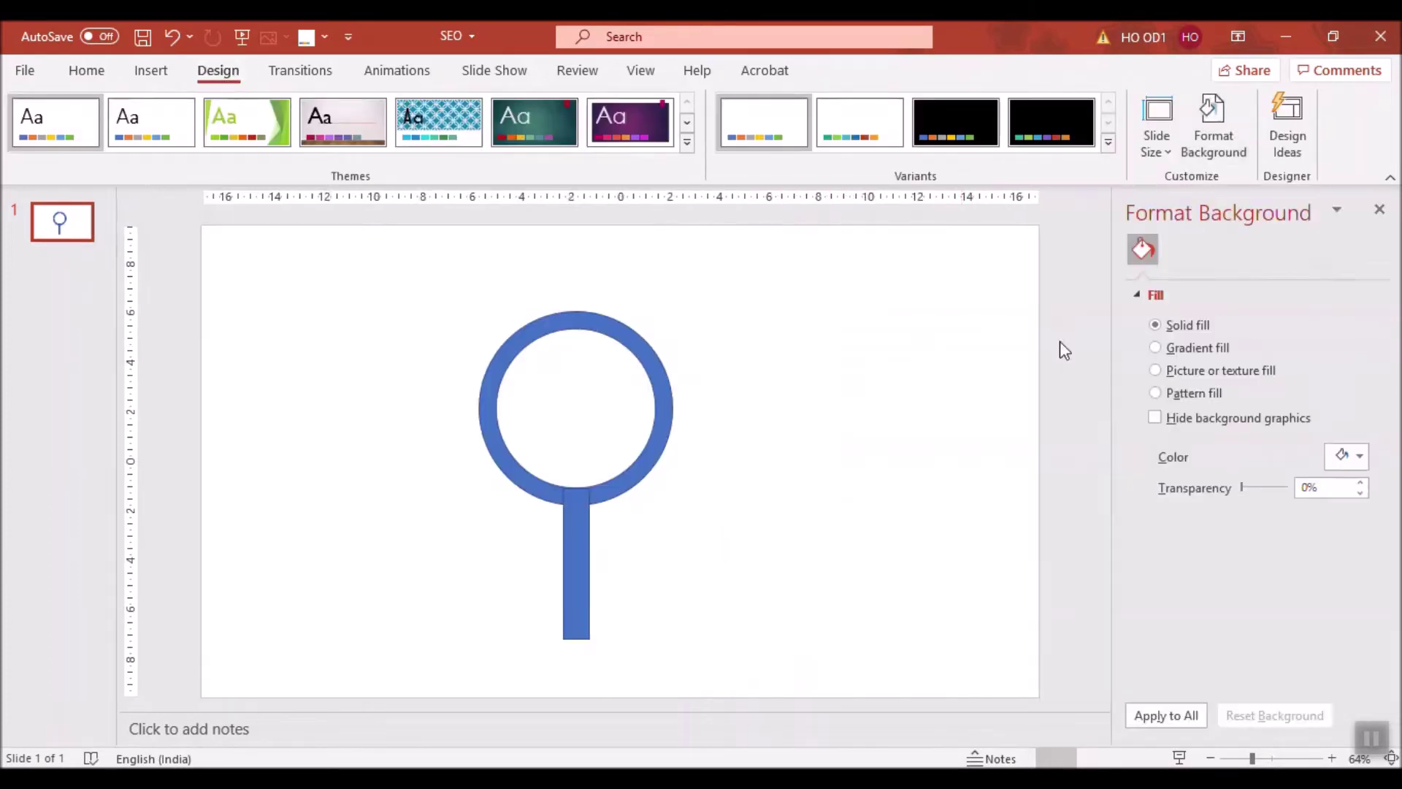
click(668, 441)
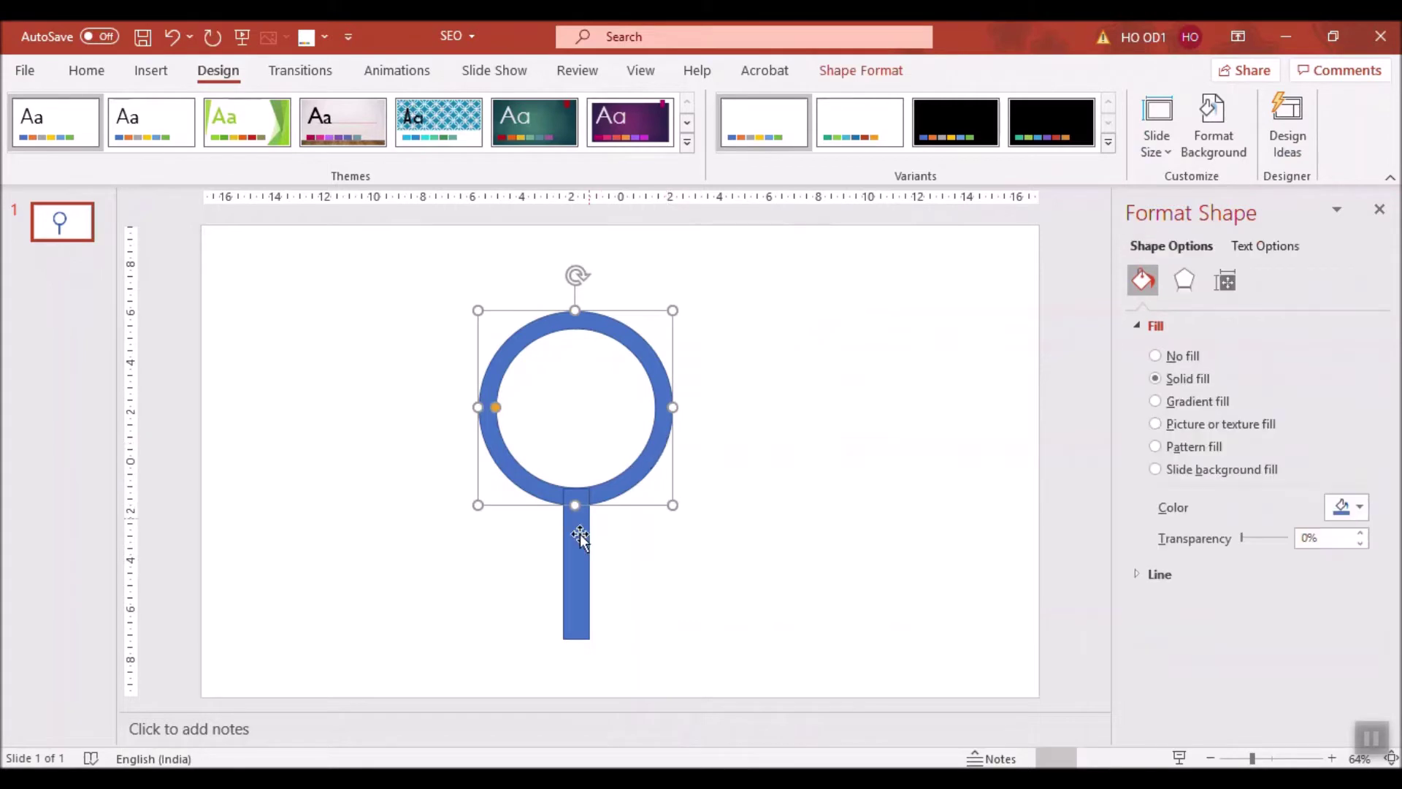
shift+click(576, 536)
click(856, 73)
click(208, 147)
click(206, 175)
Shrink the magnifier and move it to the slide's right edge.
click(733, 356)
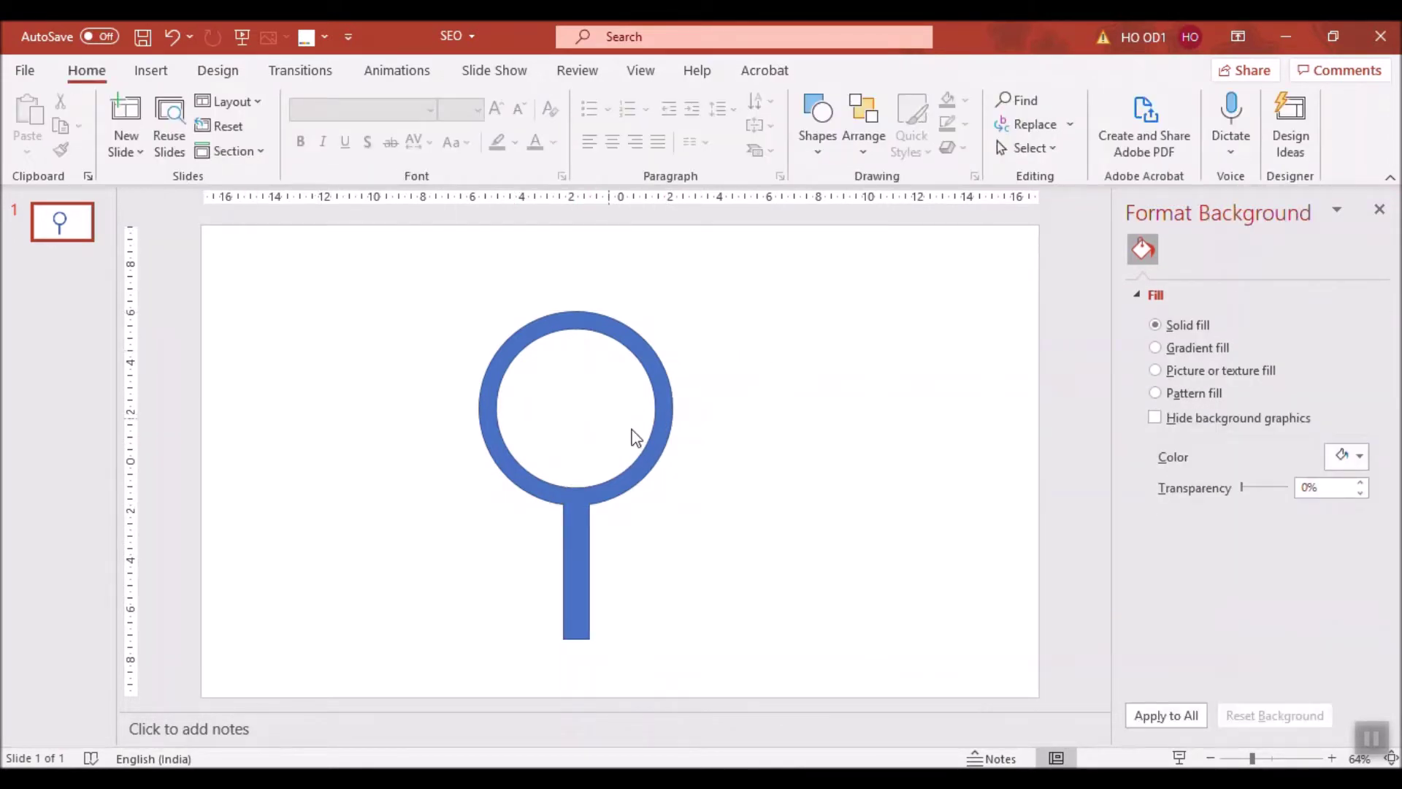
click(647, 483)
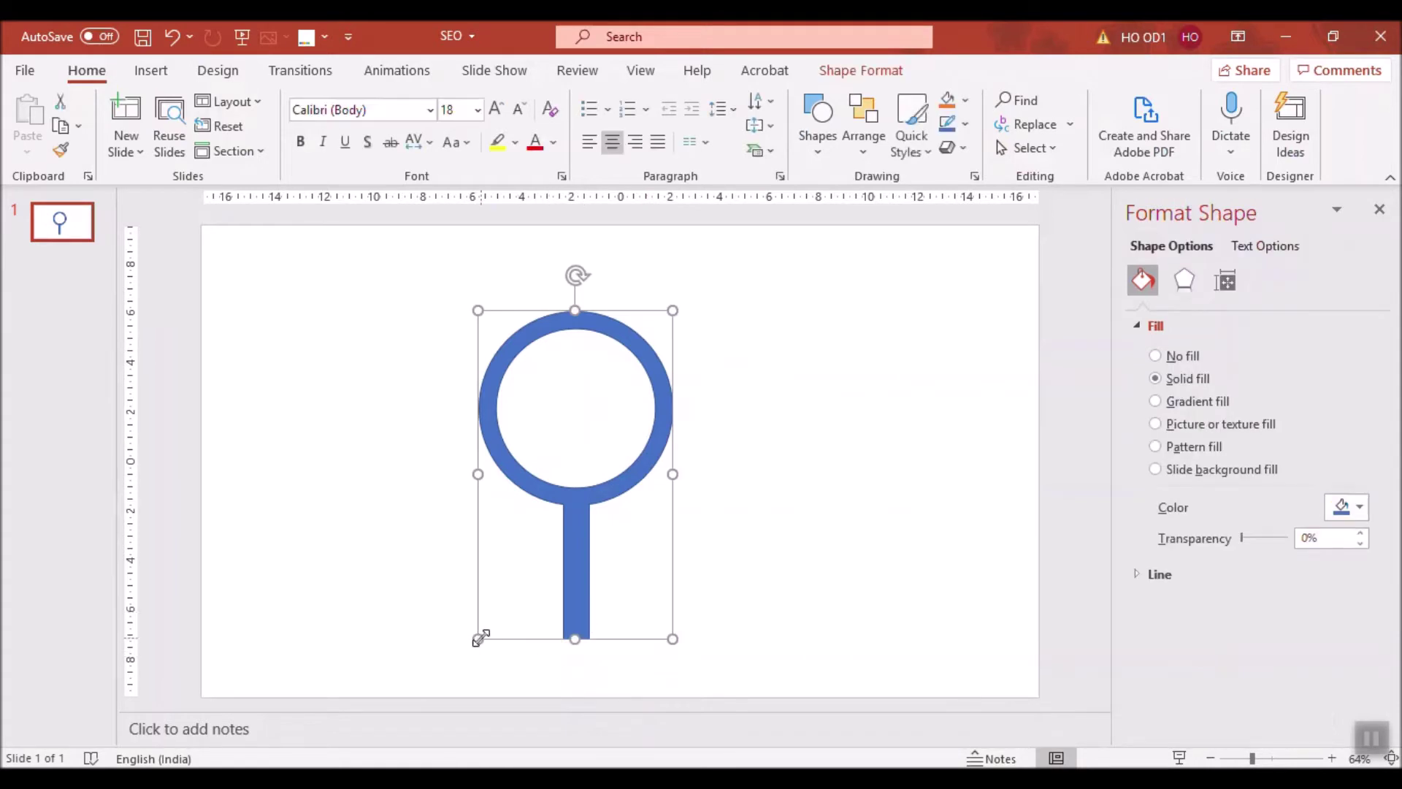
drag(481, 638, 506, 587)
drag(595, 471, 903, 446)
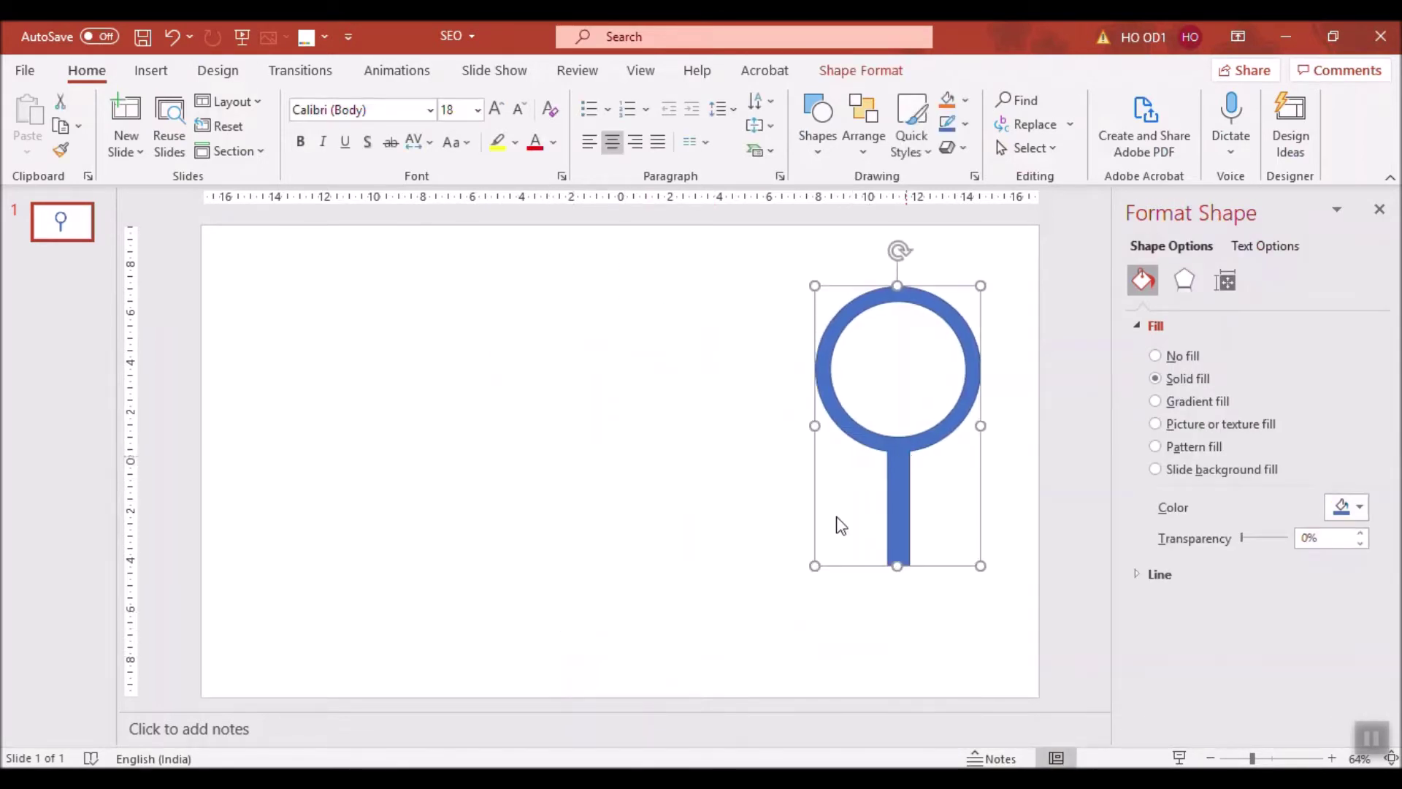
click(840, 524)
click(905, 507)
drag(904, 507, 1067, 498)
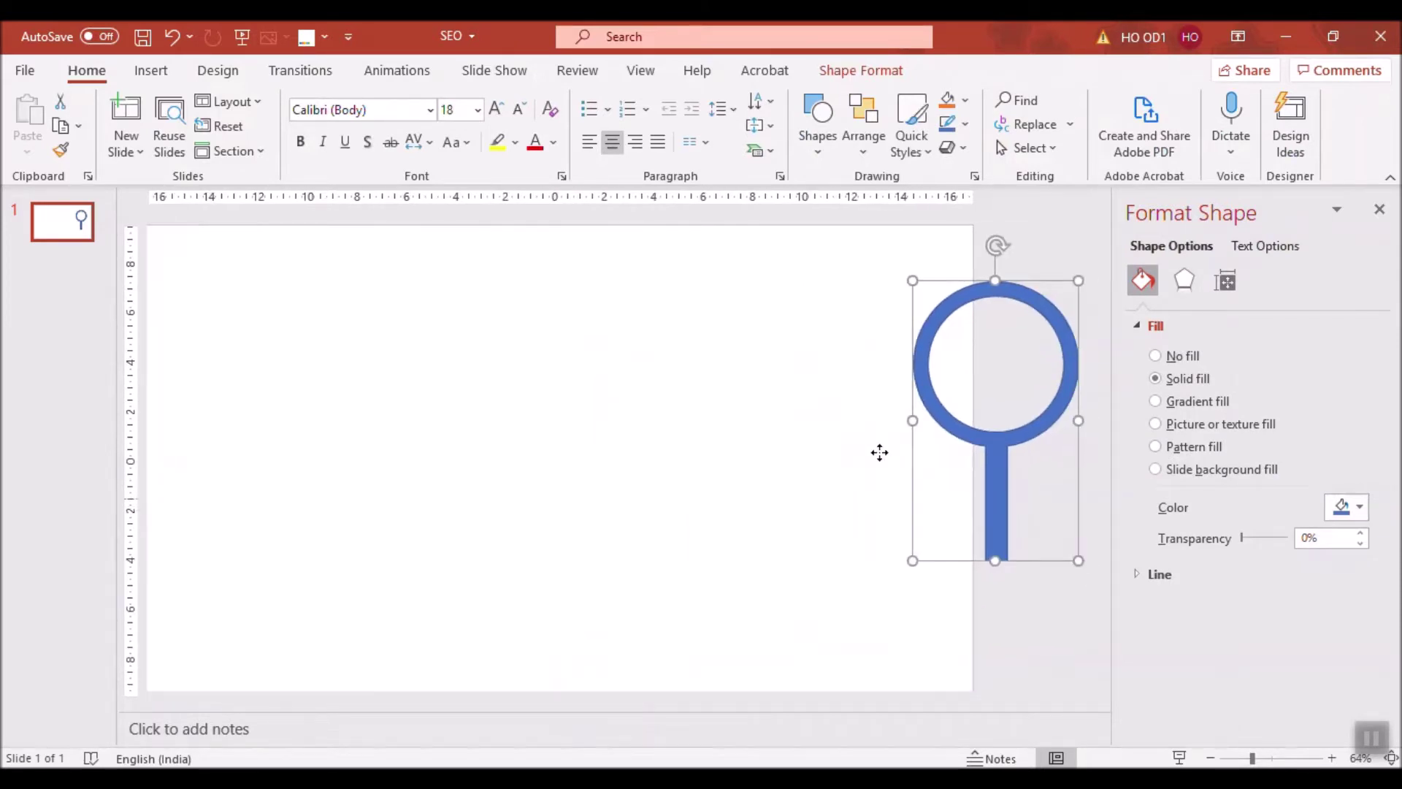
click(166, 73)
click(374, 120)
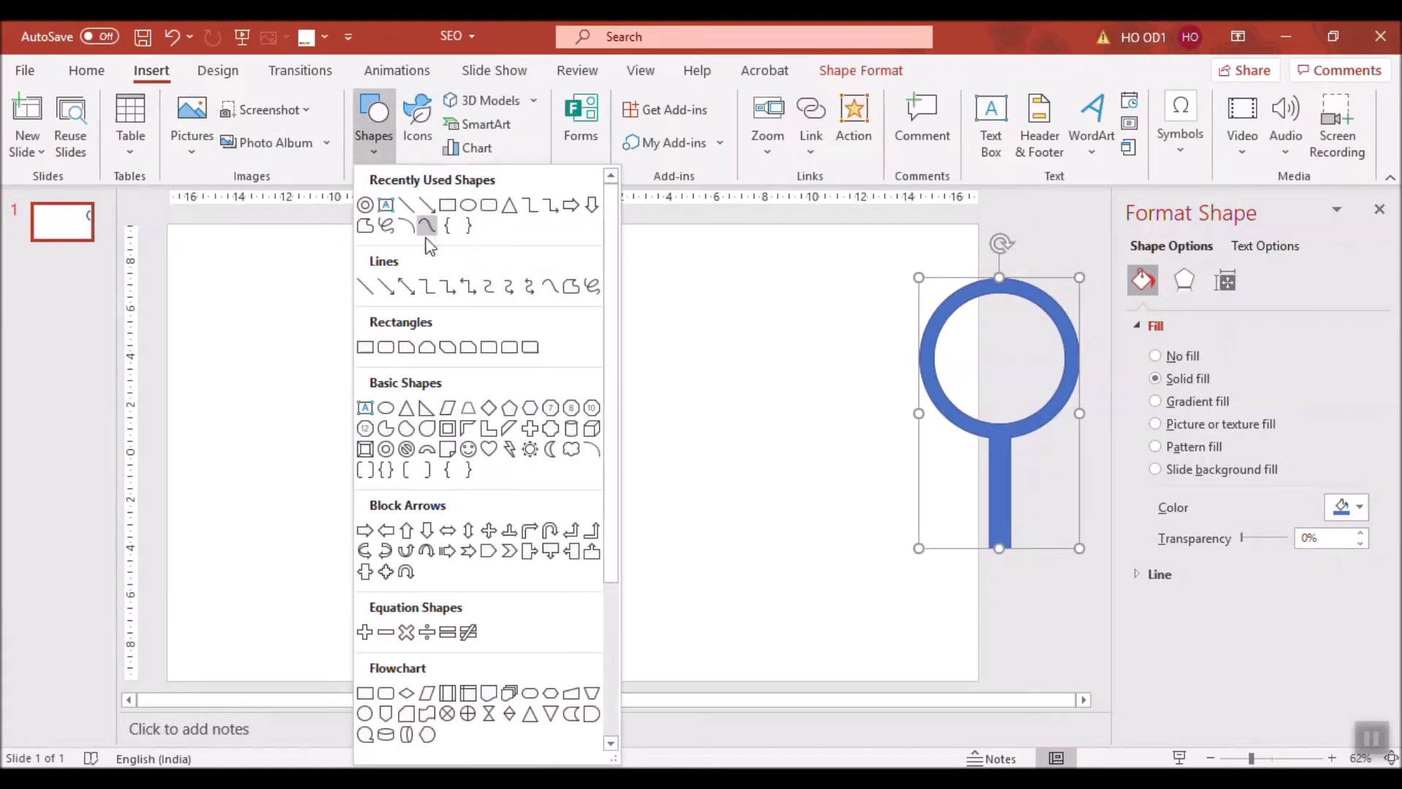
Draw a wide bar across the upper slide with no outline and a dark purple fill.
click(431, 228)
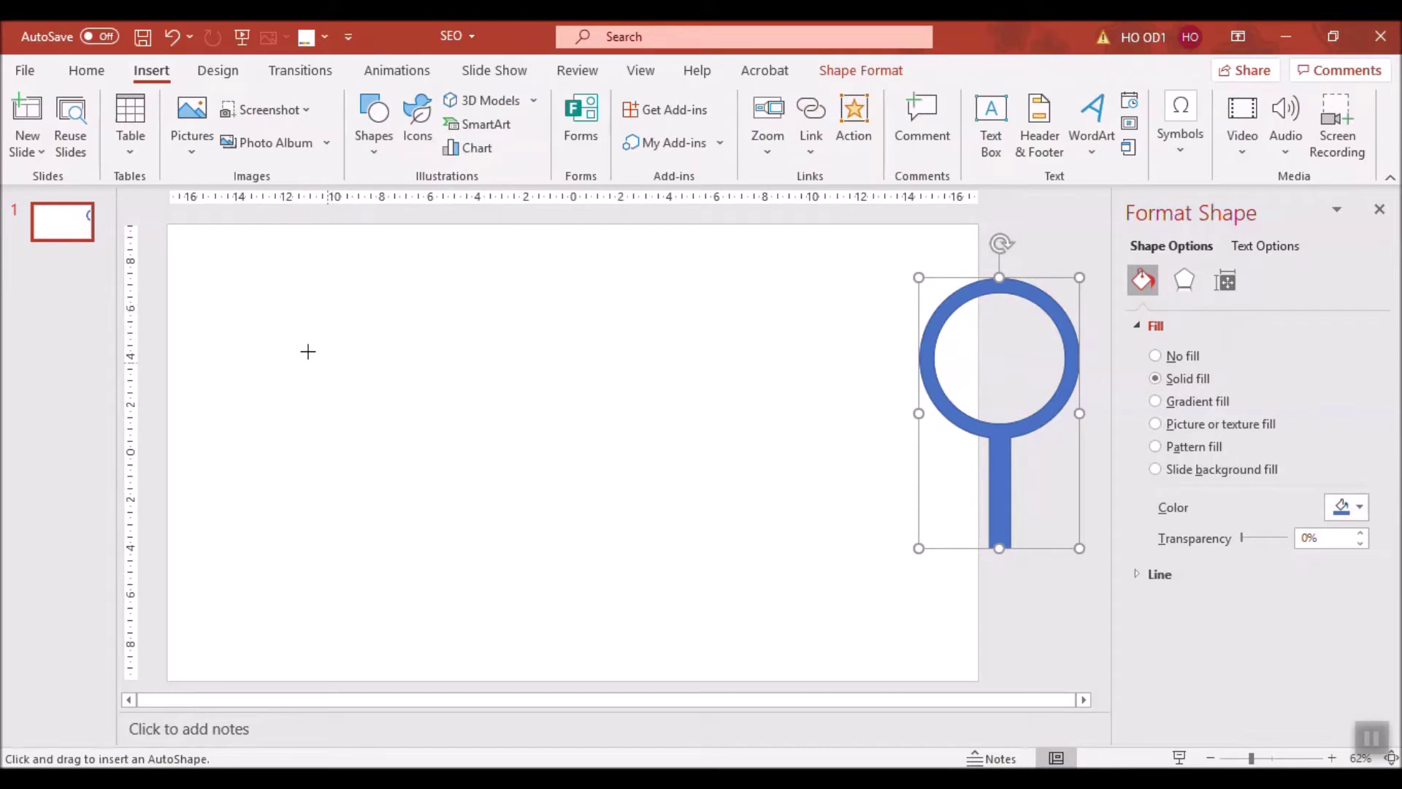
drag(256, 308, 841, 347)
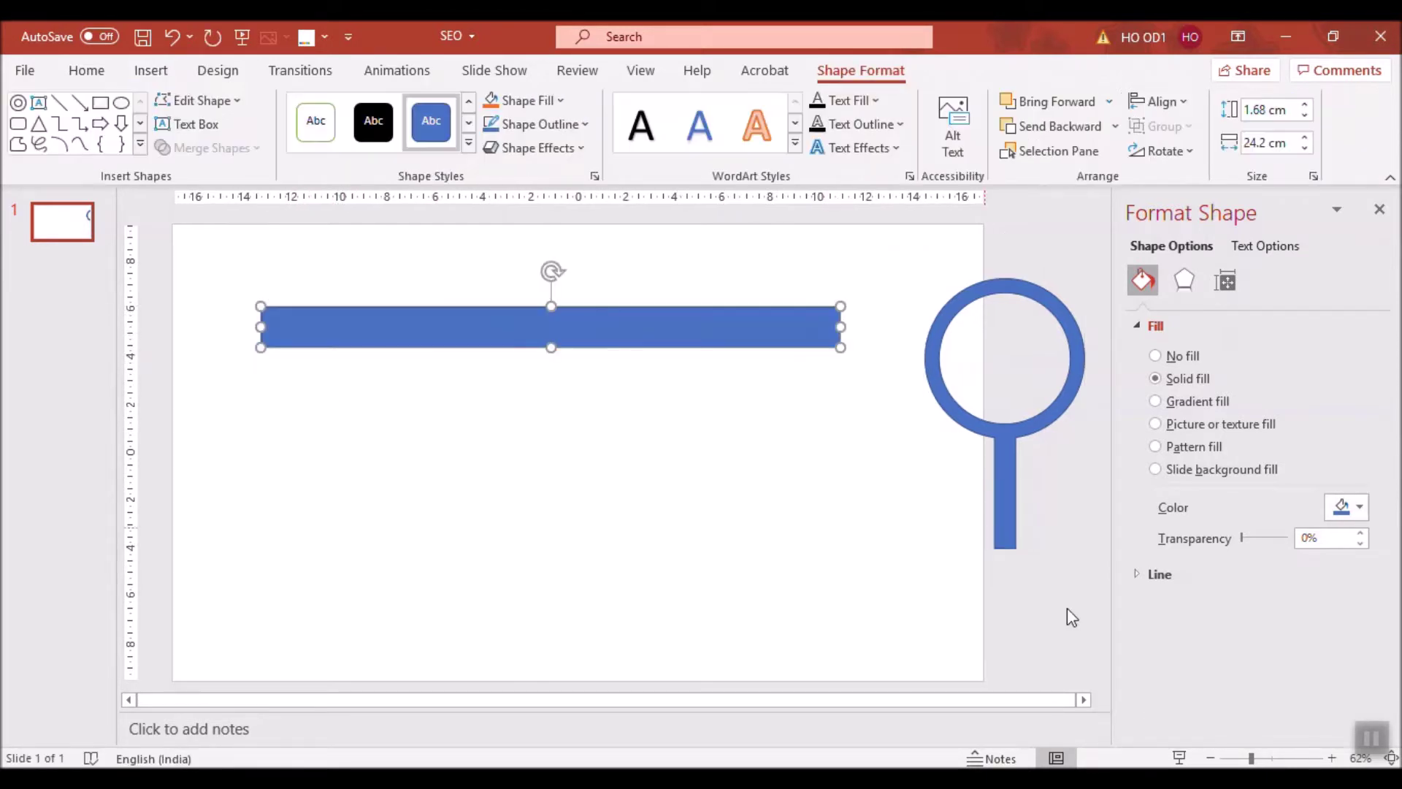
click(1158, 574)
click(1186, 609)
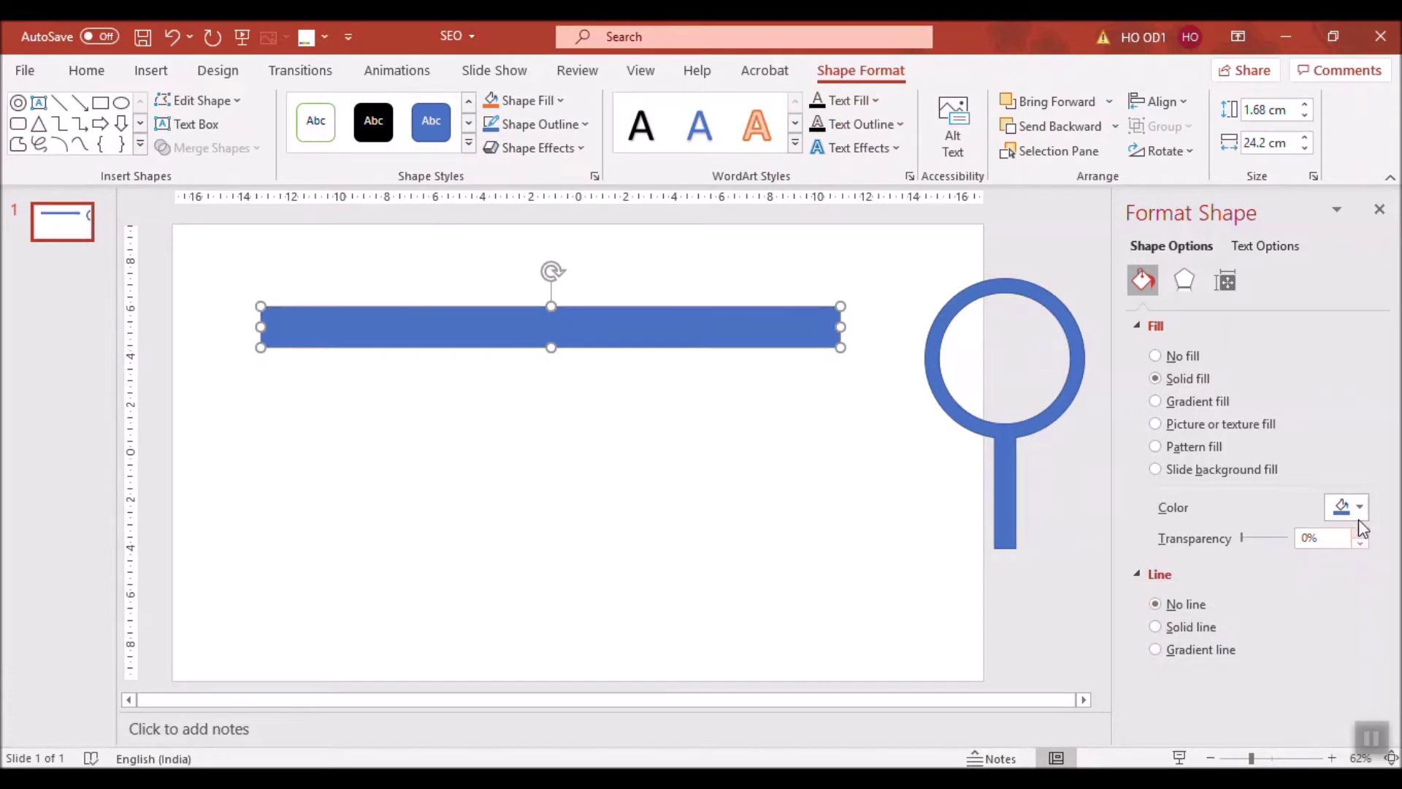
click(1359, 507)
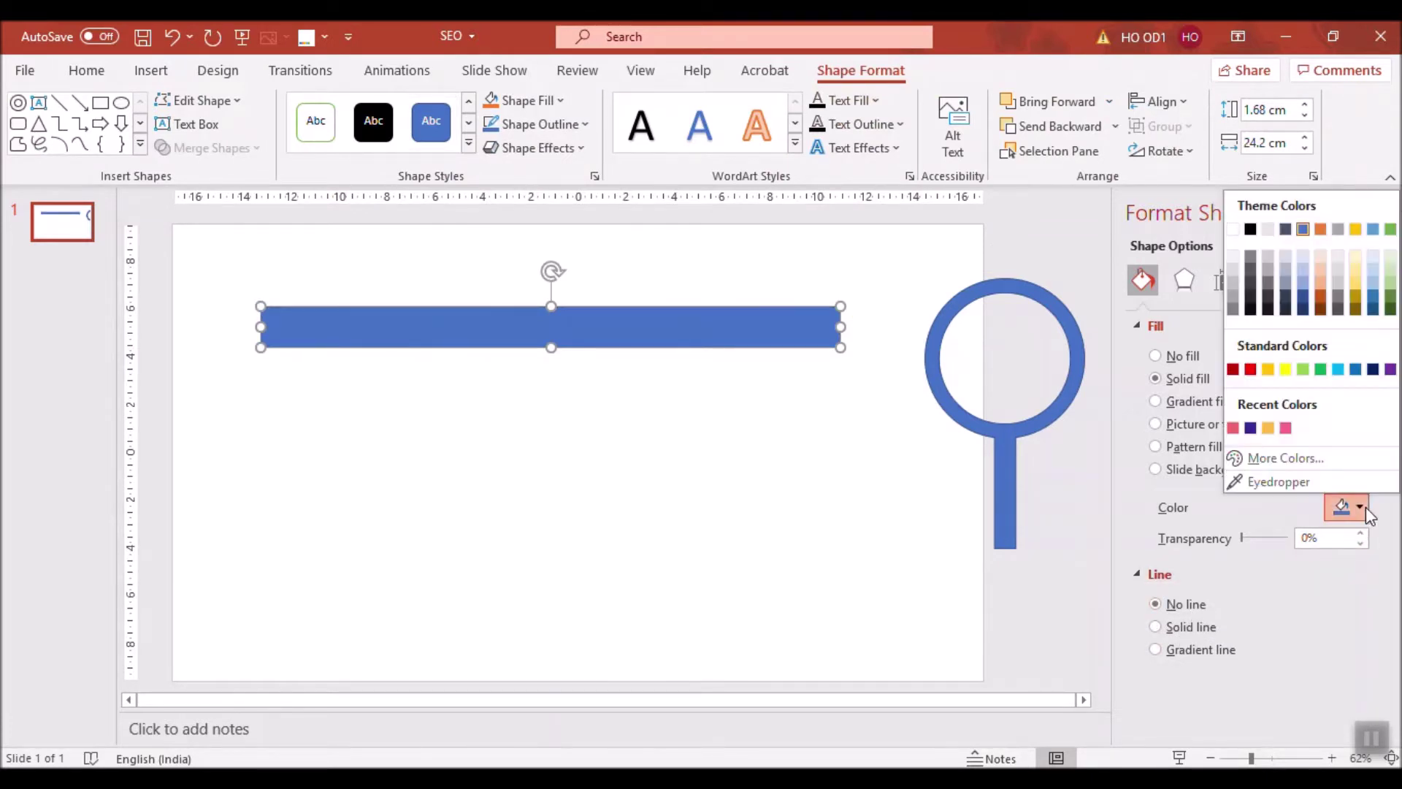
click(1250, 428)
Make the purple bar slightly taller and paste a copy directly beneath it.
click(632, 583)
click(595, 336)
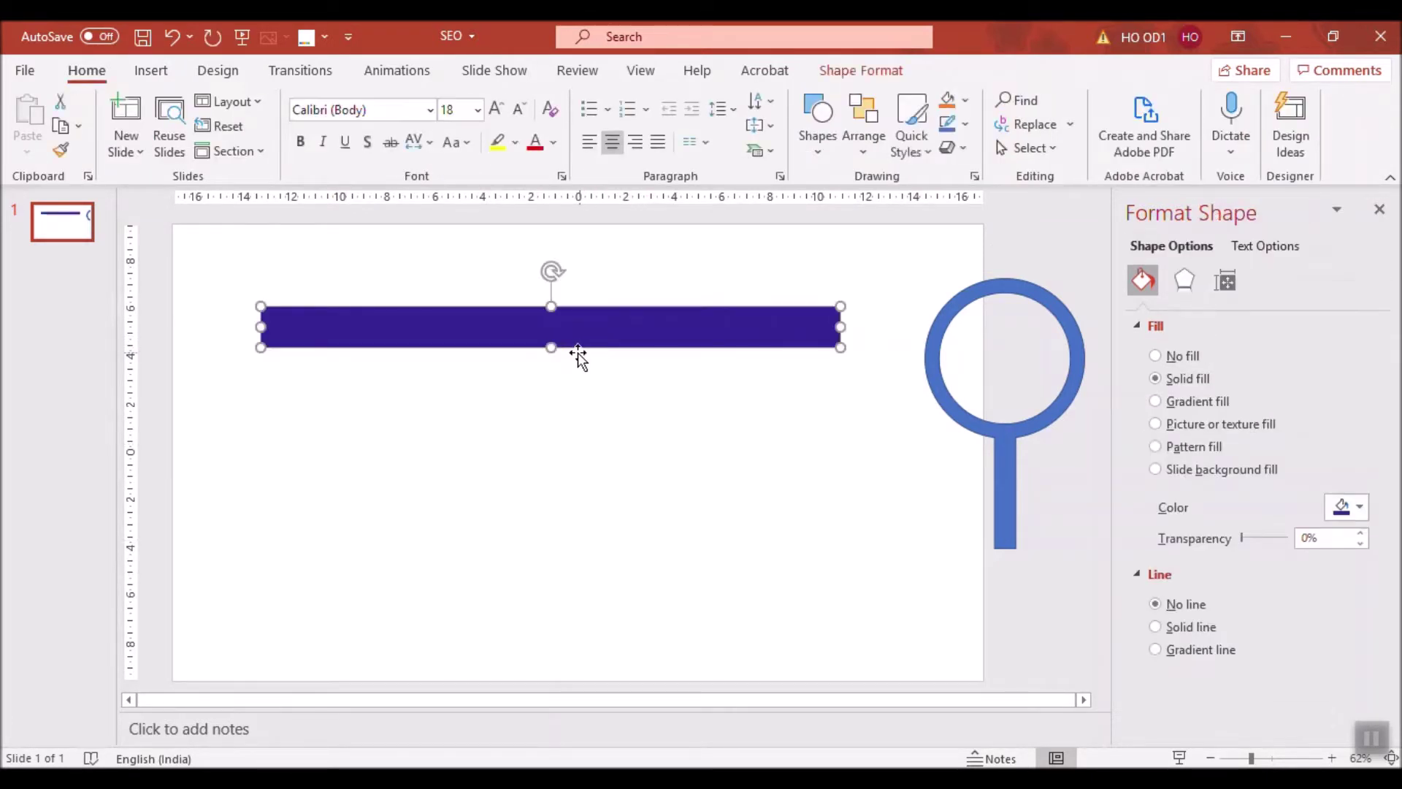
click(559, 349)
drag(554, 352, 551, 361)
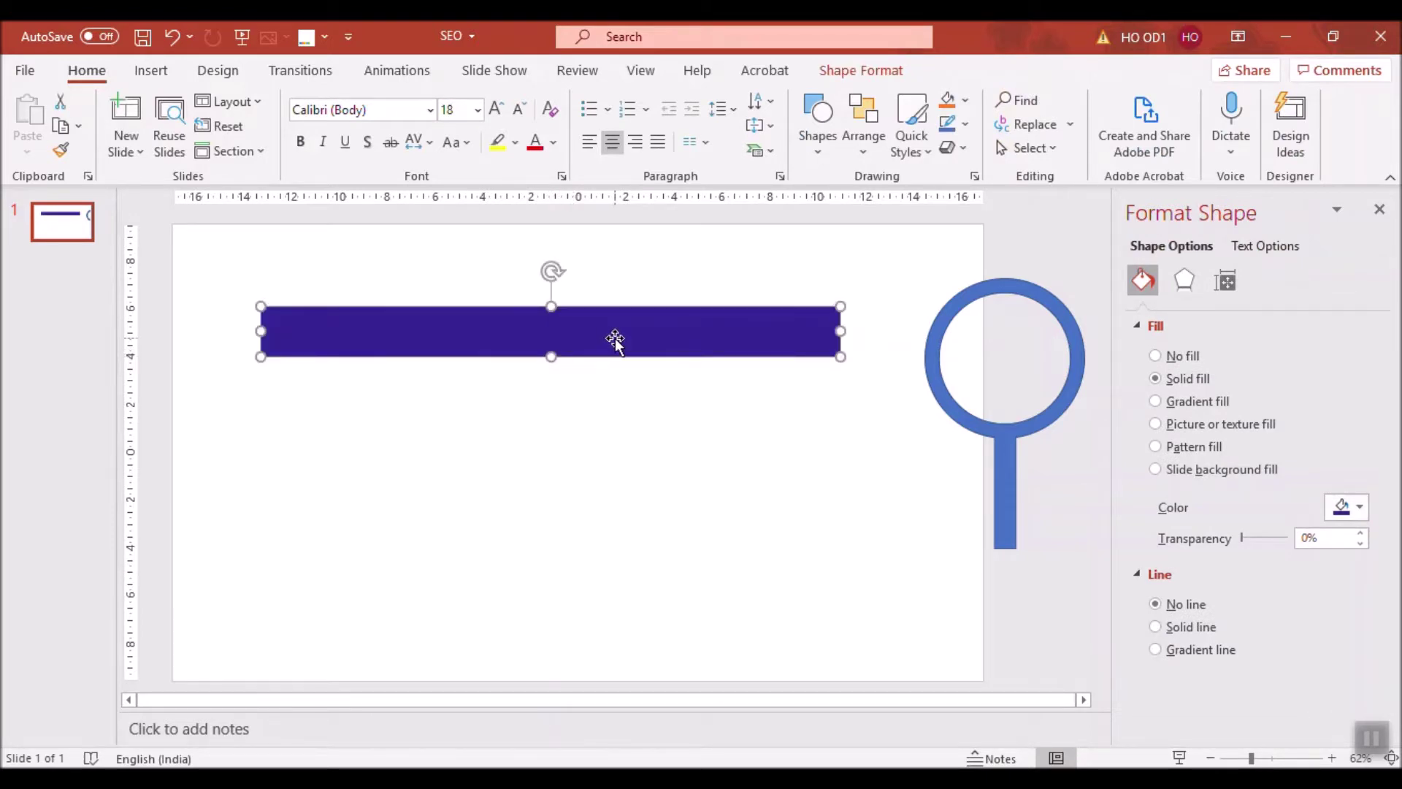
key(ctrl+c)
key(ctrl+v)
mouse_move(636, 344)
mouse_down()
mouse_move(622, 381)
mouse_move(559, 411)
mouse_up()
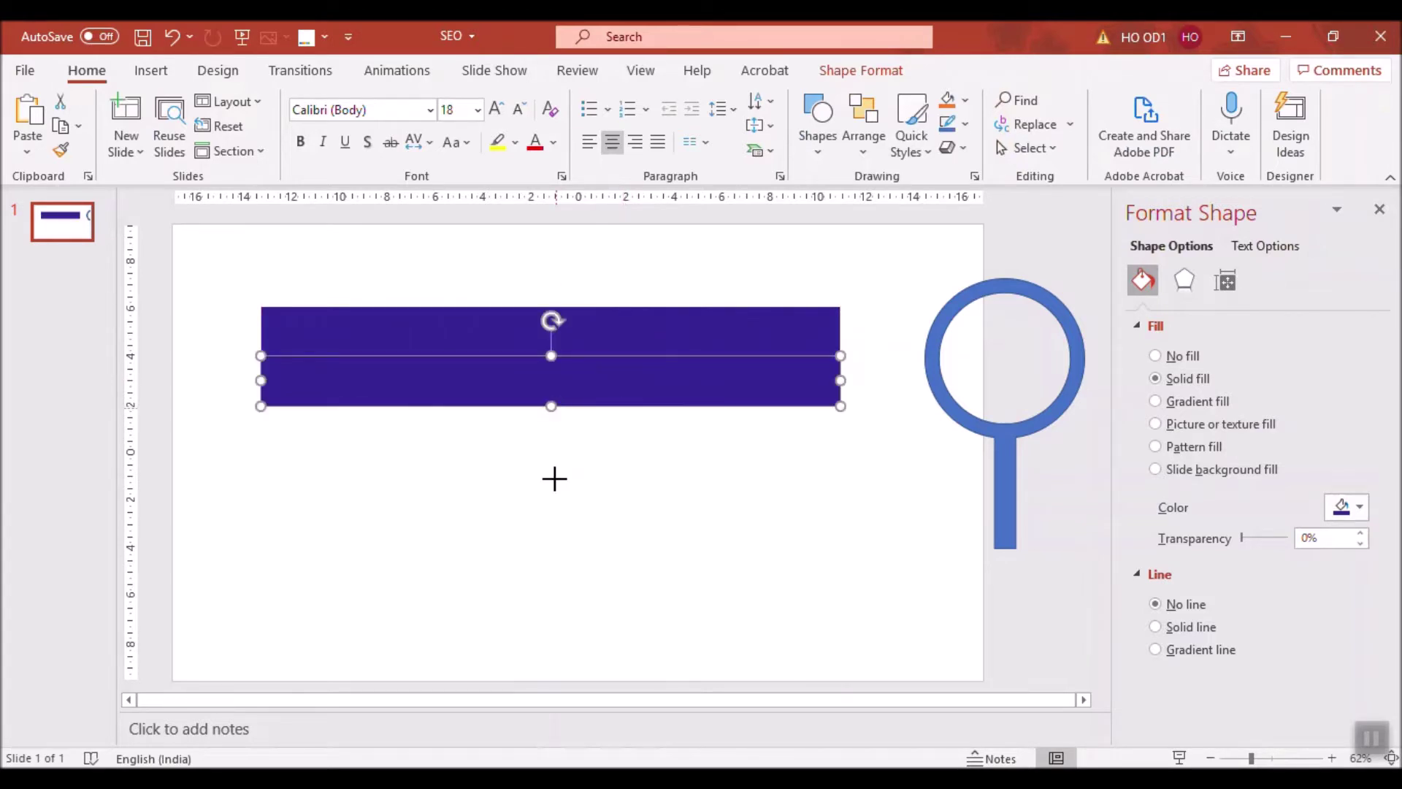
Stretch the bar copy downward into a large rectangle filled very light grey.
drag(554, 478, 560, 624)
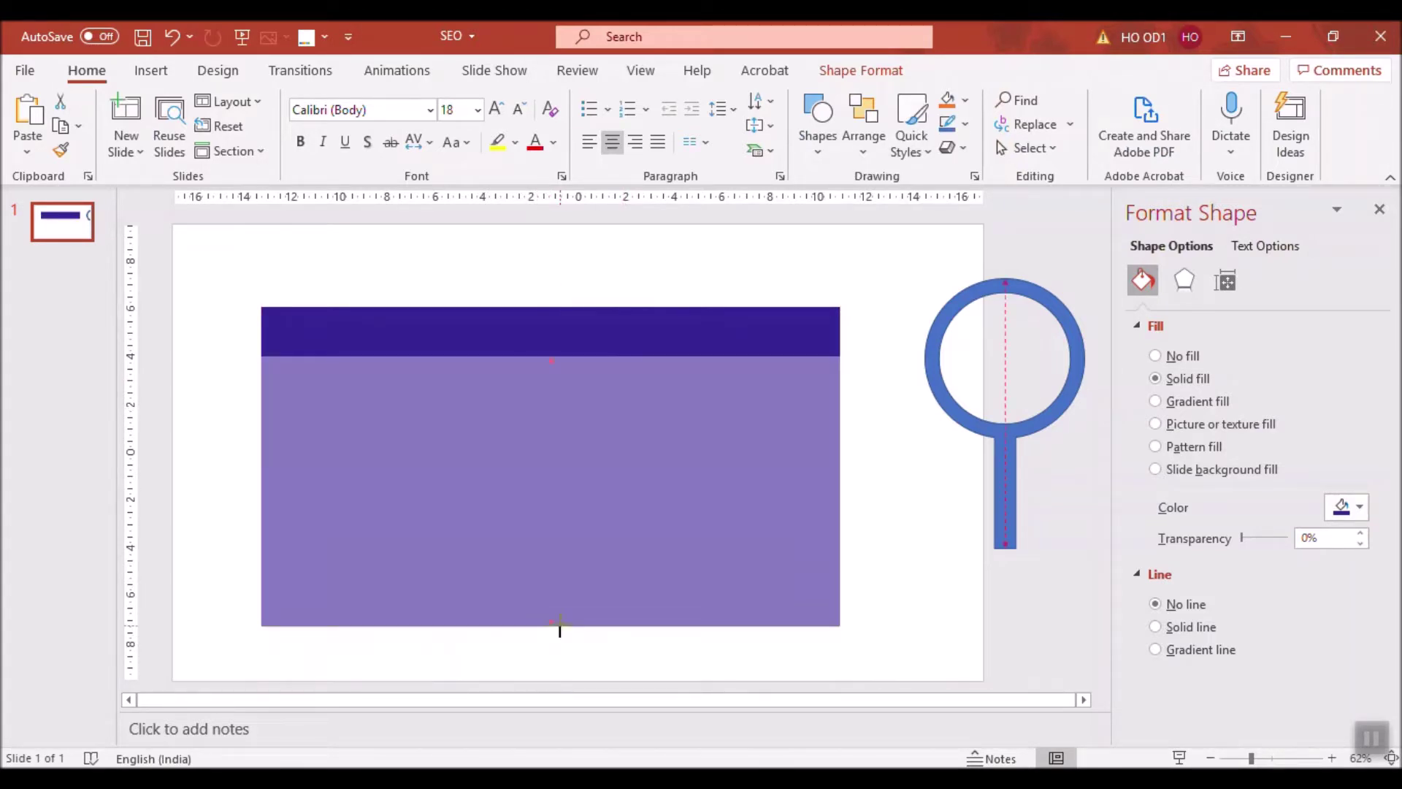
drag(560, 625, 555, 652)
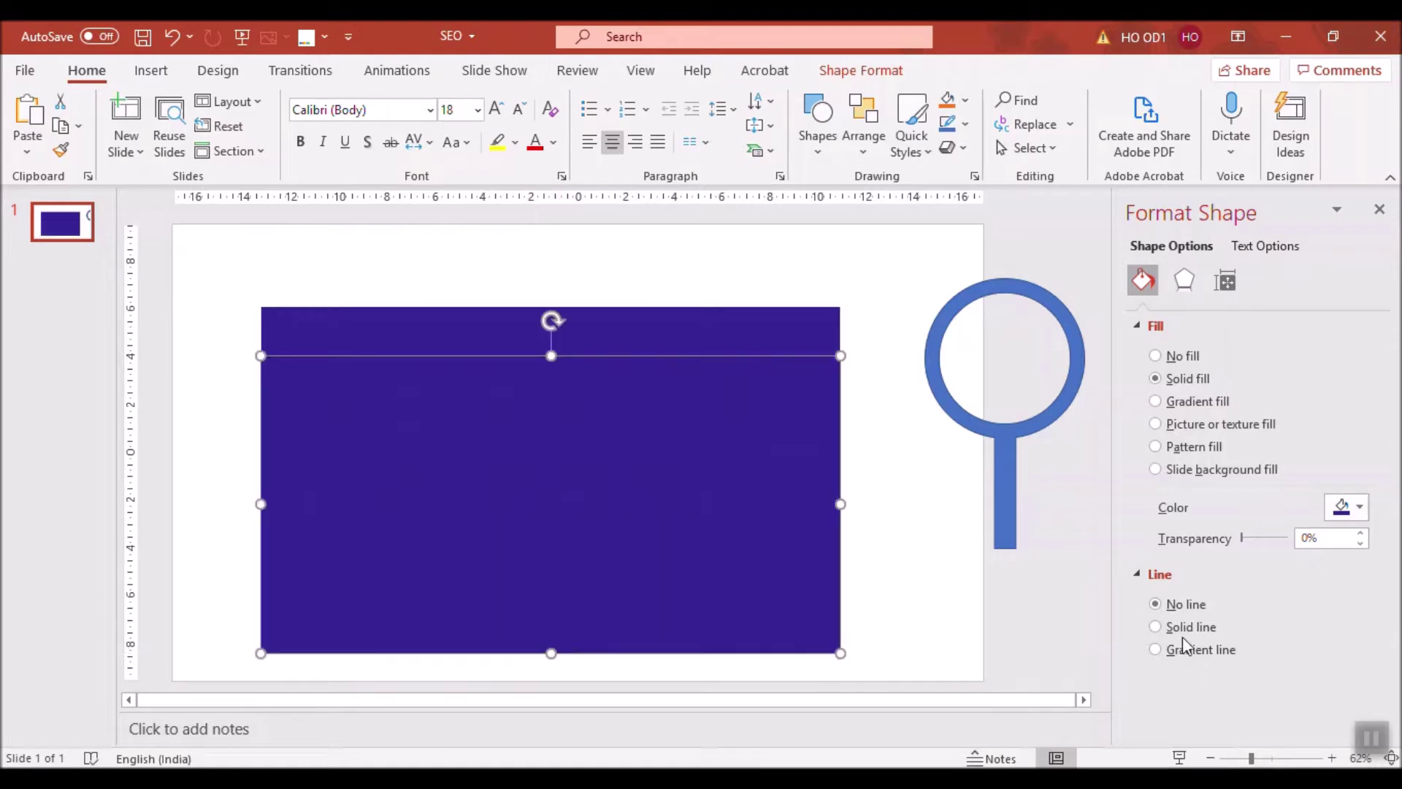
click(1350, 510)
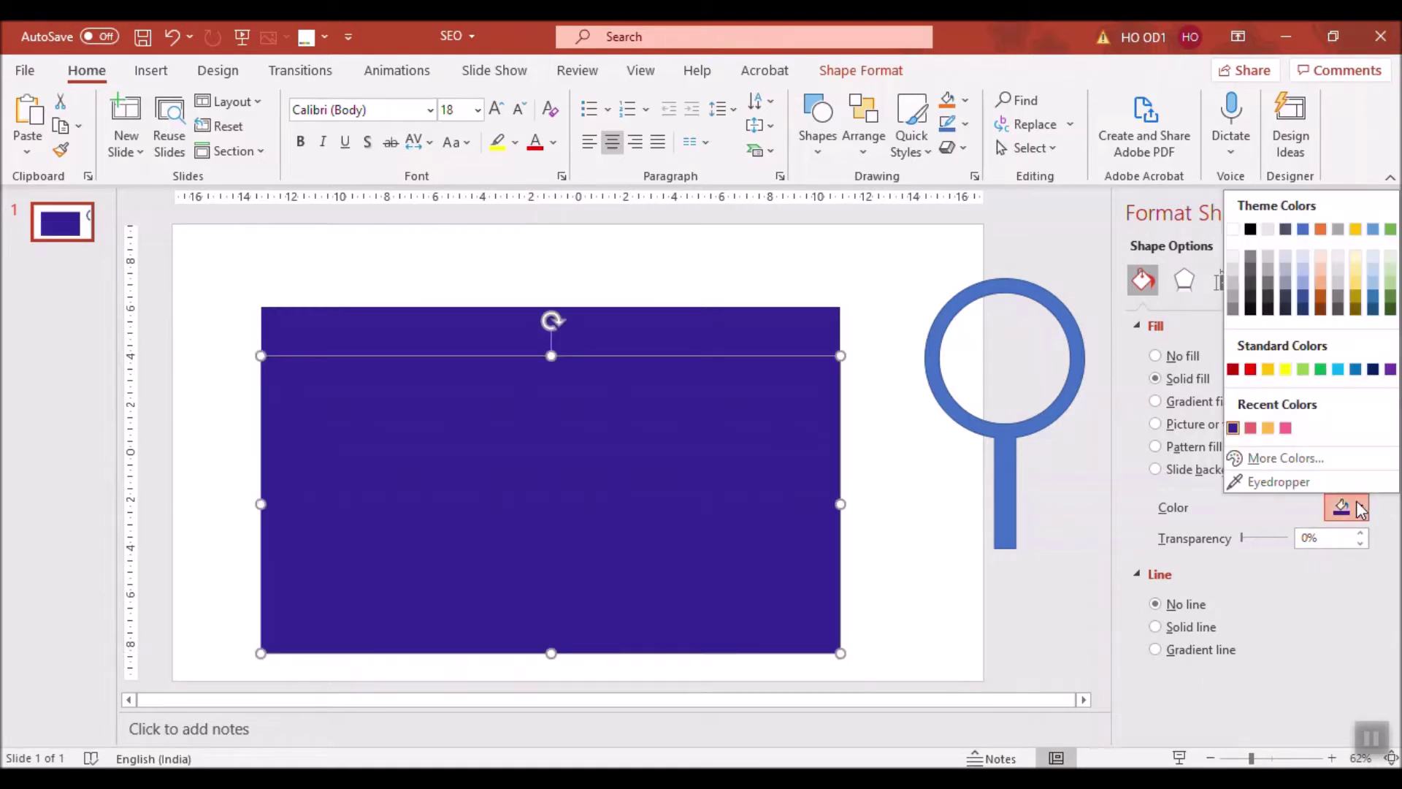
click(1232, 257)
click(898, 550)
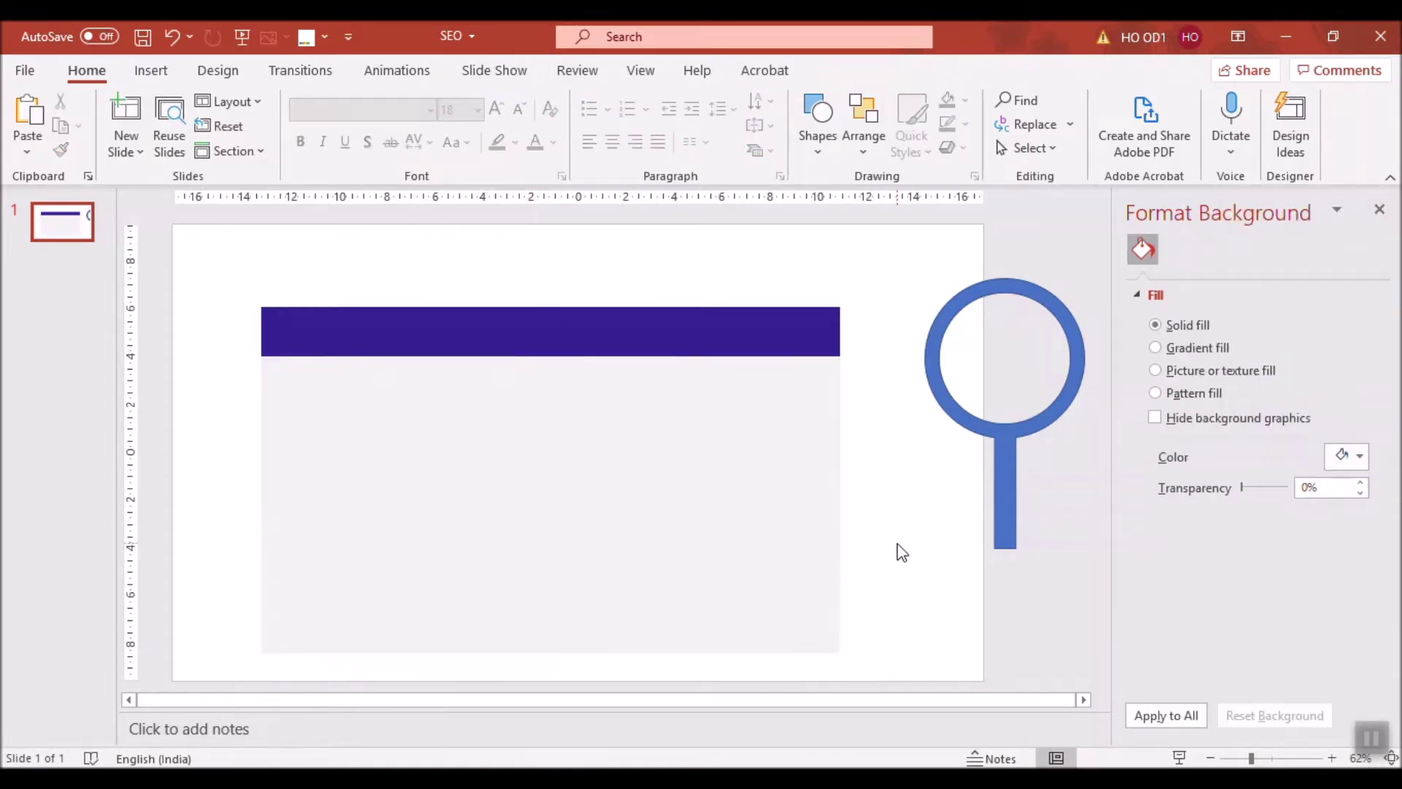
Check the rectangle's shadow settings, then give it a slightly darker grey fill.
click(654, 478)
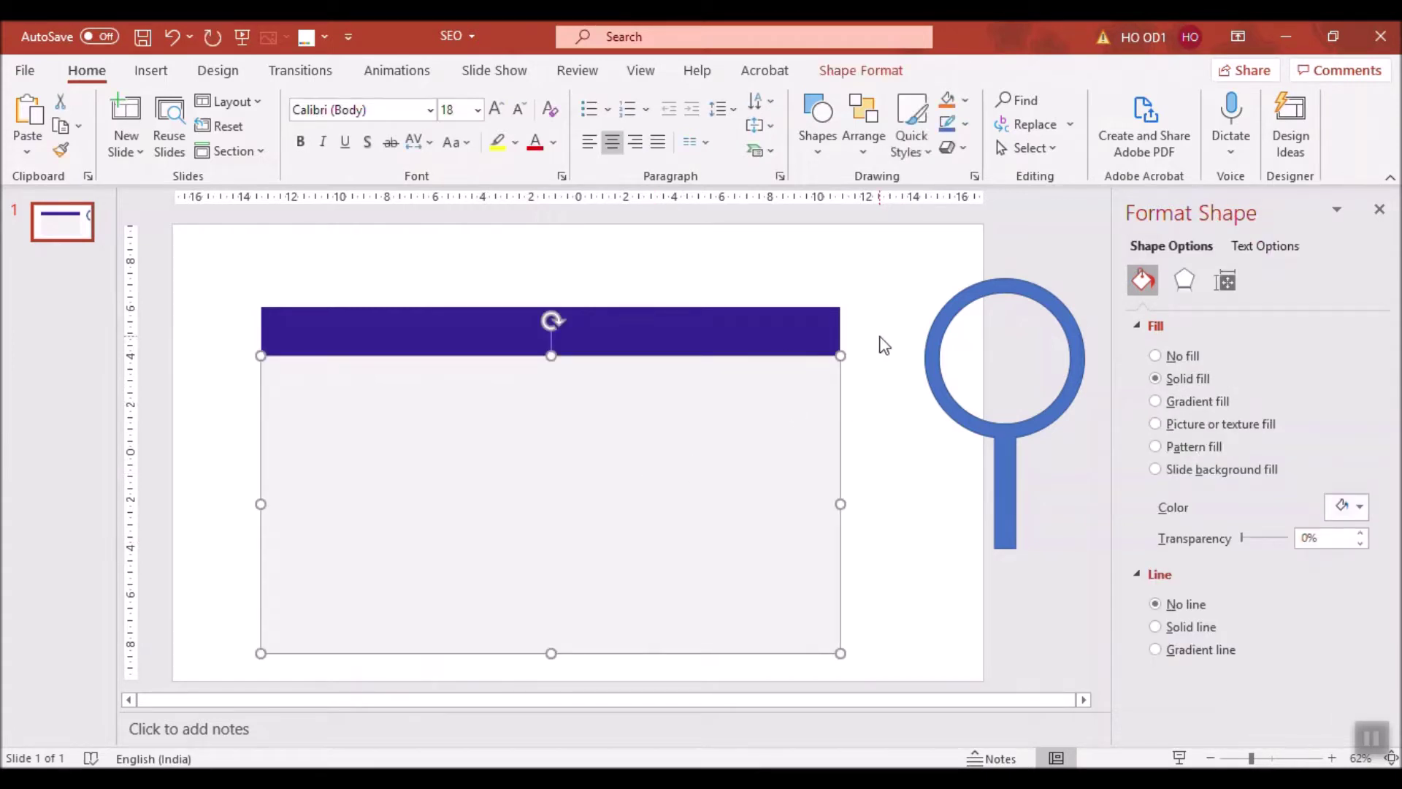
click(1198, 289)
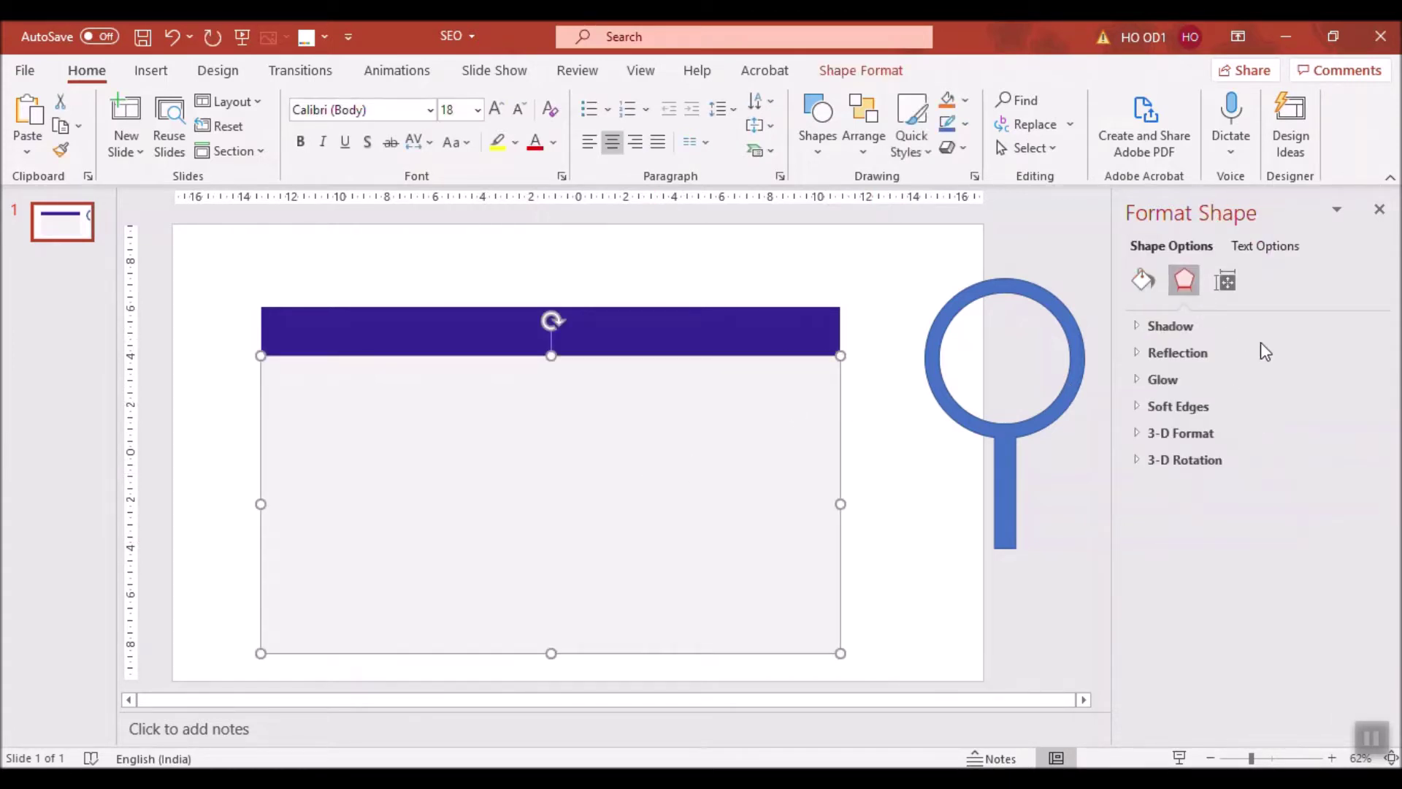
click(1144, 327)
click(909, 526)
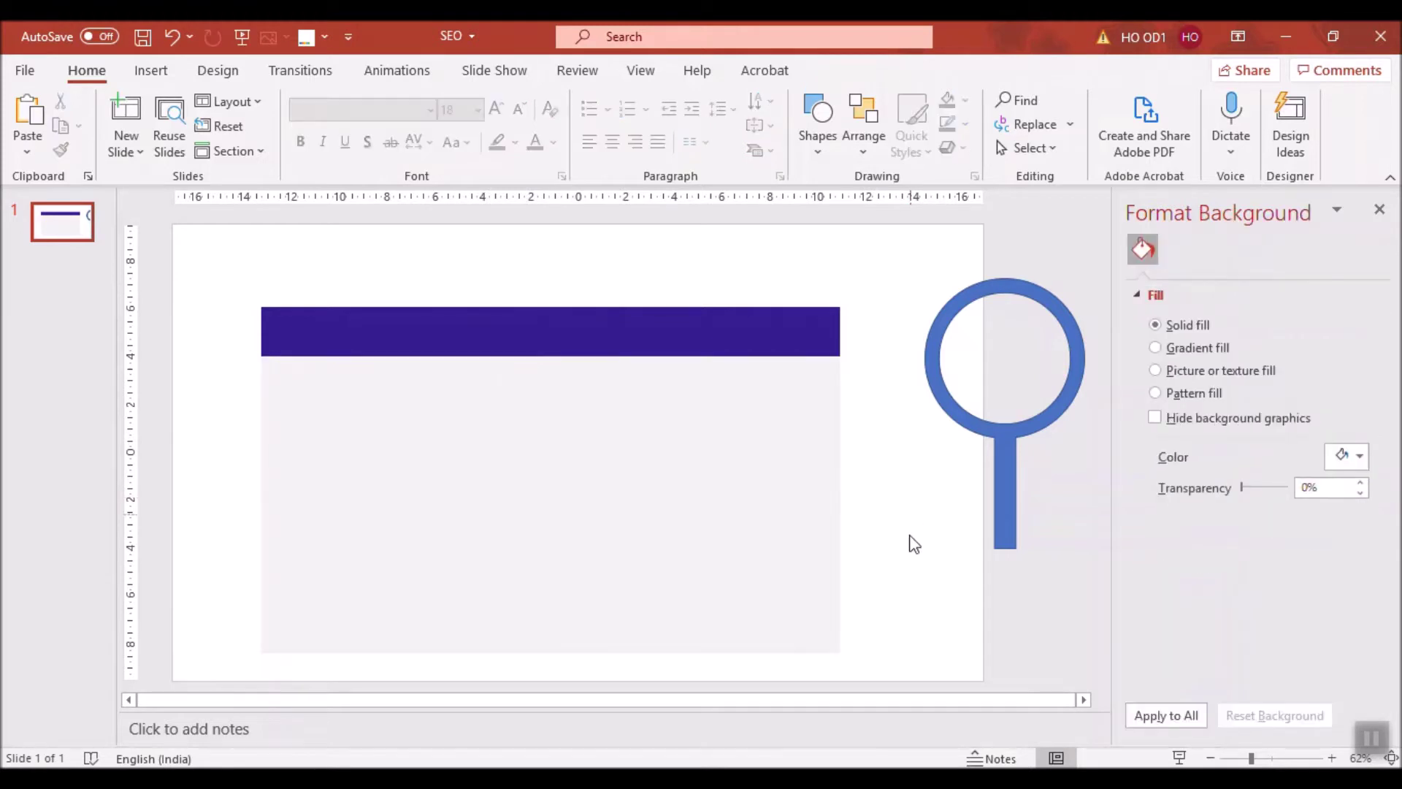
click(805, 552)
click(1355, 507)
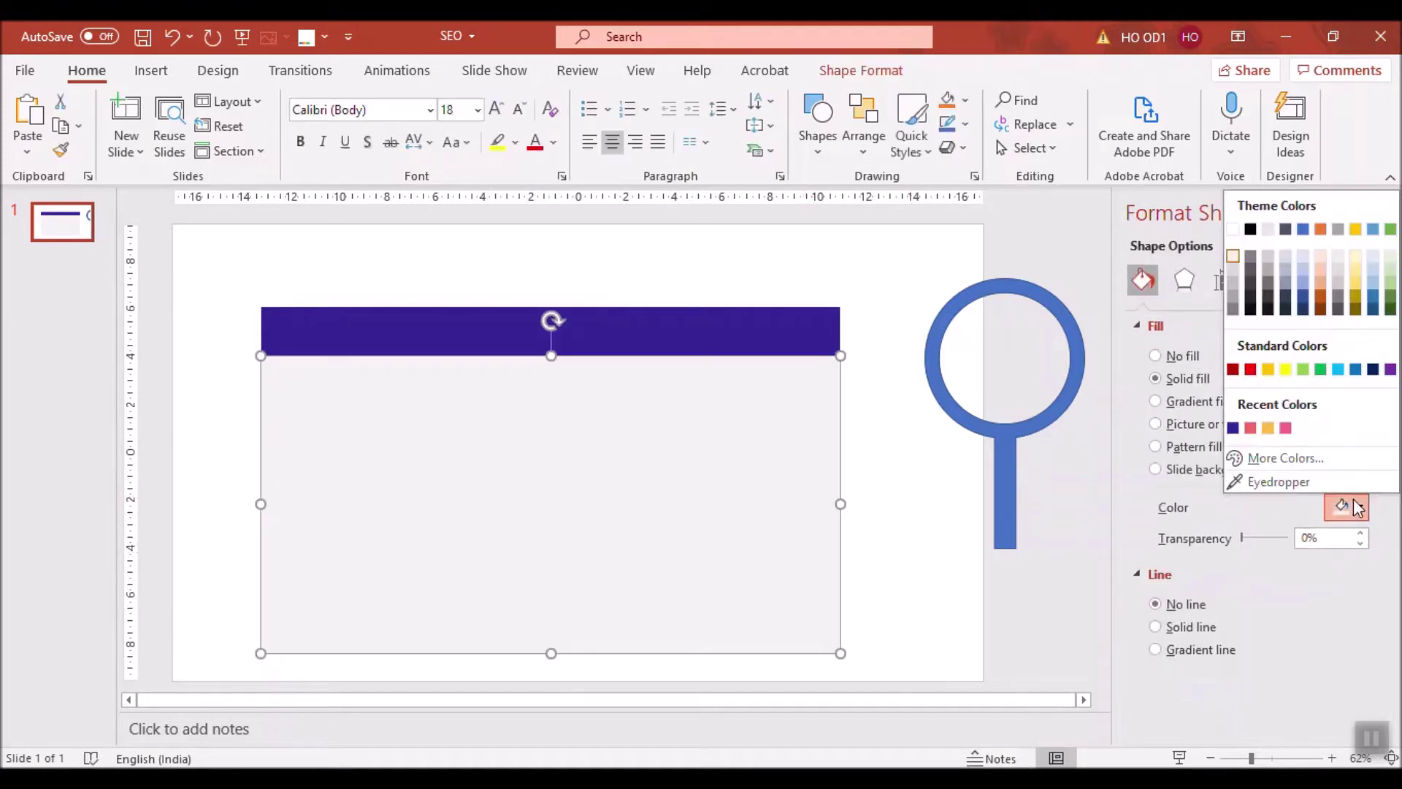
click(1231, 283)
click(910, 422)
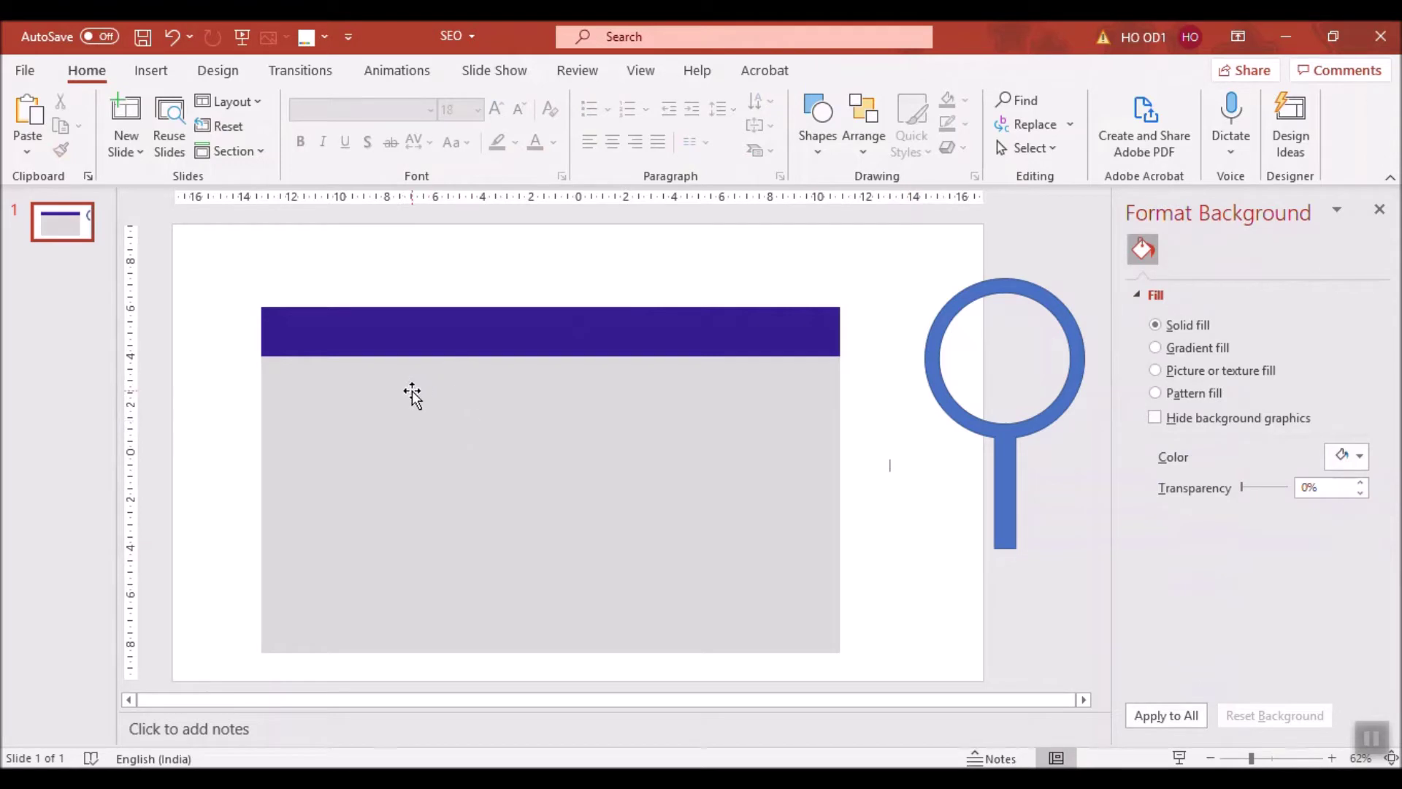
click(151, 73)
Draw a small 0.69 cm blue circle without outline at the header bar's left end.
click(374, 120)
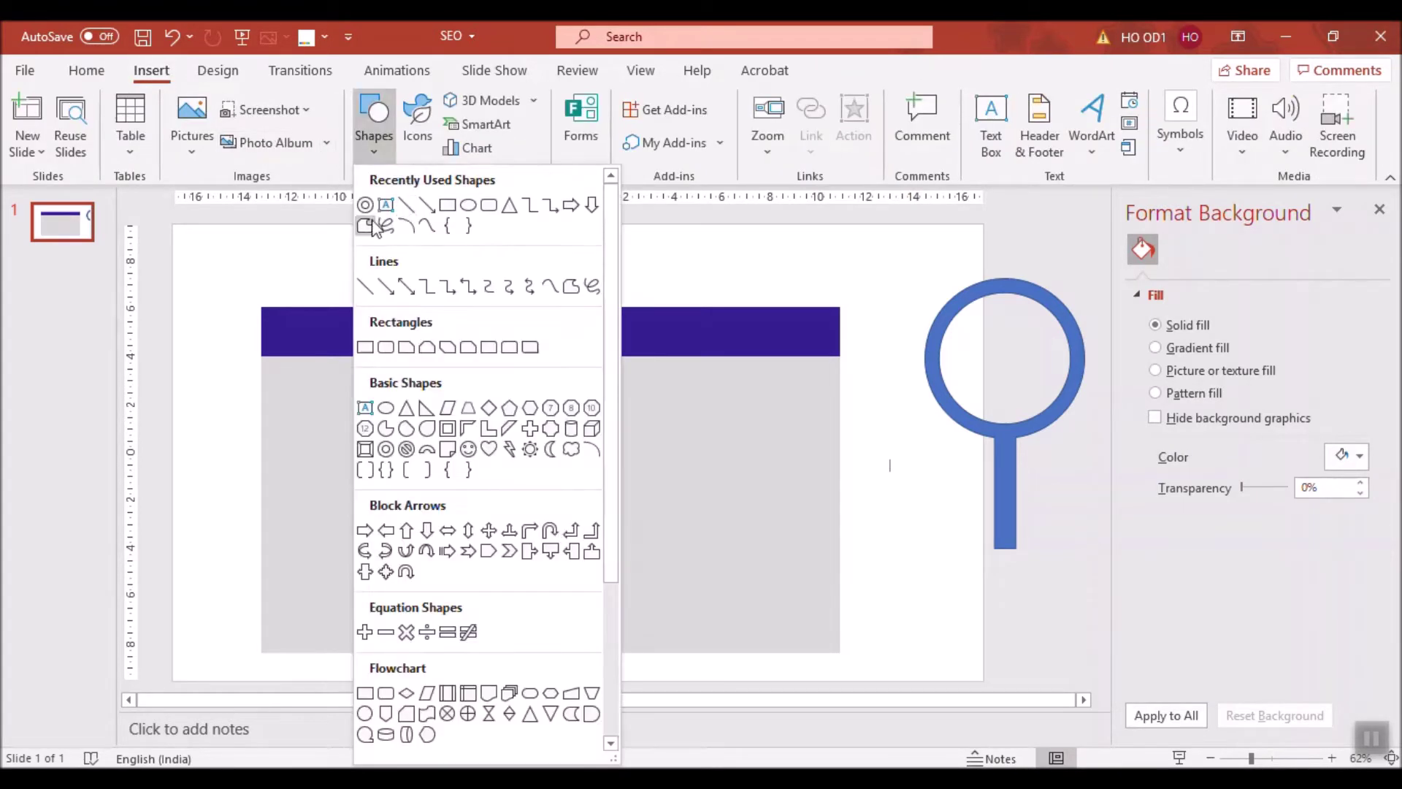
click(385, 408)
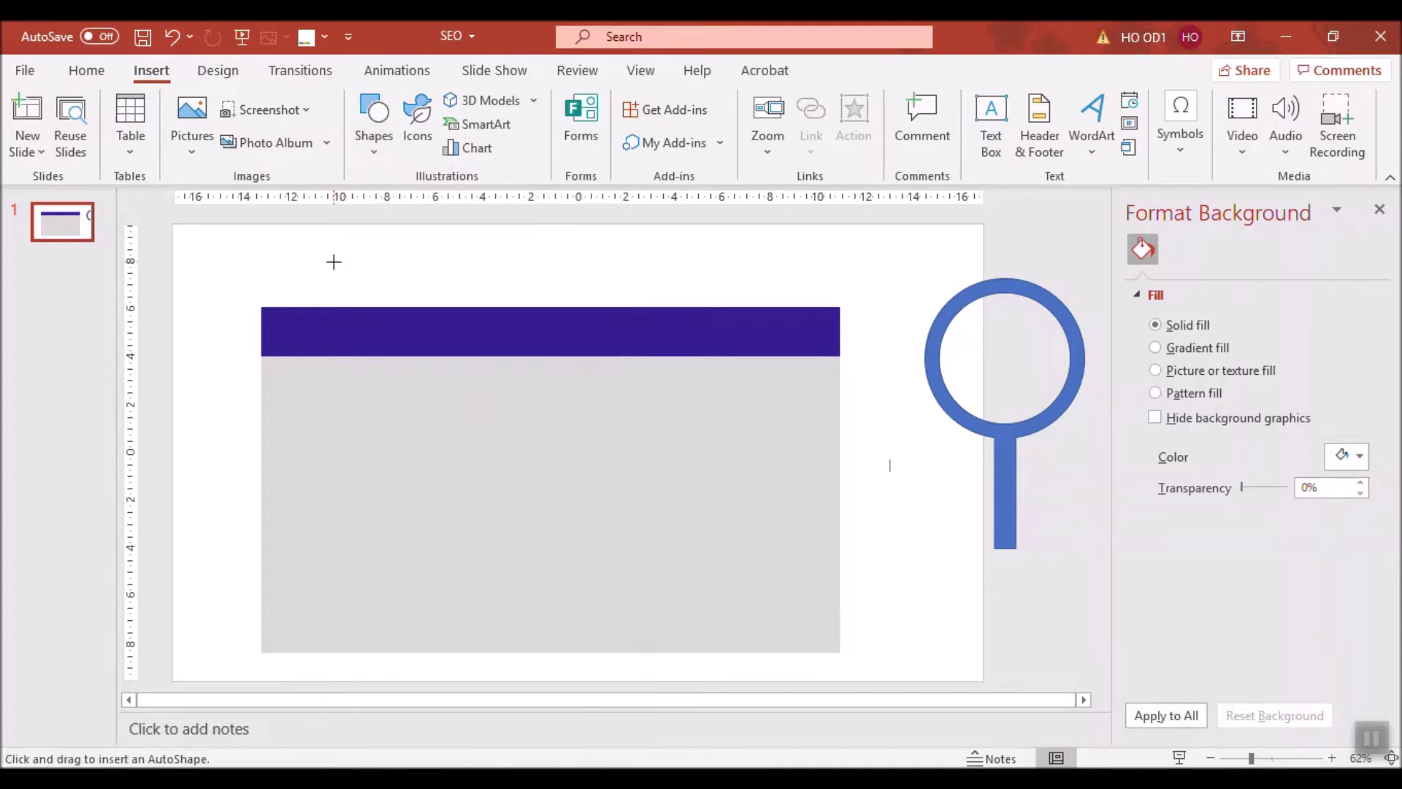
drag(332, 259, 353, 279)
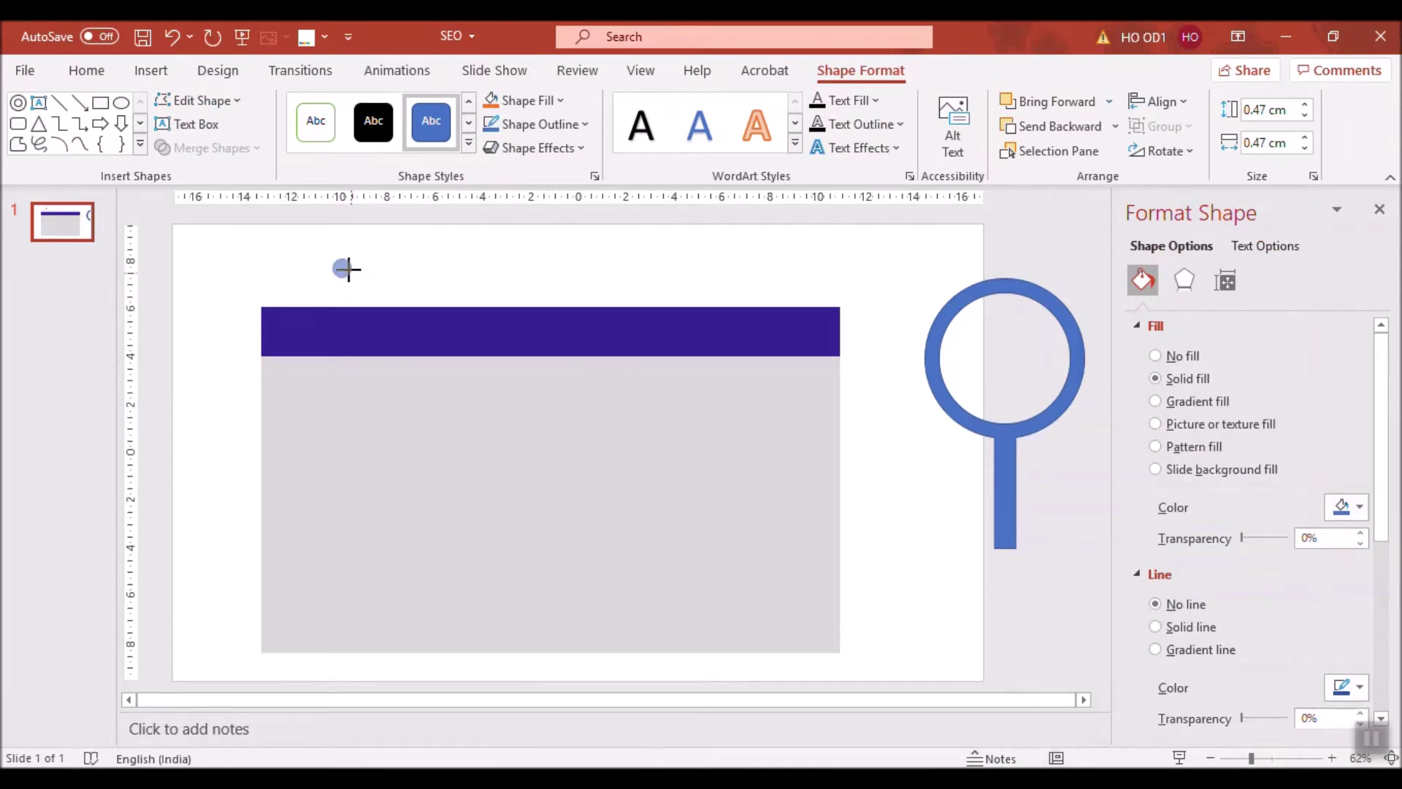
click(476, 263)
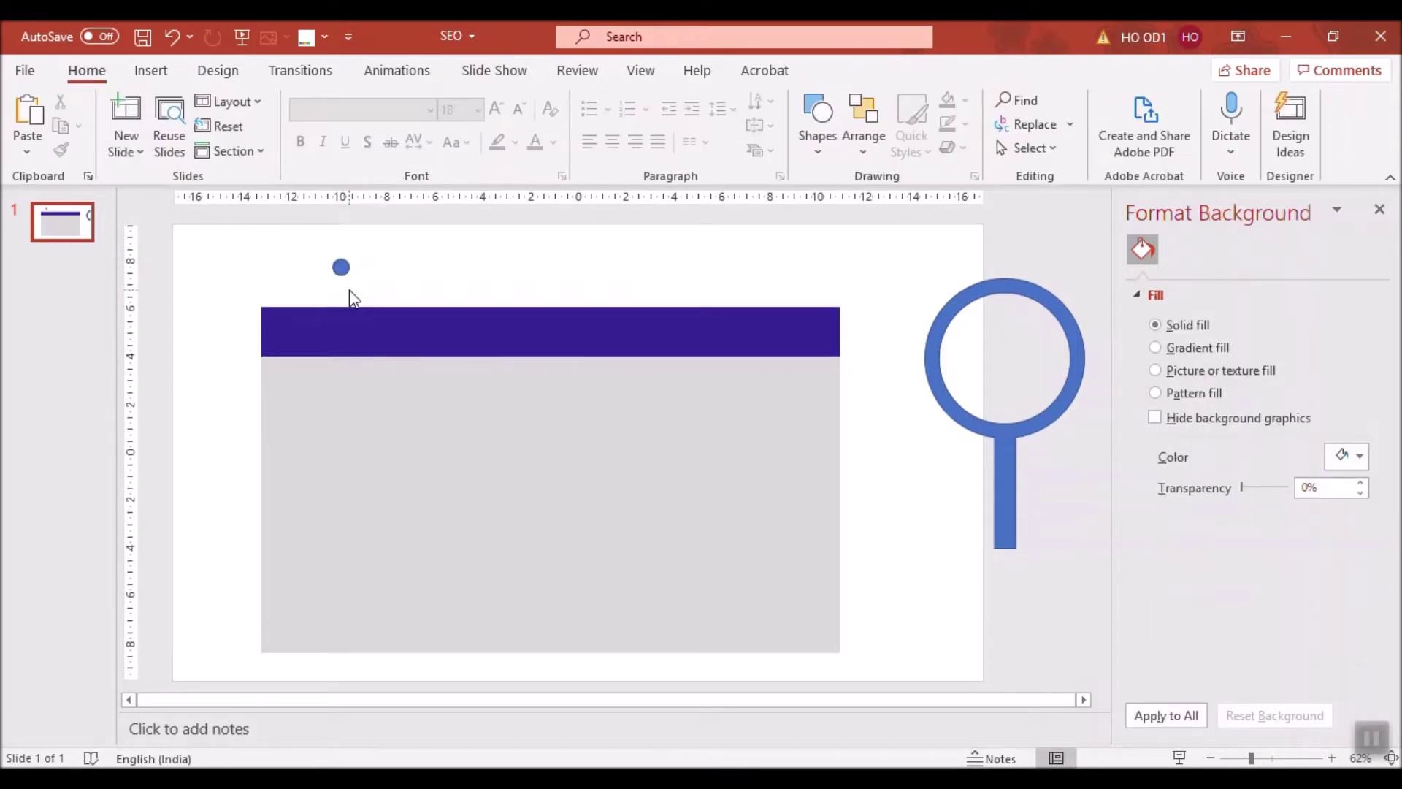
drag(341, 266, 290, 332)
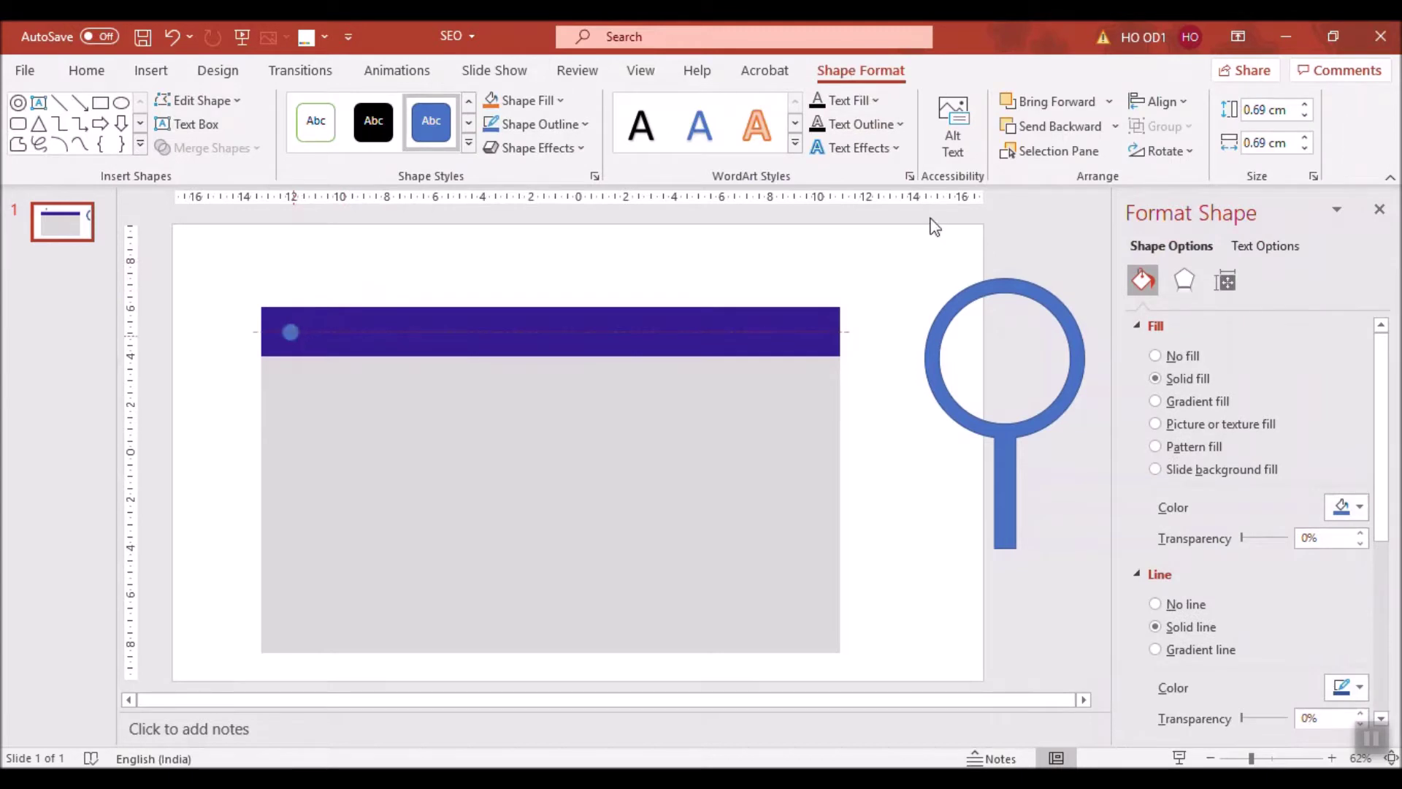
click(1166, 611)
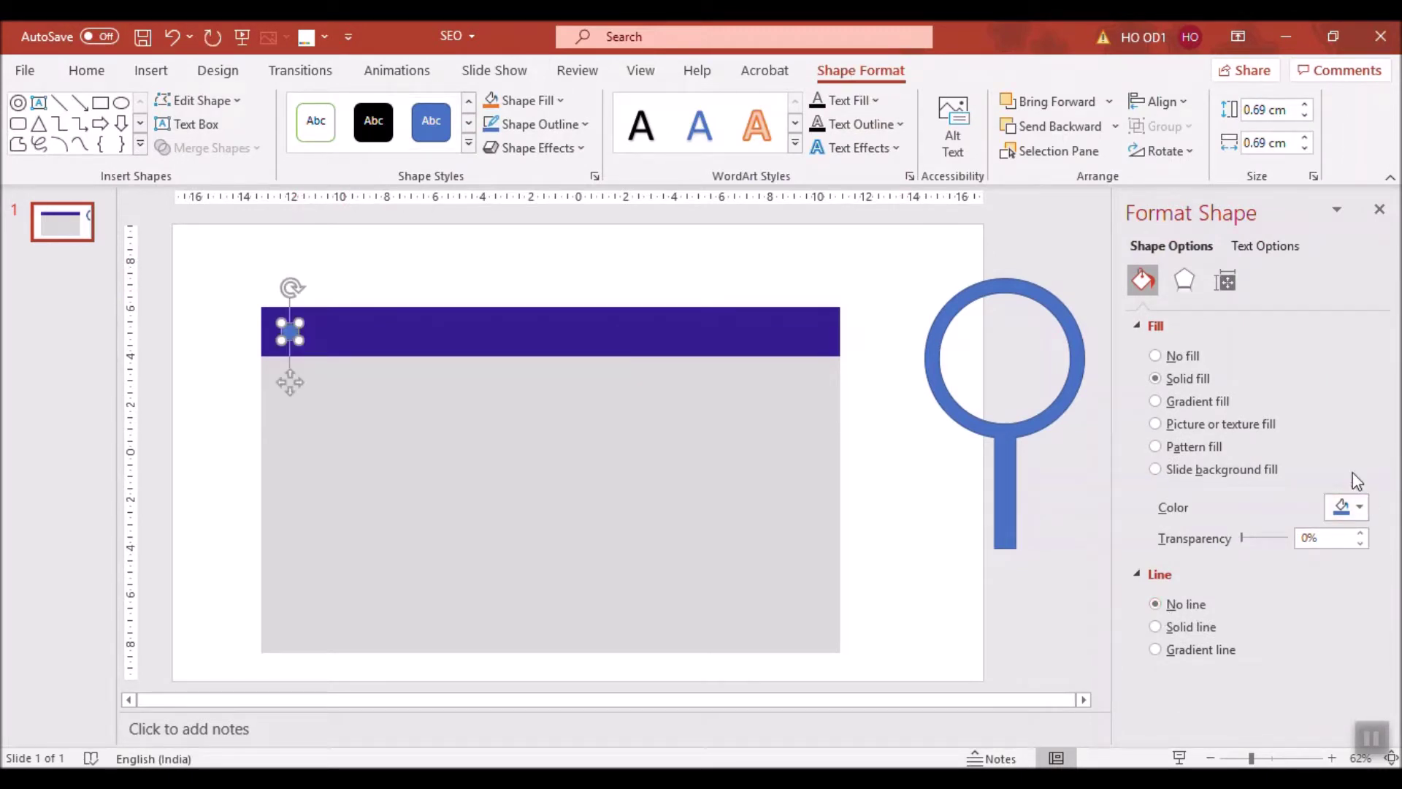
Fill the circle white at 49% transparency and shrink it to 0.57 cm.
click(1358, 506)
click(1234, 230)
drag(1241, 539, 1270, 538)
click(510, 276)
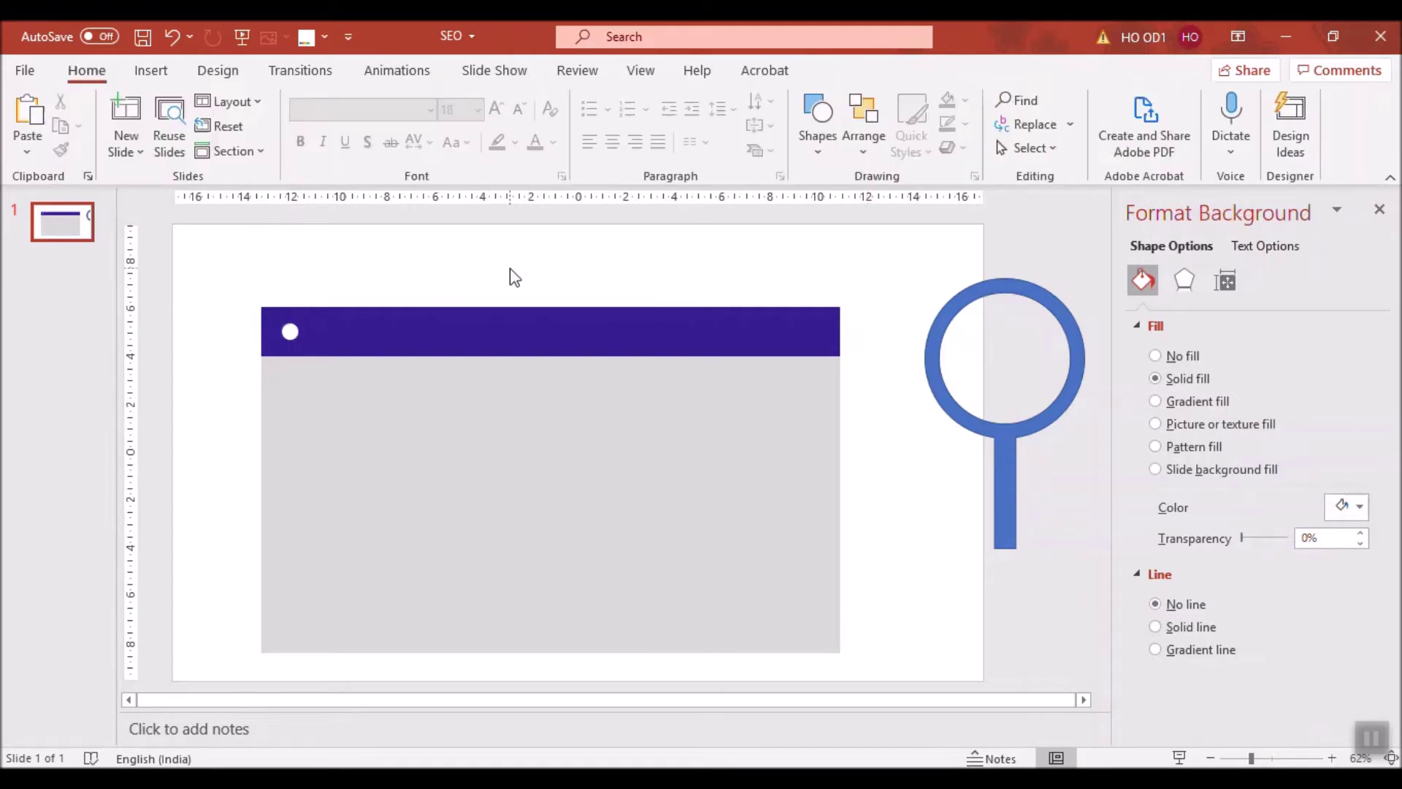
click(343, 330)
click(292, 333)
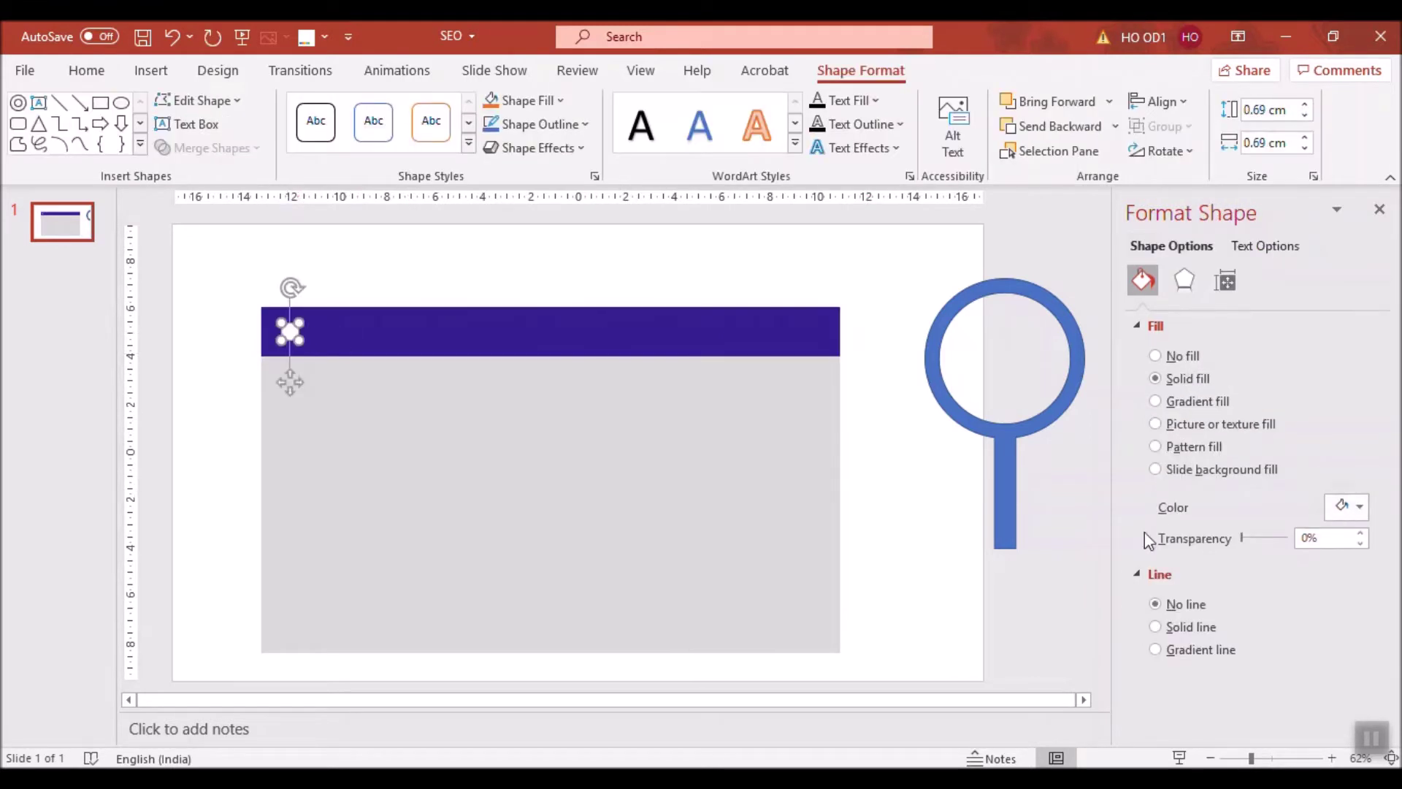
drag(1249, 537, 1265, 537)
scroll(460, 276, up, 5)
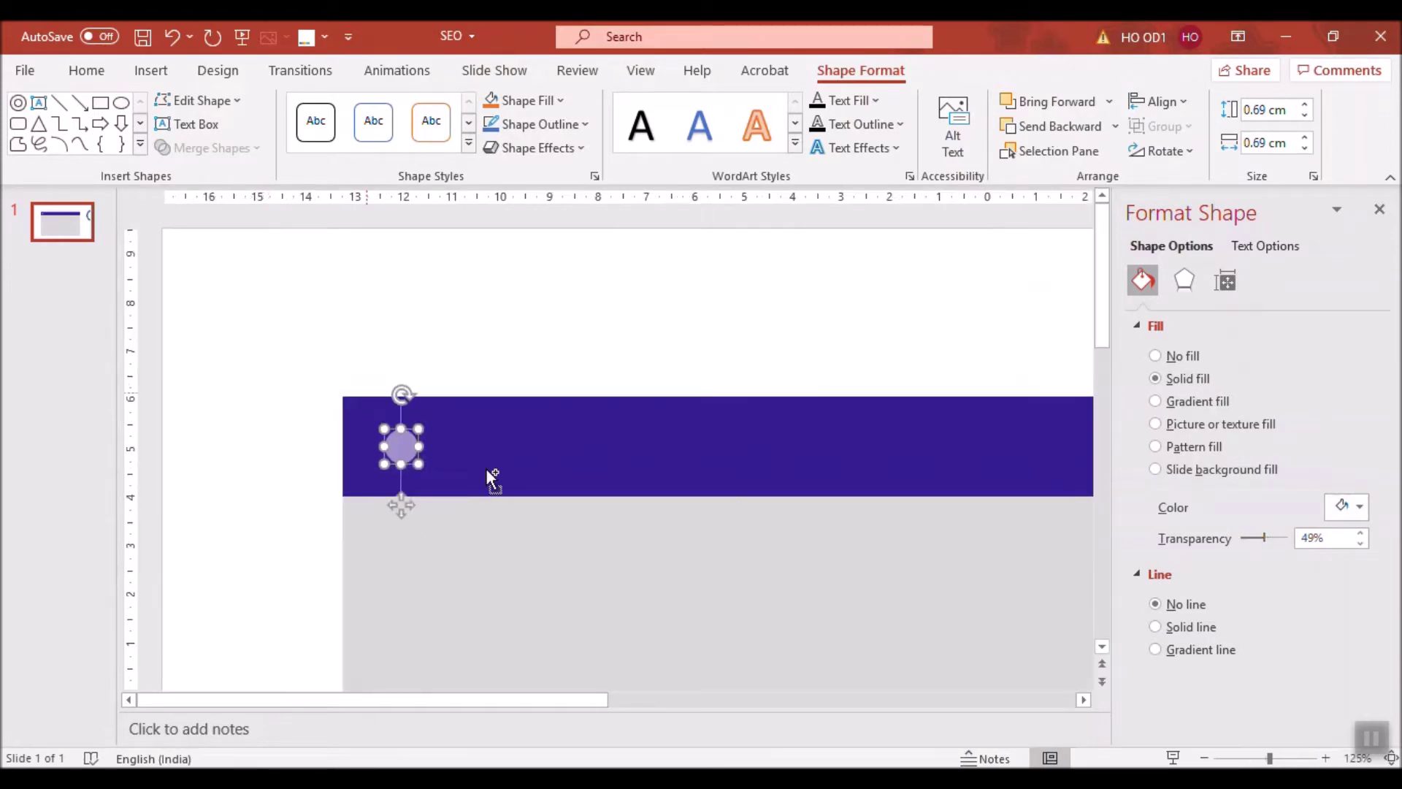
drag(417, 463, 511, 448)
scroll(396, 321, down, 5)
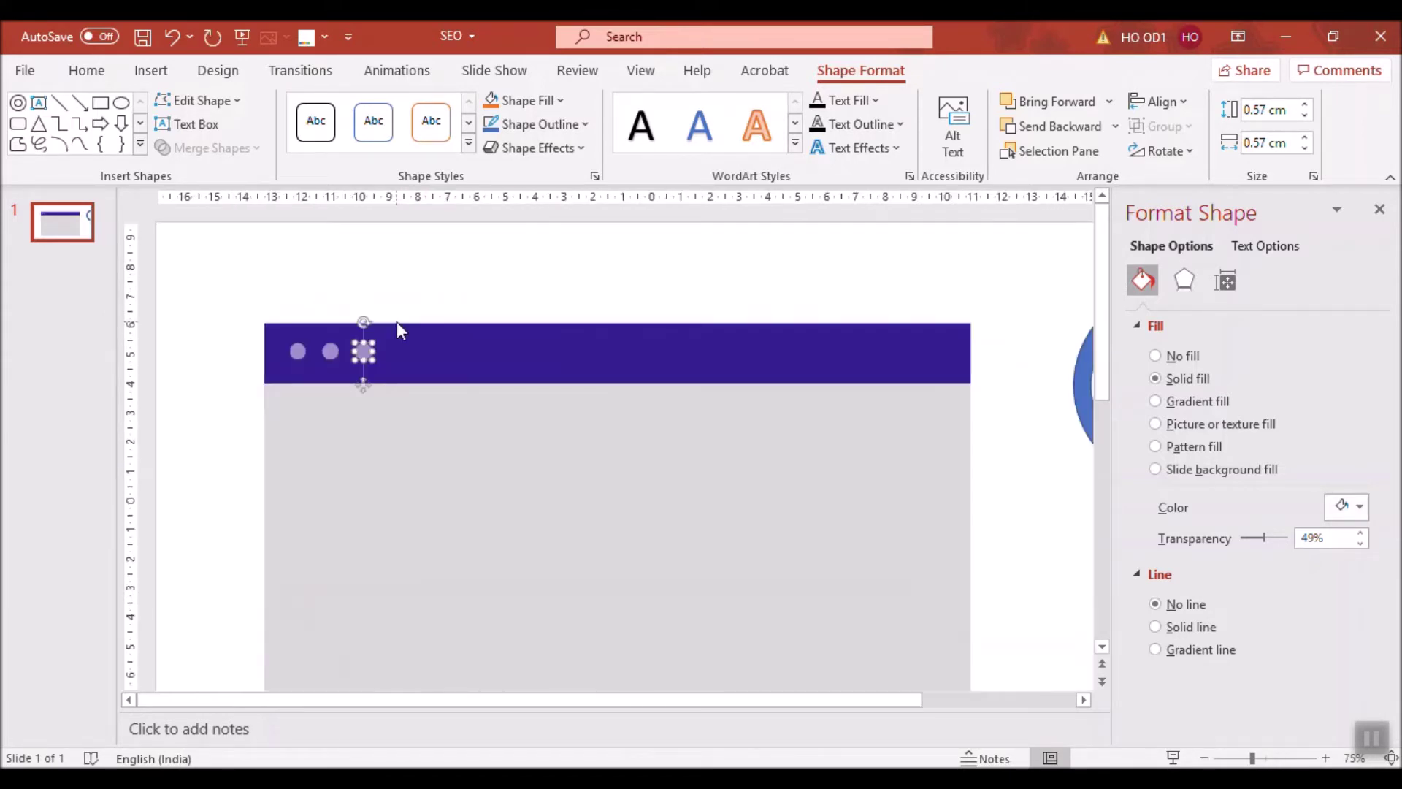
click(575, 283)
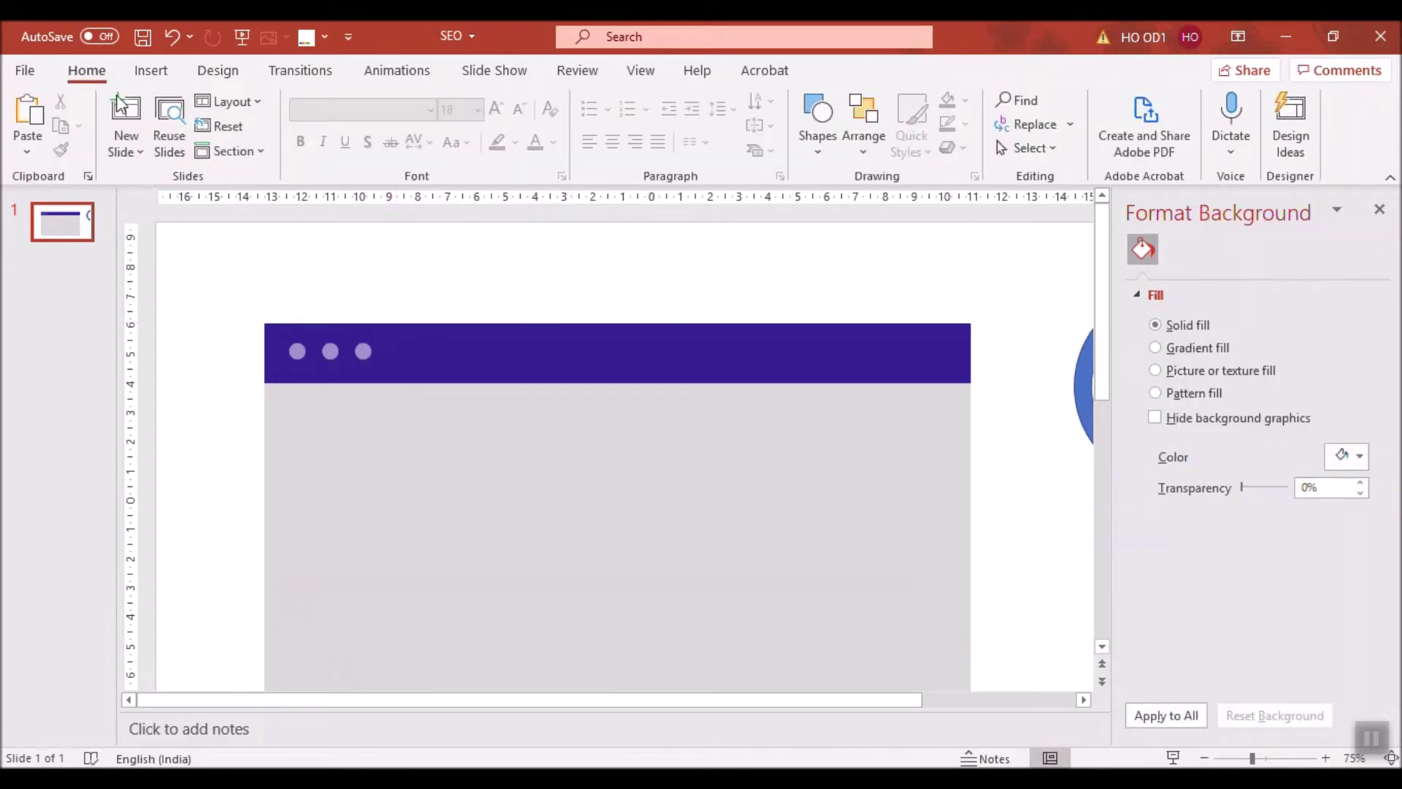
Draw a thin 13.23 cm outline-free bar beside the dots and Format Paint the dot's style onto it.
click(164, 76)
click(374, 124)
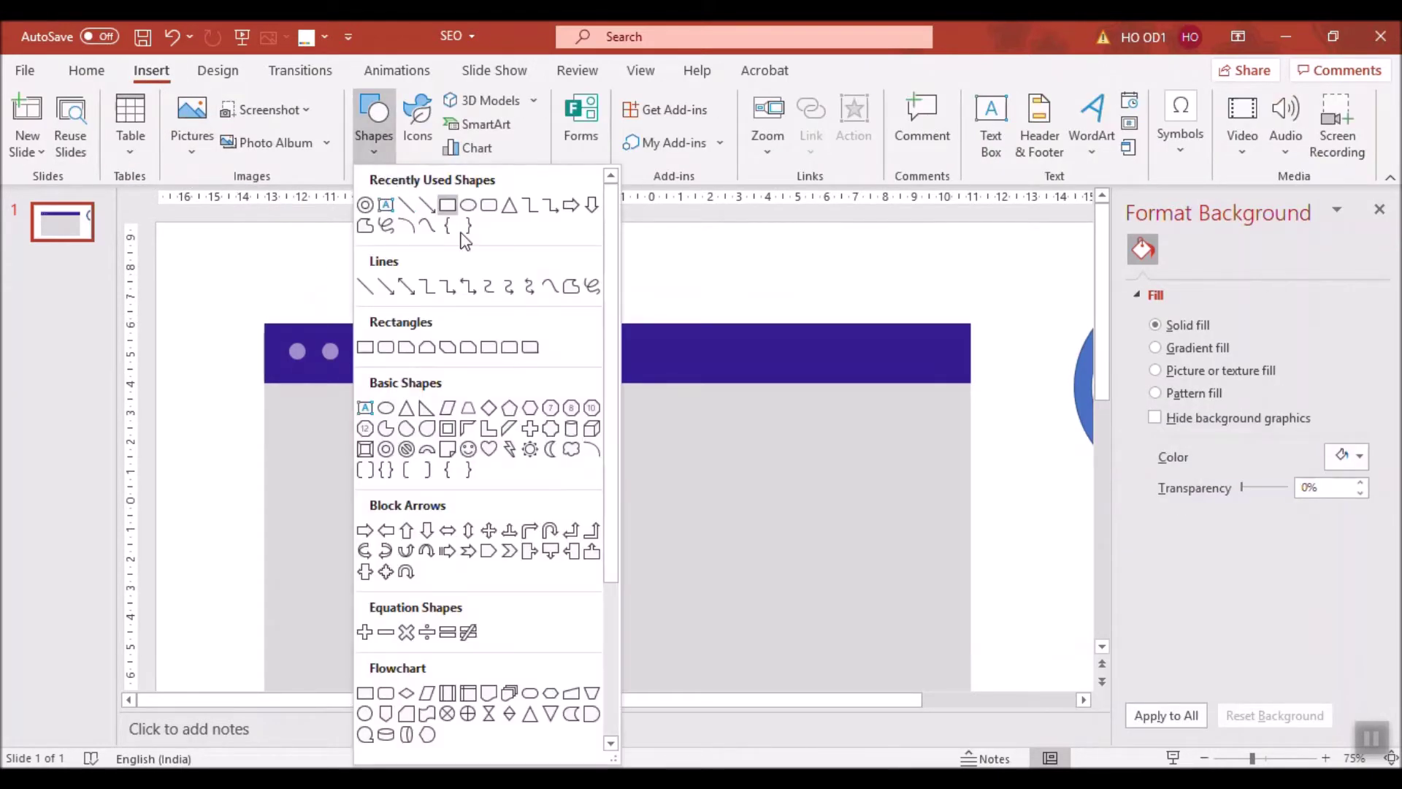
click(460, 231)
drag(421, 349, 805, 352)
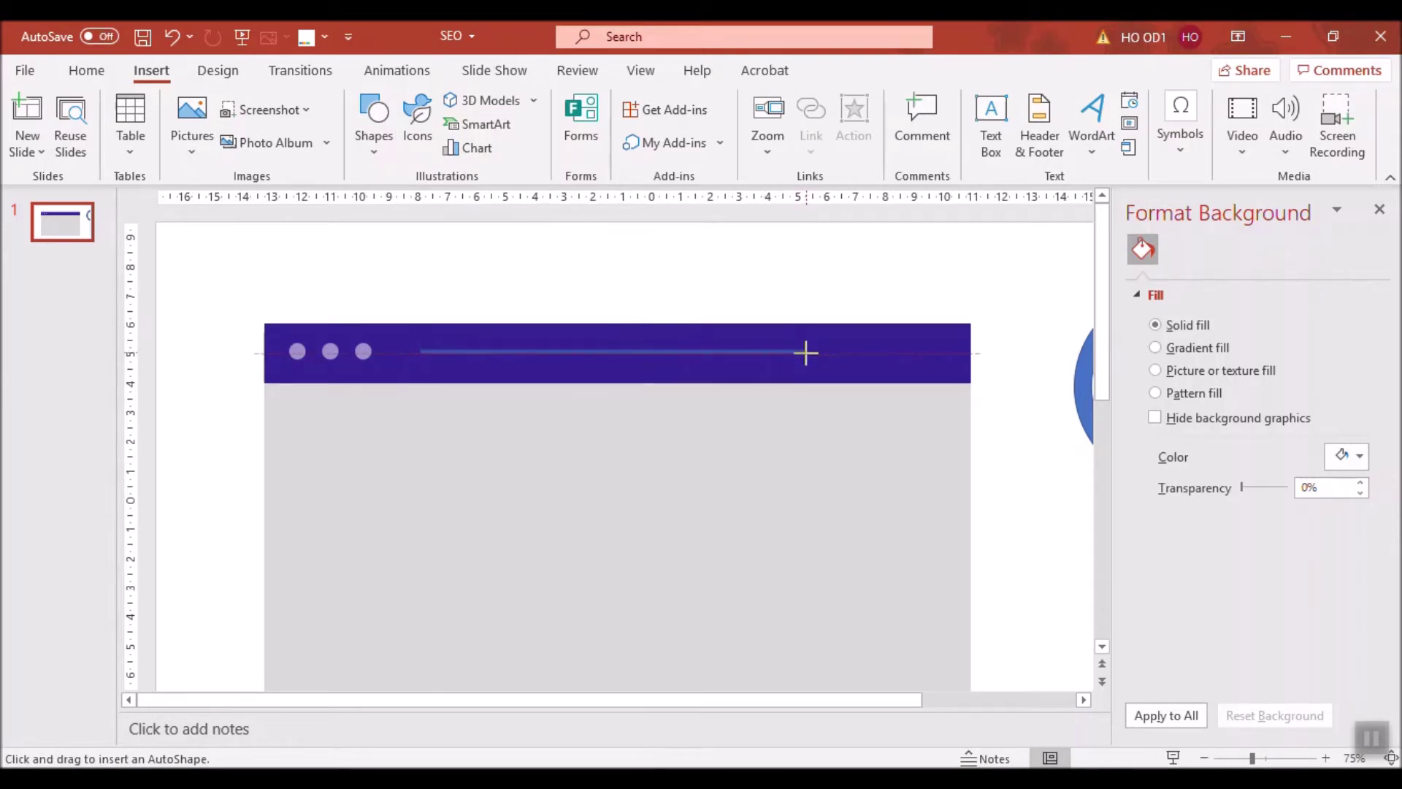
click(1177, 603)
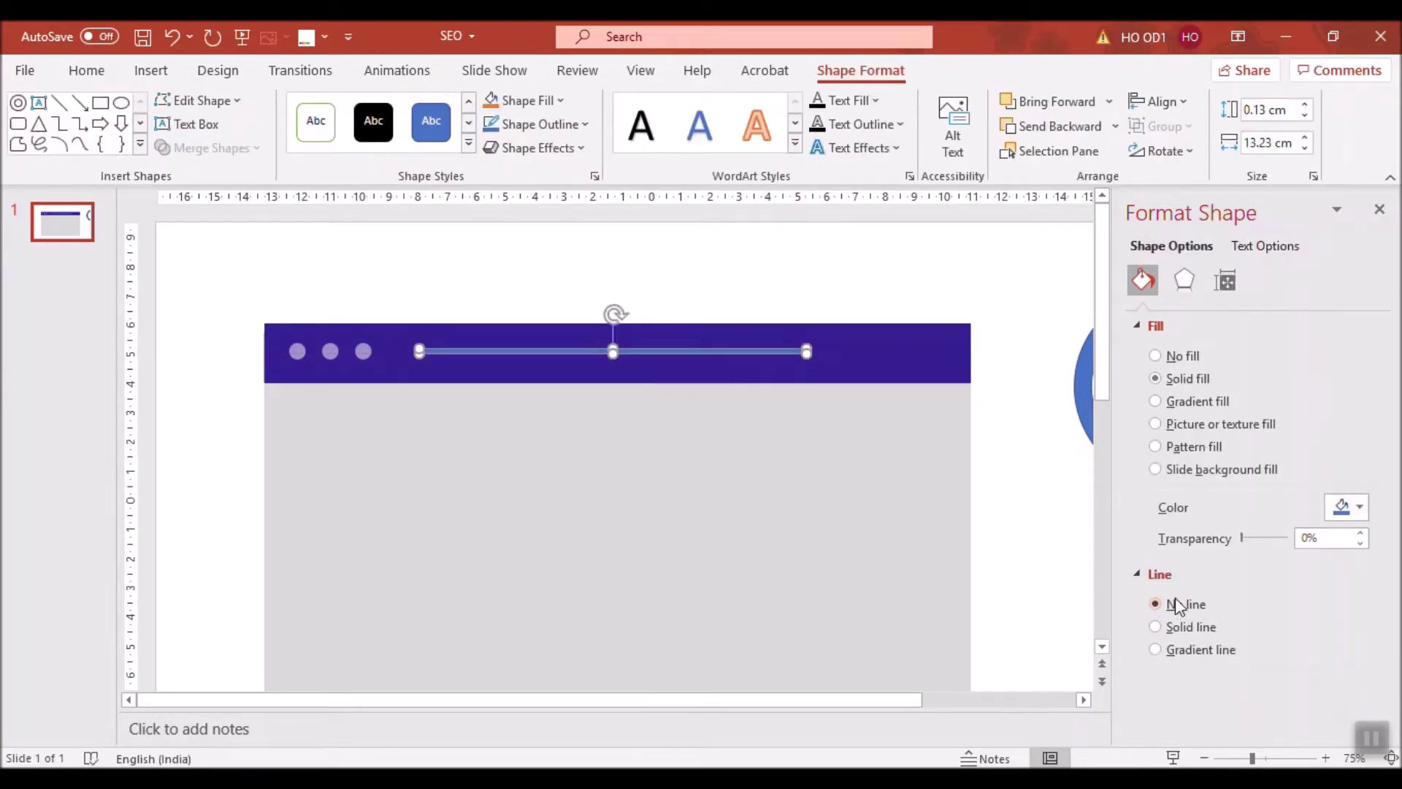
click(356, 351)
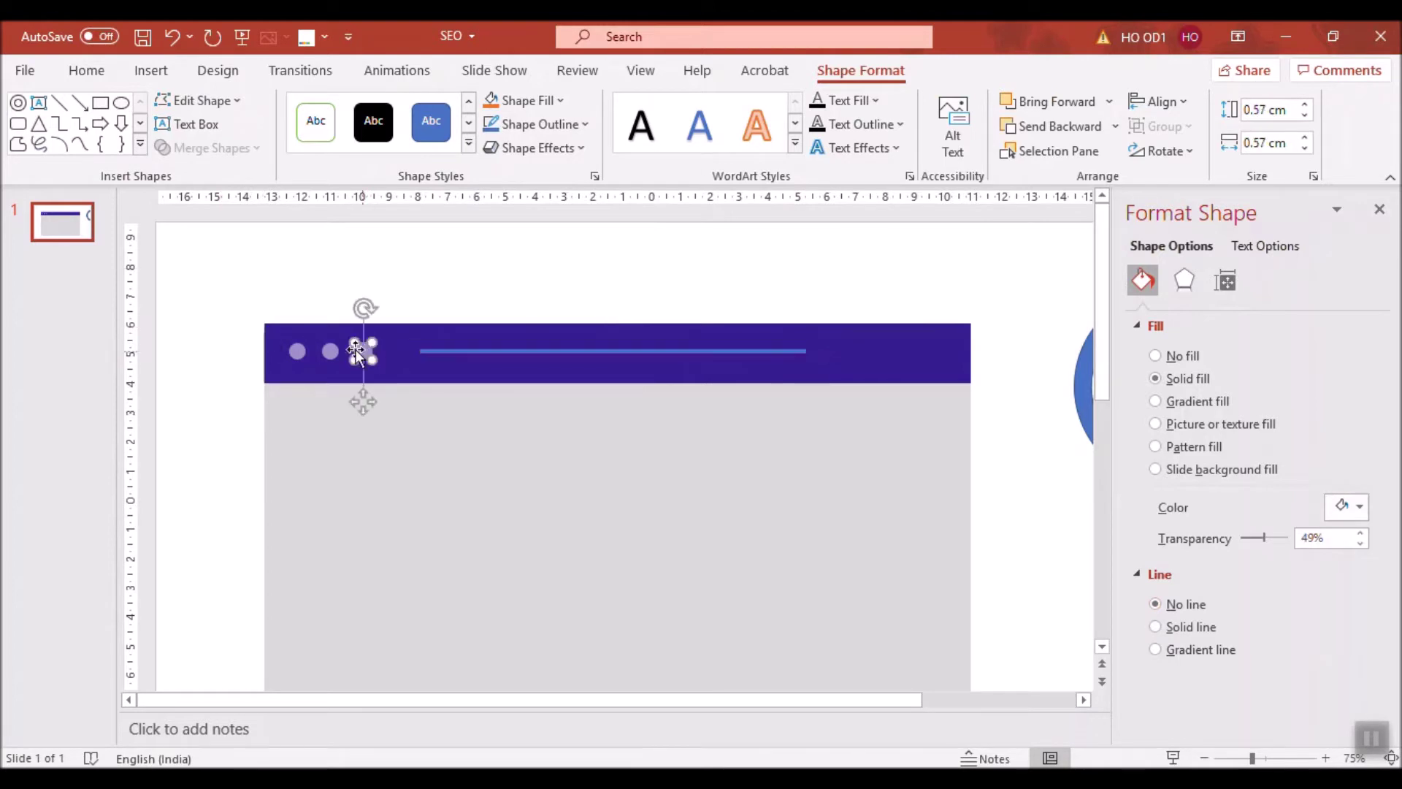
click(86, 70)
click(61, 150)
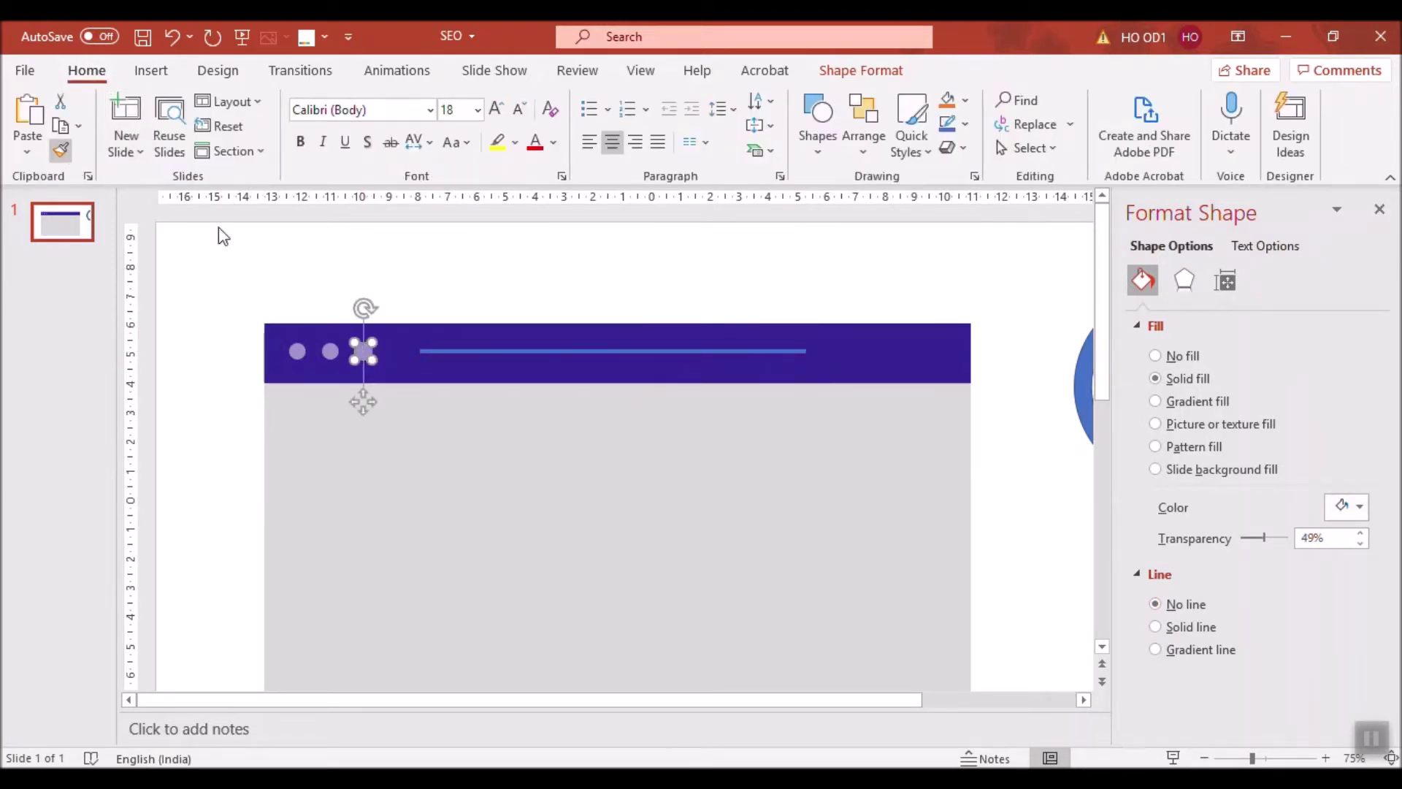
click(454, 360)
click(438, 272)
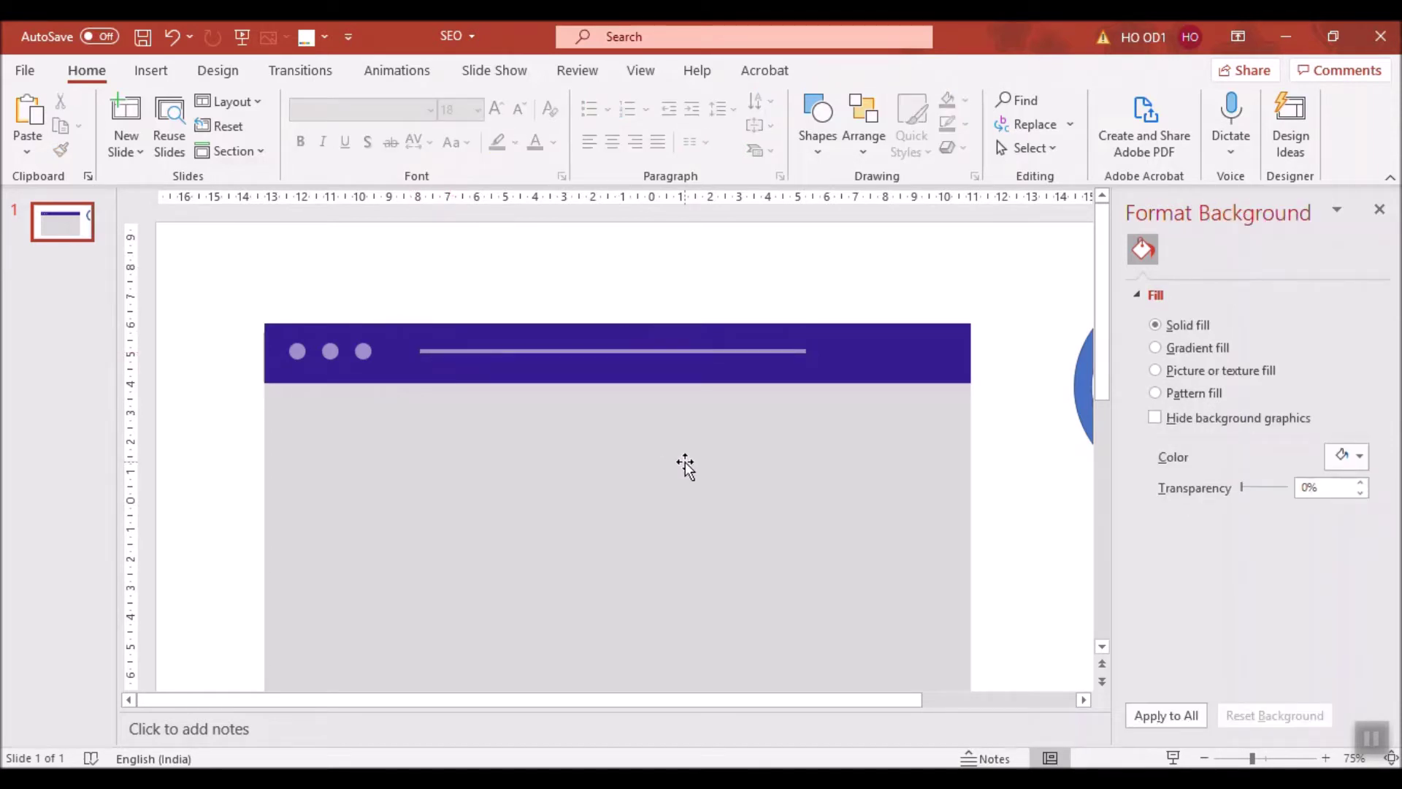
Change the page body rectangle to a paler, near-white grey fill.
scroll(685, 465, down, 1)
scroll(651, 459, down, 2)
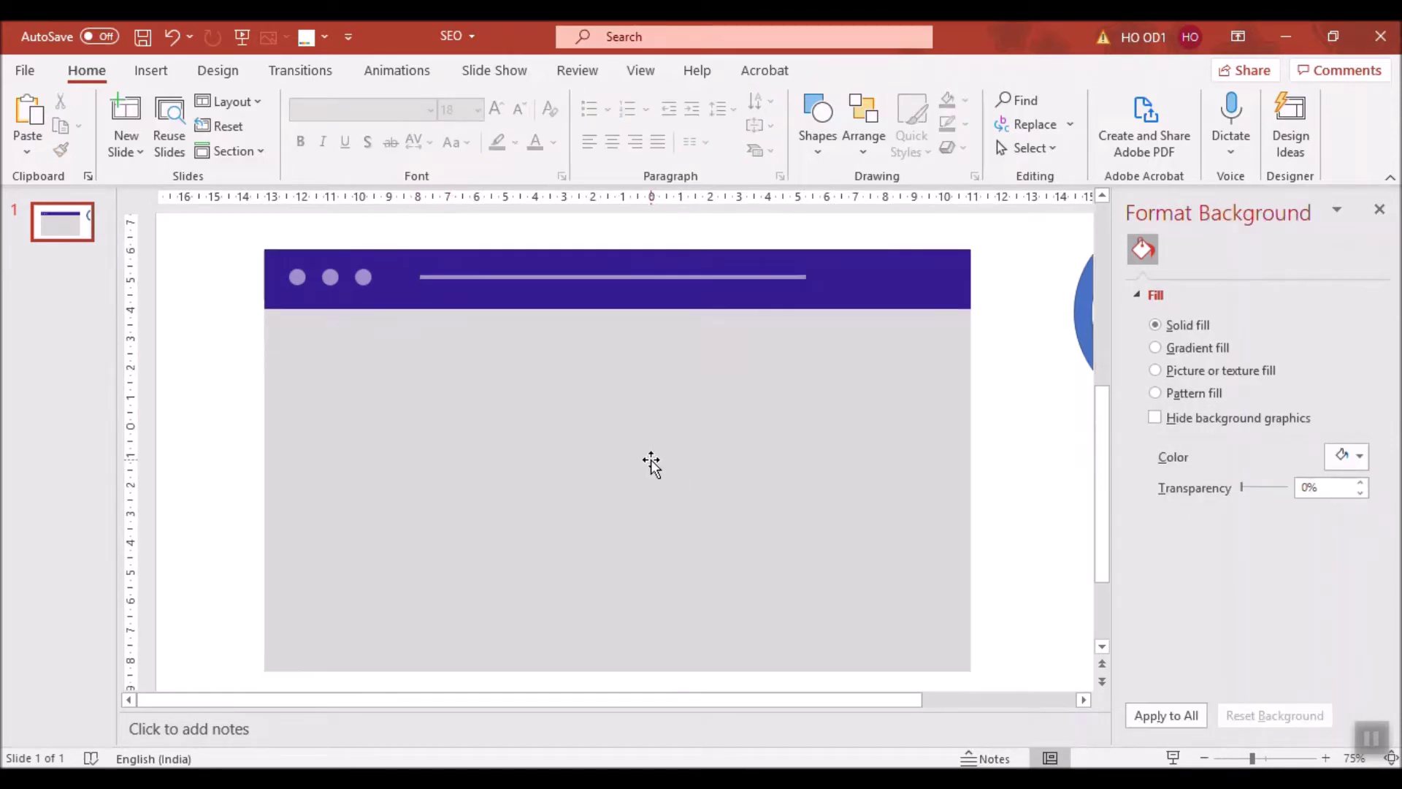
click(961, 439)
click(1347, 509)
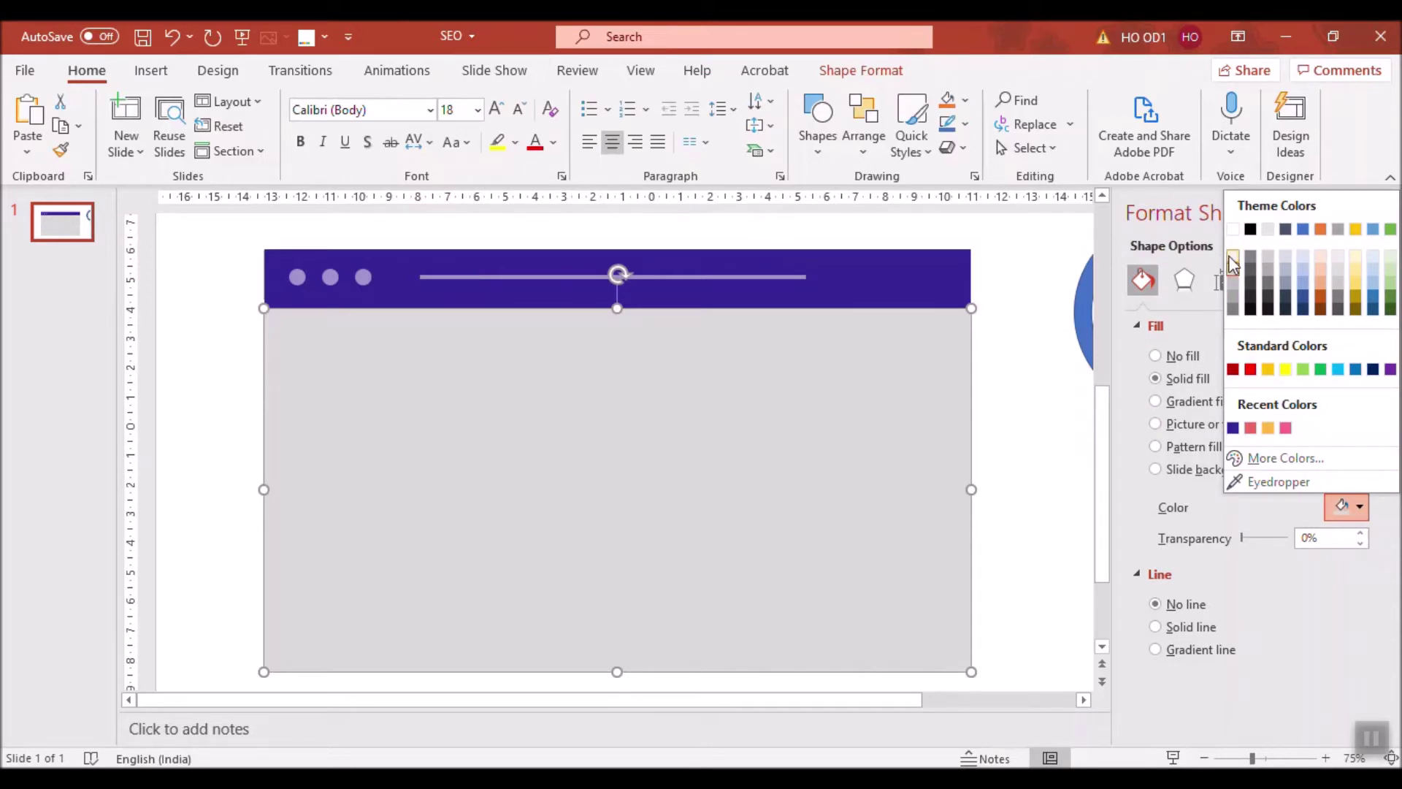
click(1233, 252)
click(1021, 393)
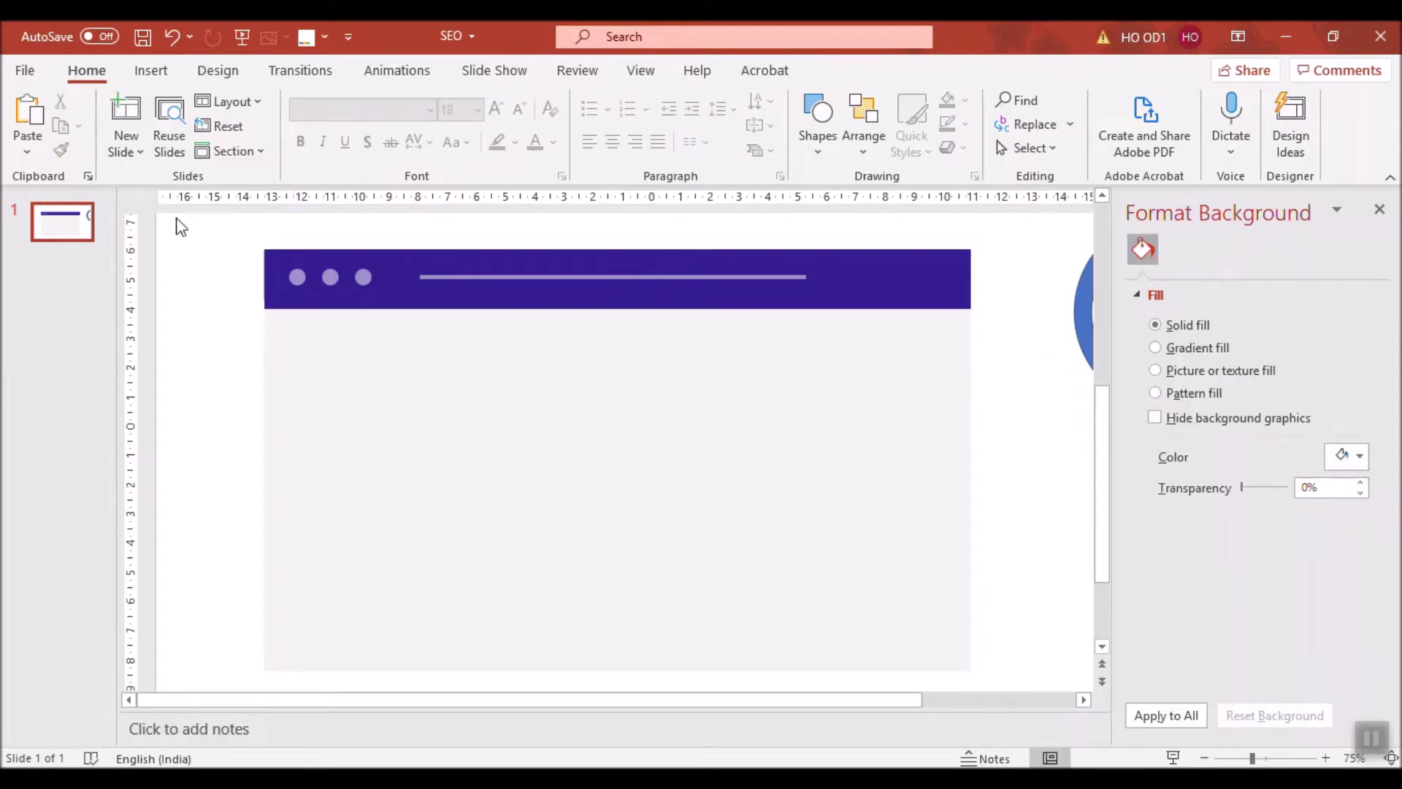
Reposition the long thin line within the header bar.
click(533, 276)
drag(516, 287, 400, 355)
key(Escape)
click(151, 70)
click(374, 124)
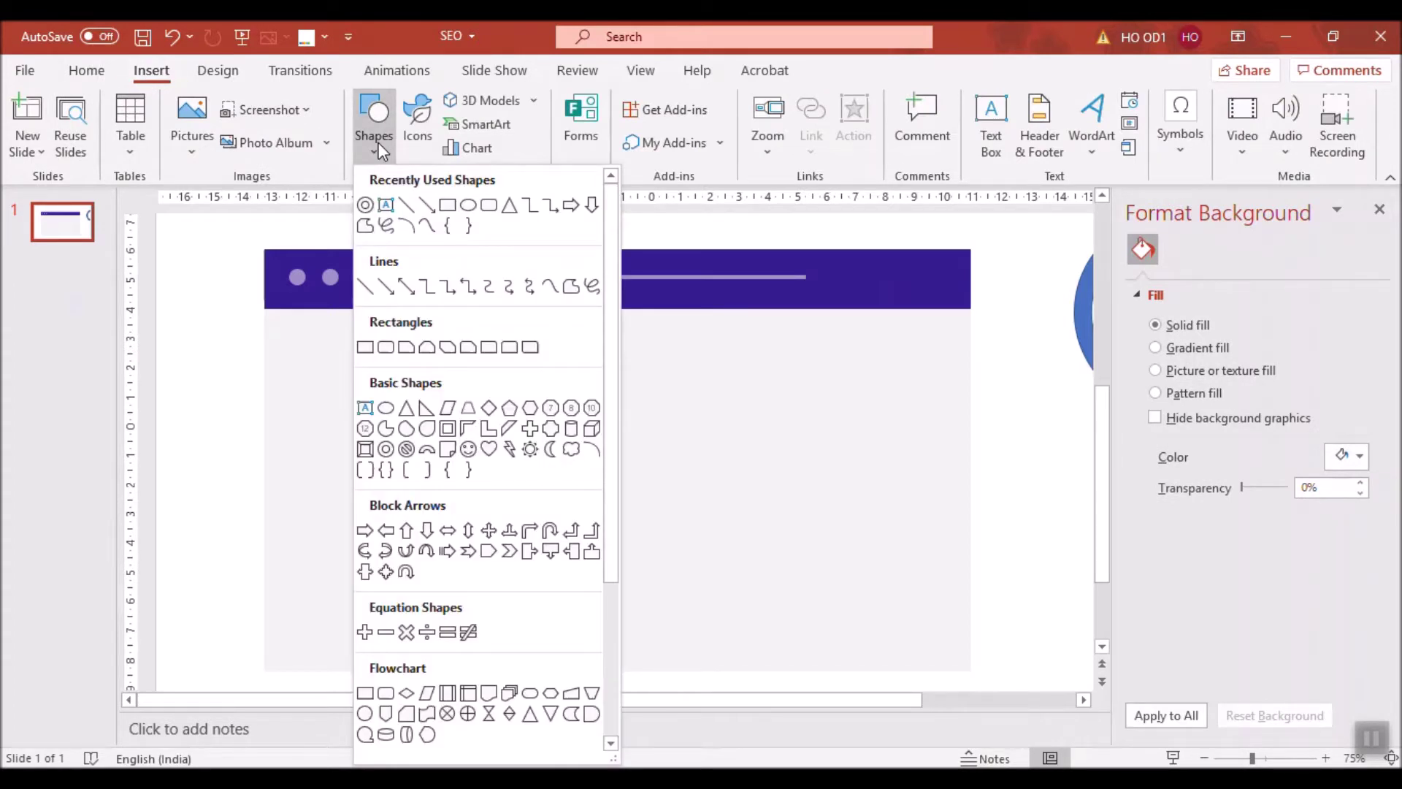
Draw a thin light grey bar with no outline below the header at the left.
click(427, 225)
drag(285, 334, 491, 346)
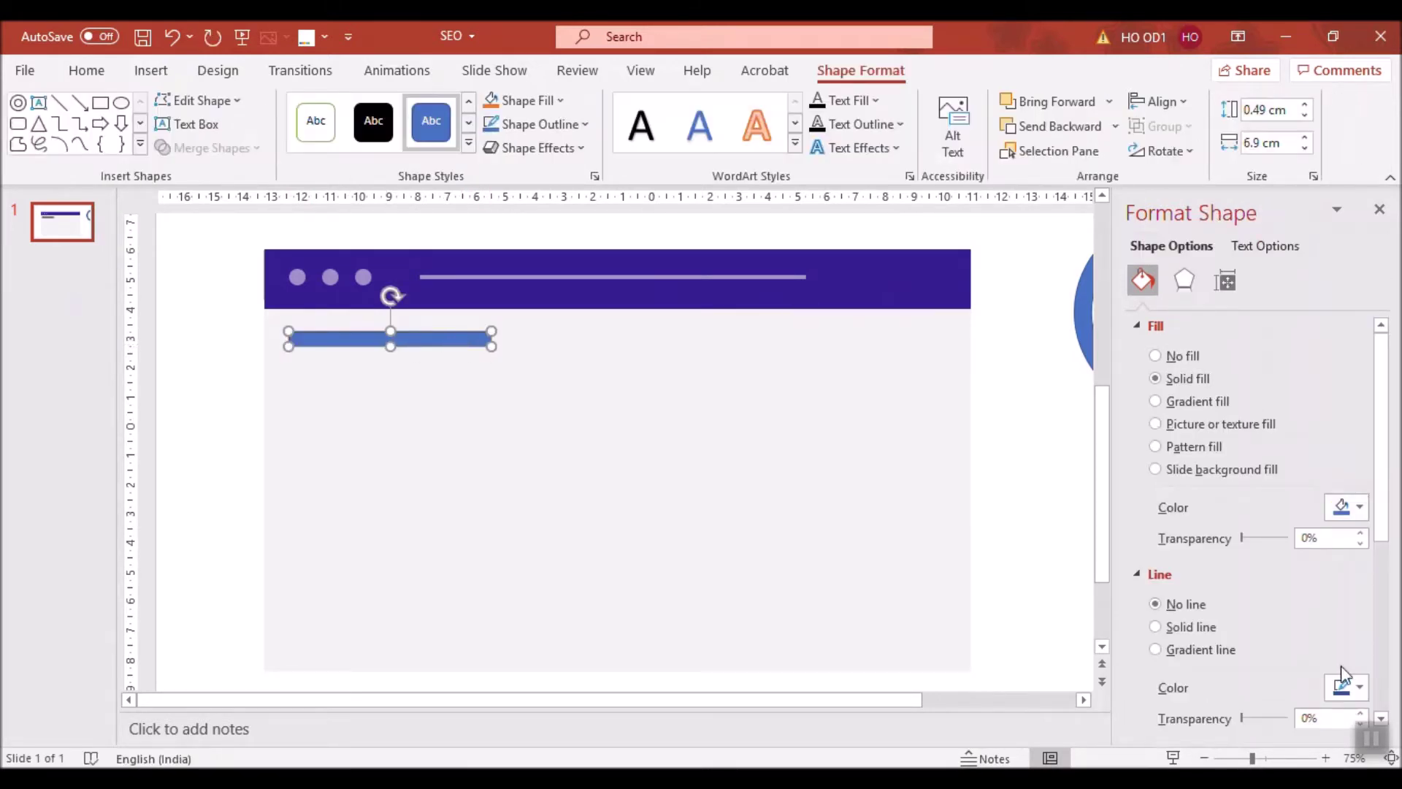
click(1347, 507)
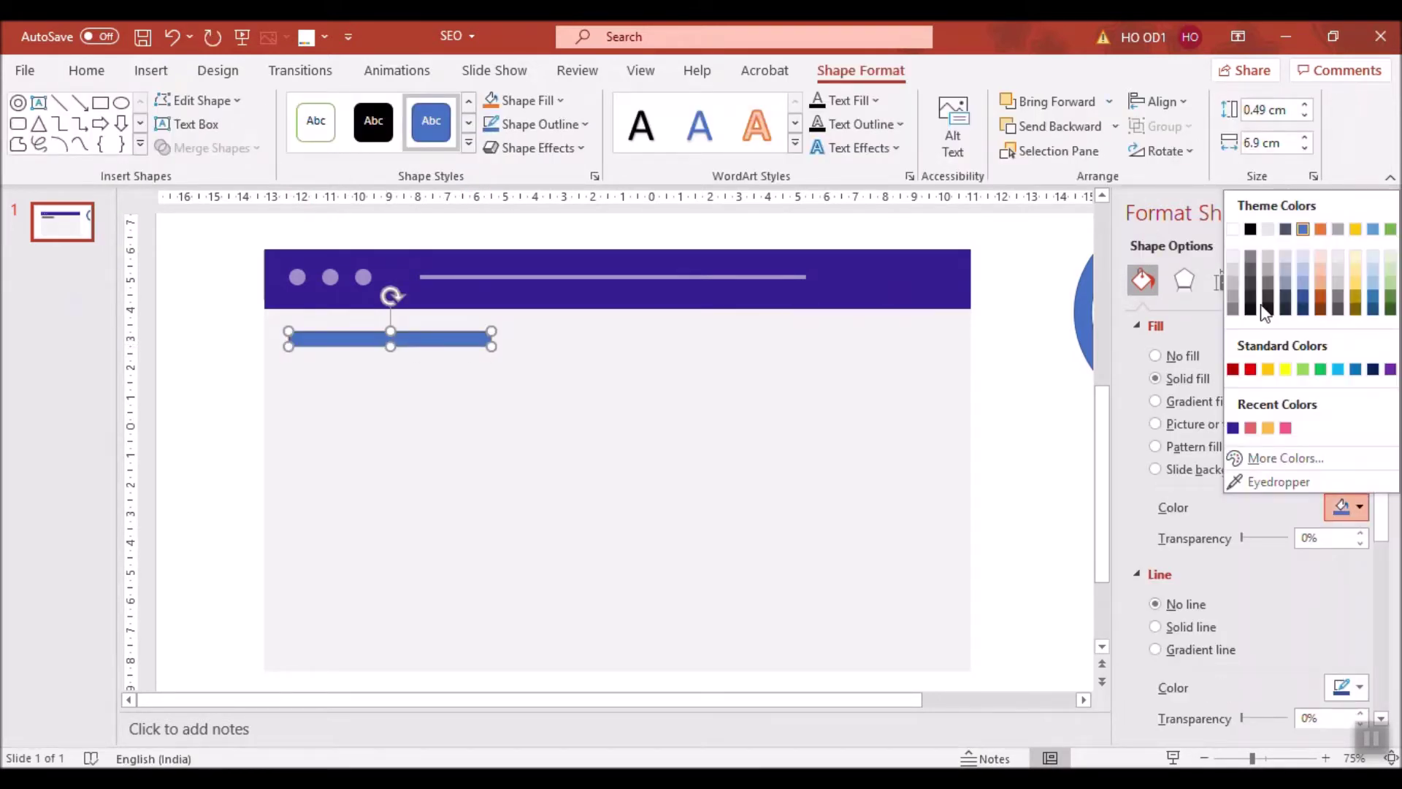
click(1233, 269)
click(1168, 605)
click(199, 376)
Copy the bar to the right and again below it, then shorten the lower right bar.
click(410, 336)
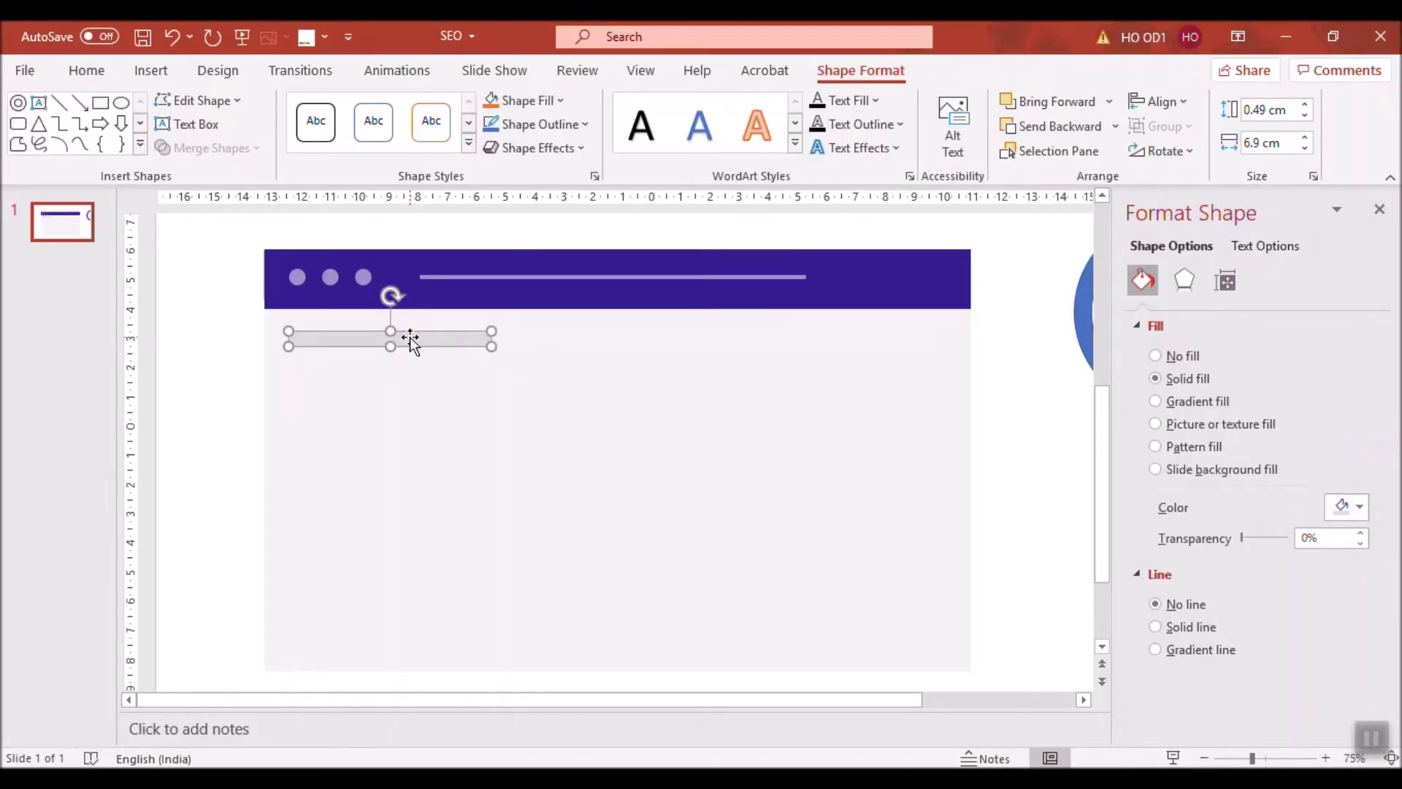
drag(409, 349, 875, 359)
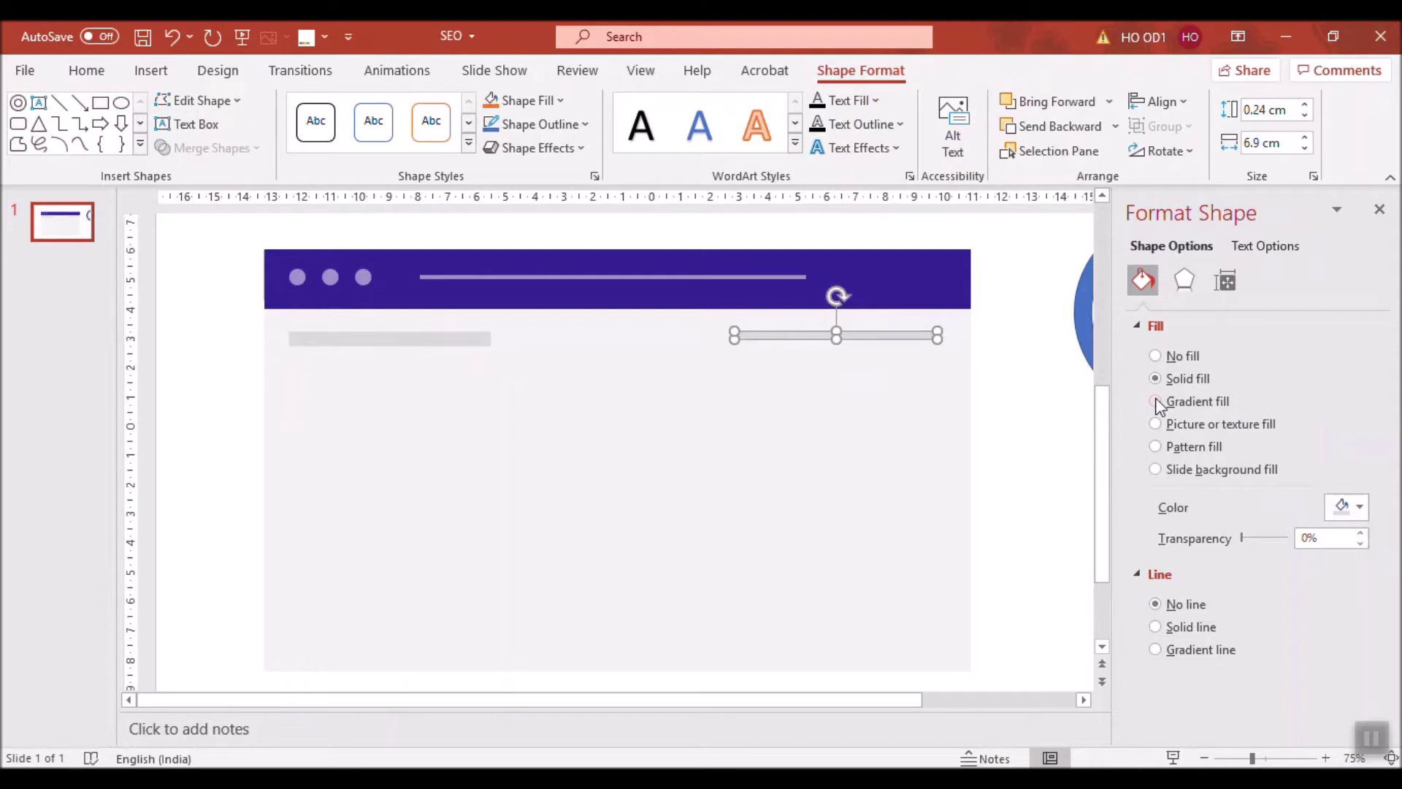
drag(911, 337, 915, 358)
click(1008, 363)
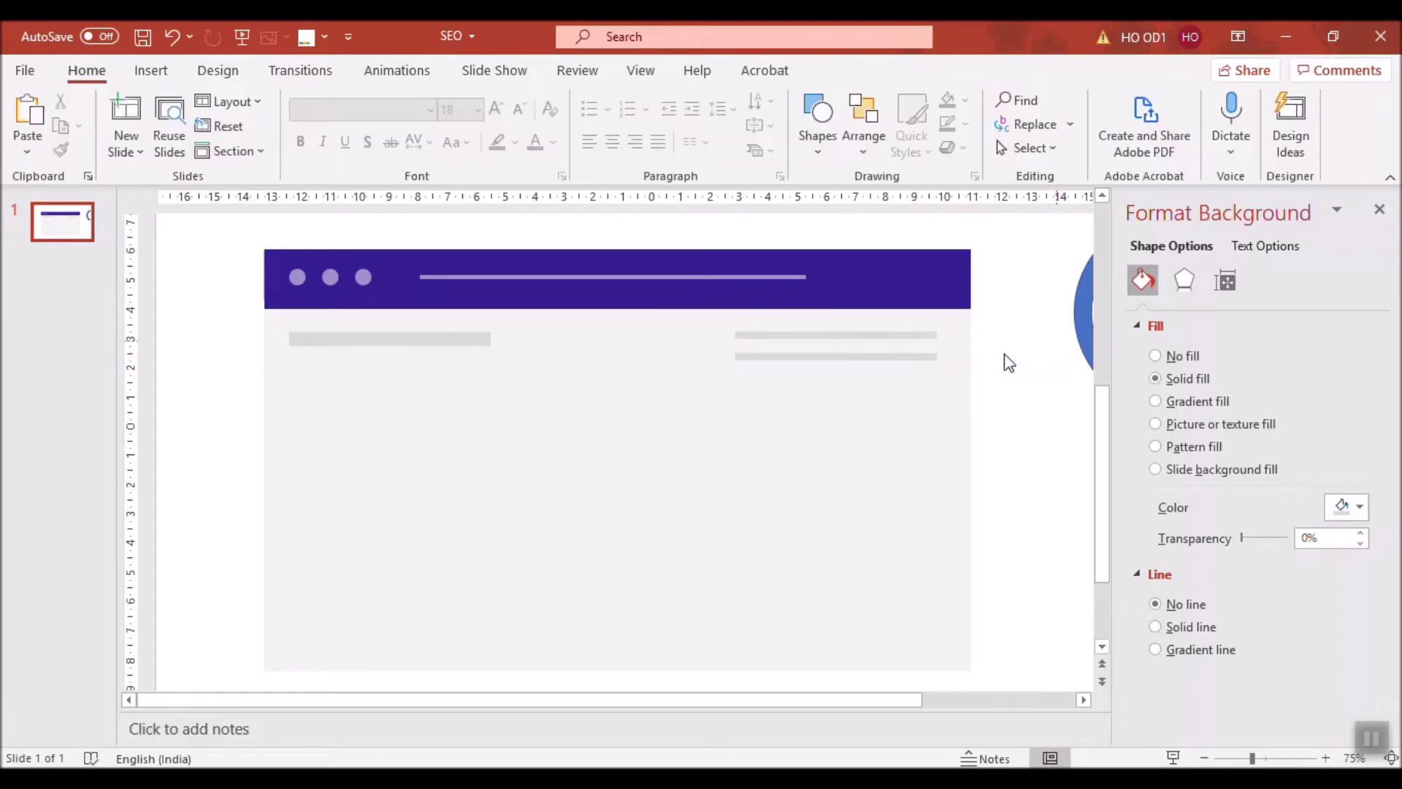
click(756, 376)
drag(757, 360, 734, 365)
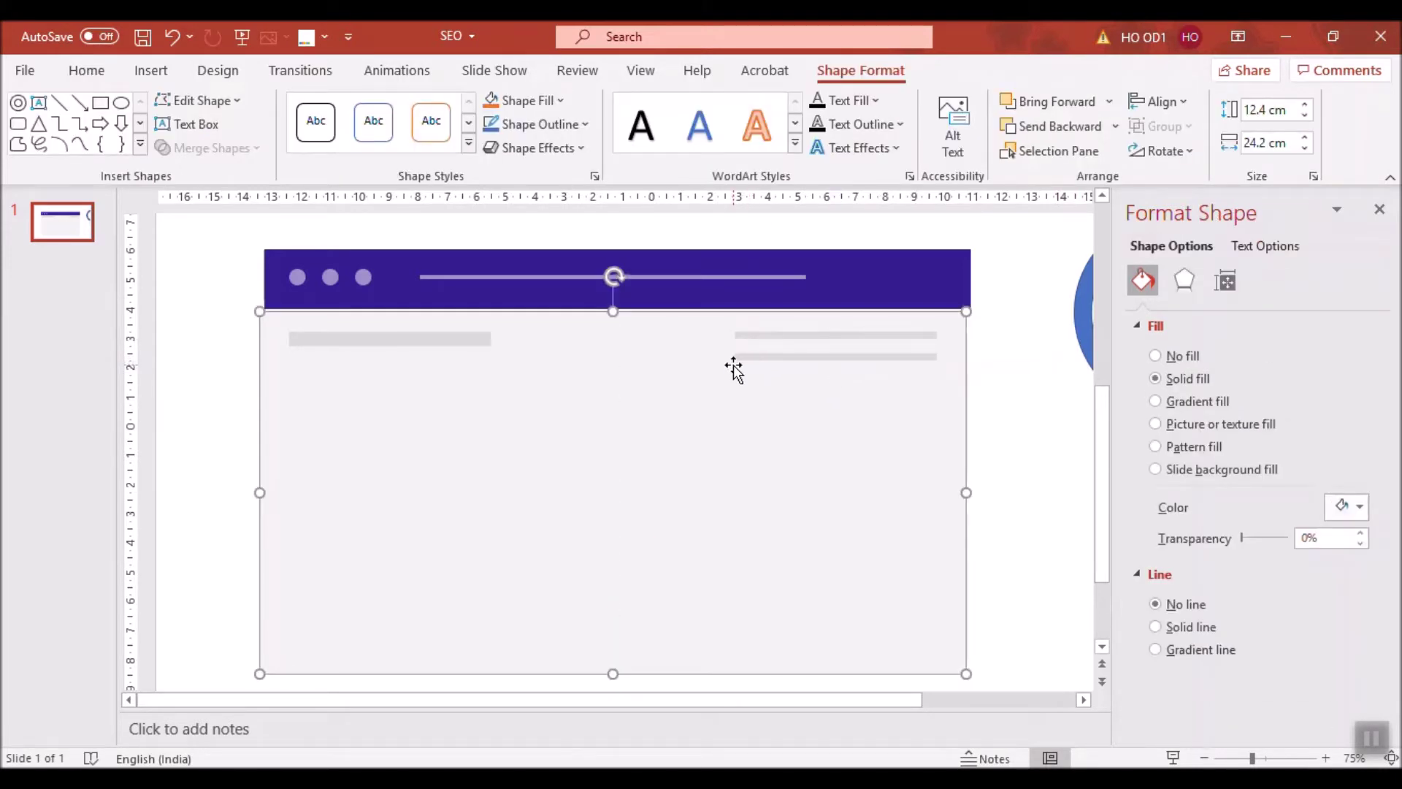
click(746, 357)
drag(778, 358, 841, 354)
click(1038, 374)
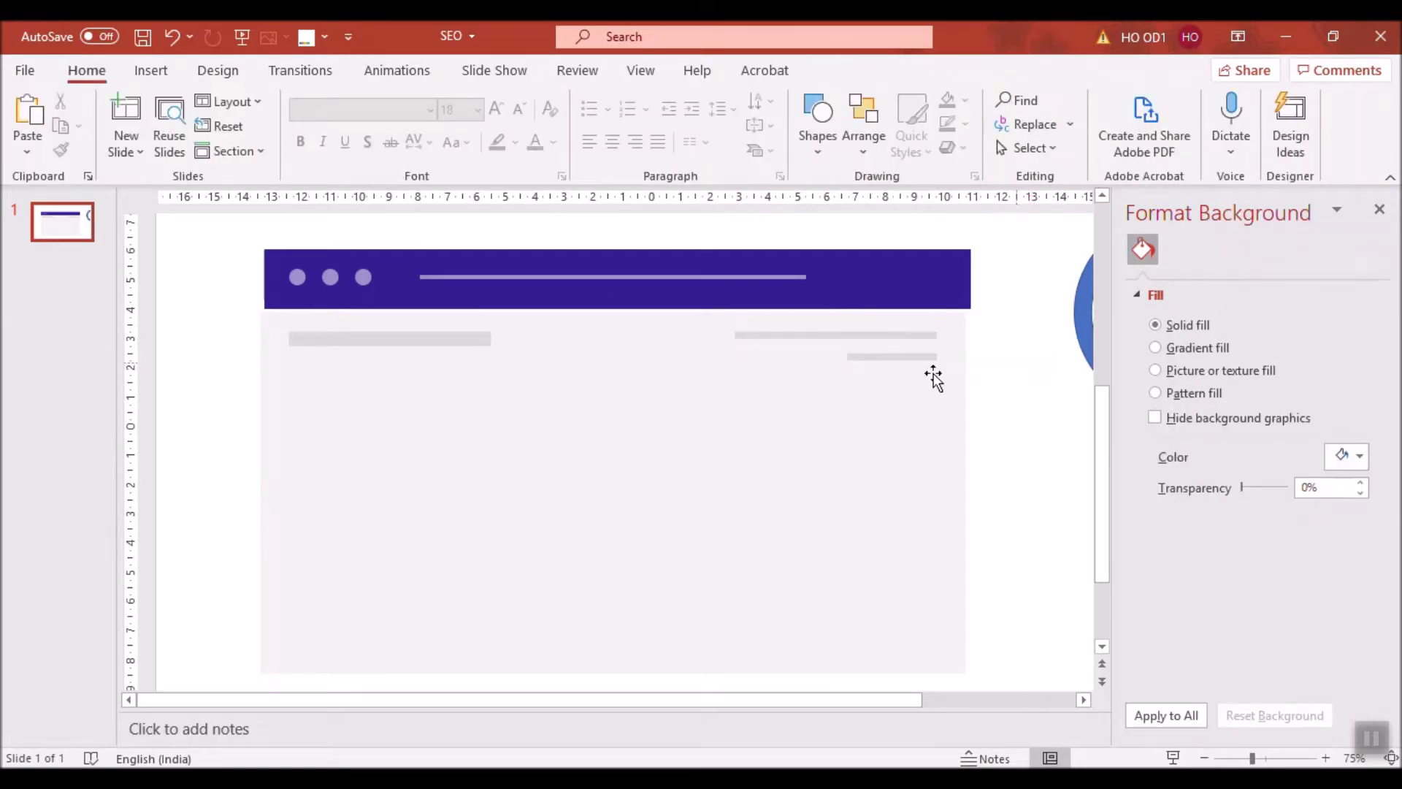
click(442, 337)
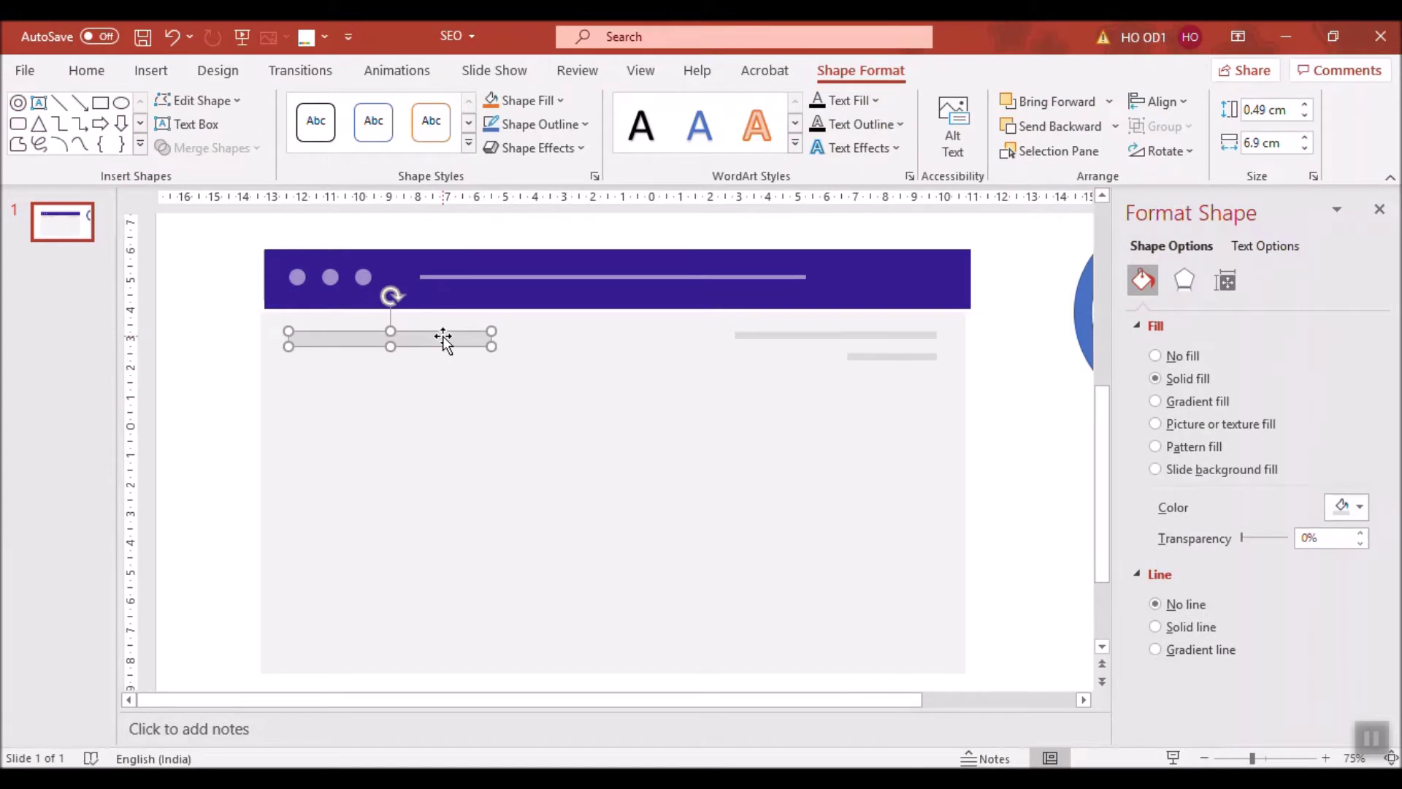
Shorten the top-left bar and copy it down into a tall grey block at the left.
drag(491, 347, 388, 343)
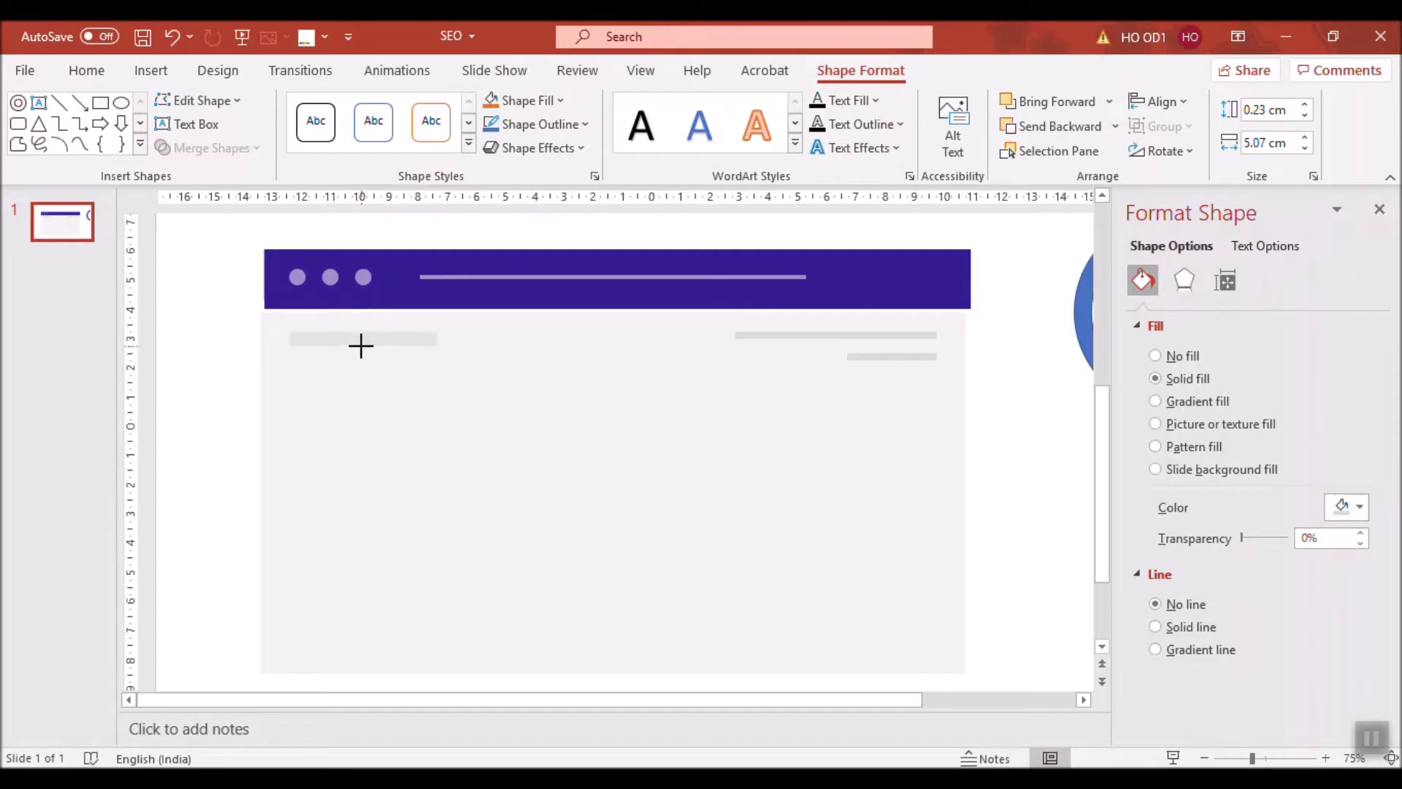
mouse_move(413, 347)
mouse_down()
mouse_move(421, 427)
mouse_move(420, 385)
mouse_move(523, 398)
mouse_move(541, 409)
mouse_move(519, 428)
mouse_up()
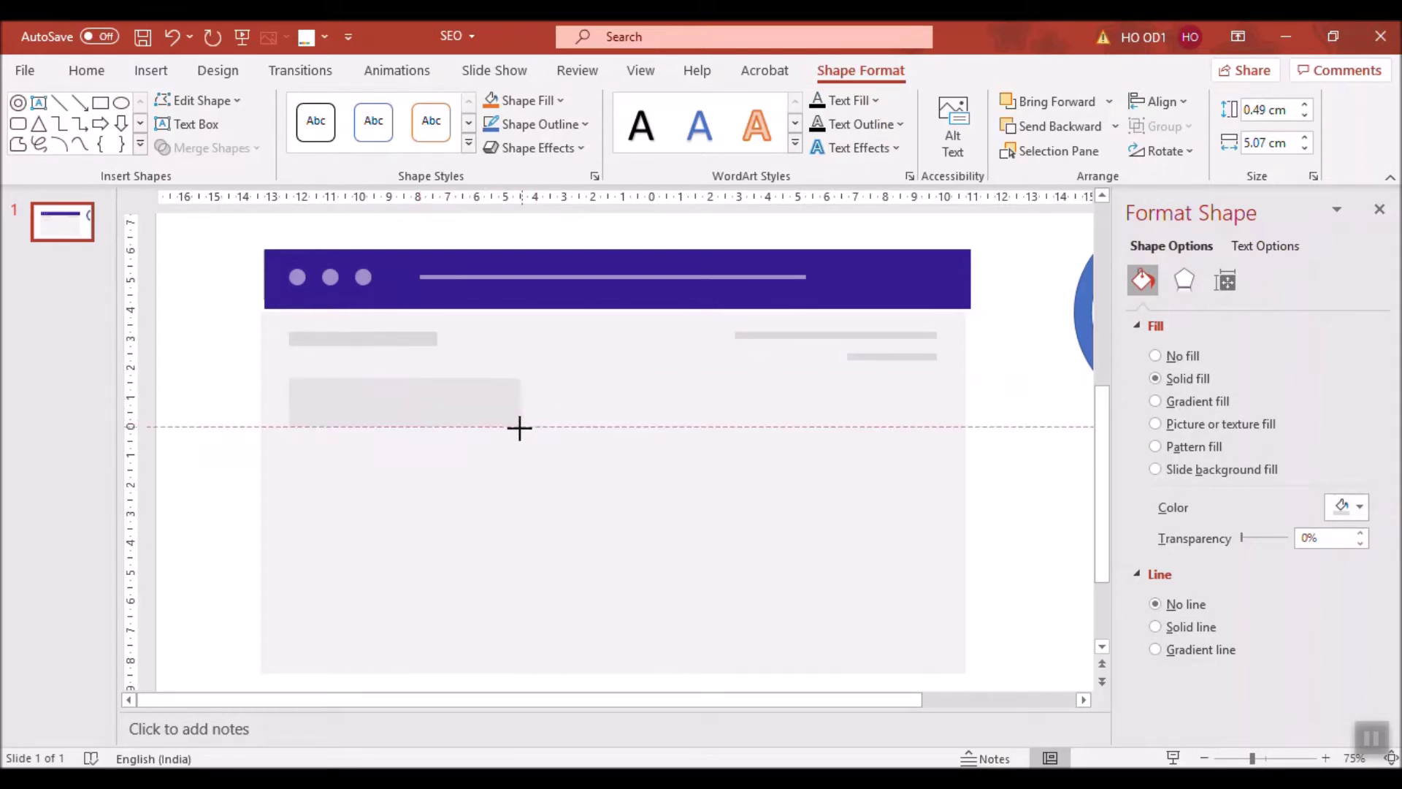
drag(406, 427, 411, 640)
click(471, 657)
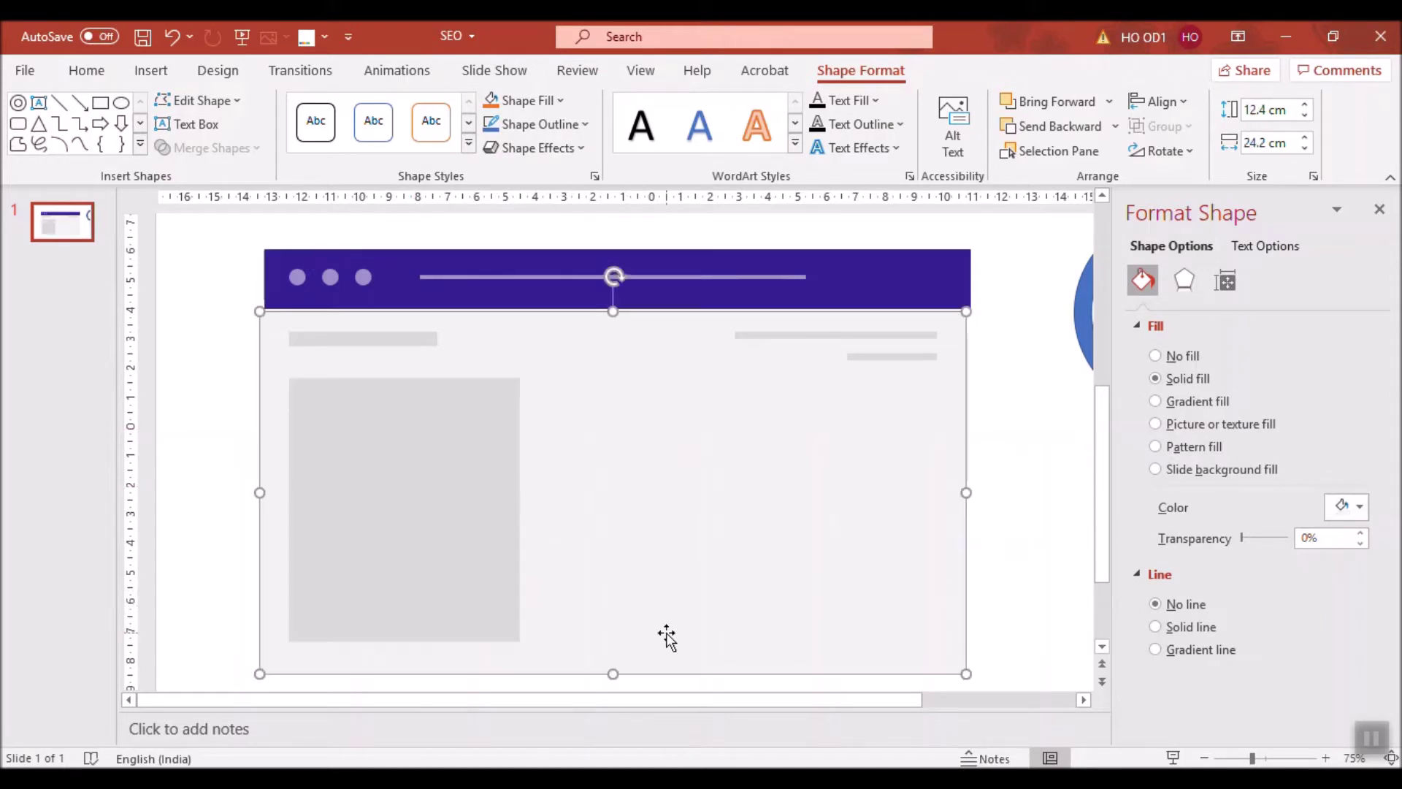
click(504, 619)
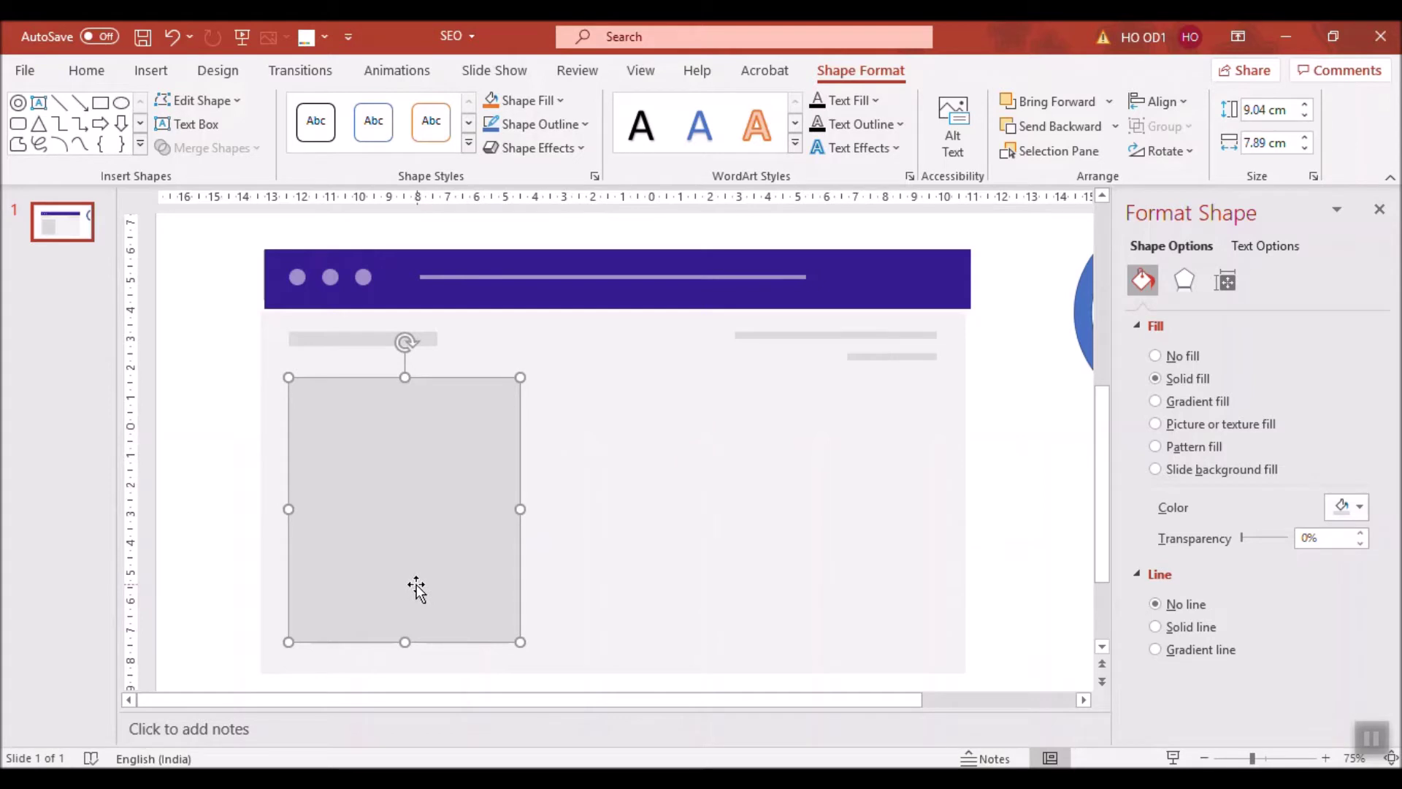
Copy the tall block against the right margin and shrink a centred middle copy into a thin bar.
drag(448, 584, 820, 571)
drag(667, 530, 840, 490)
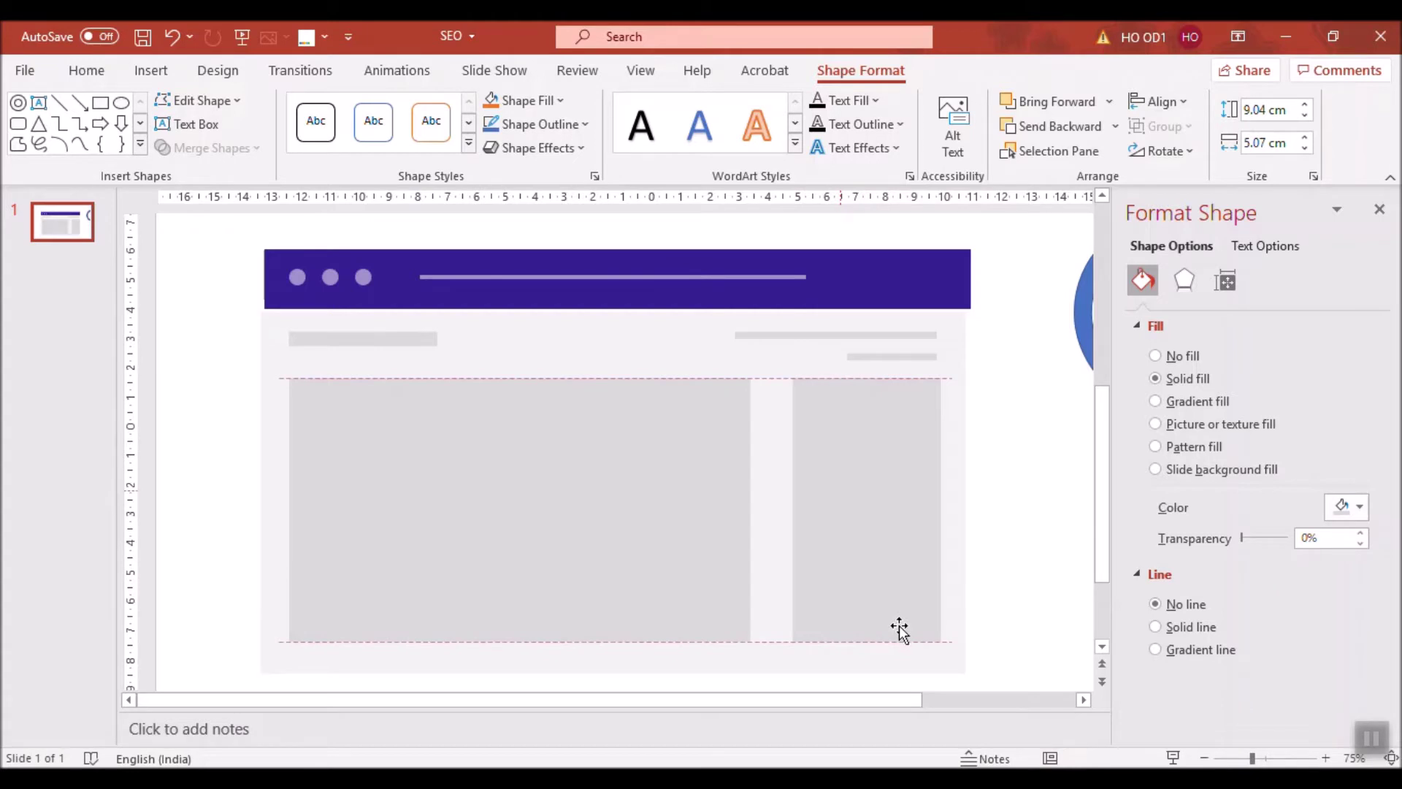
drag(899, 629, 873, 645)
click(654, 510)
drag(654, 509, 665, 514)
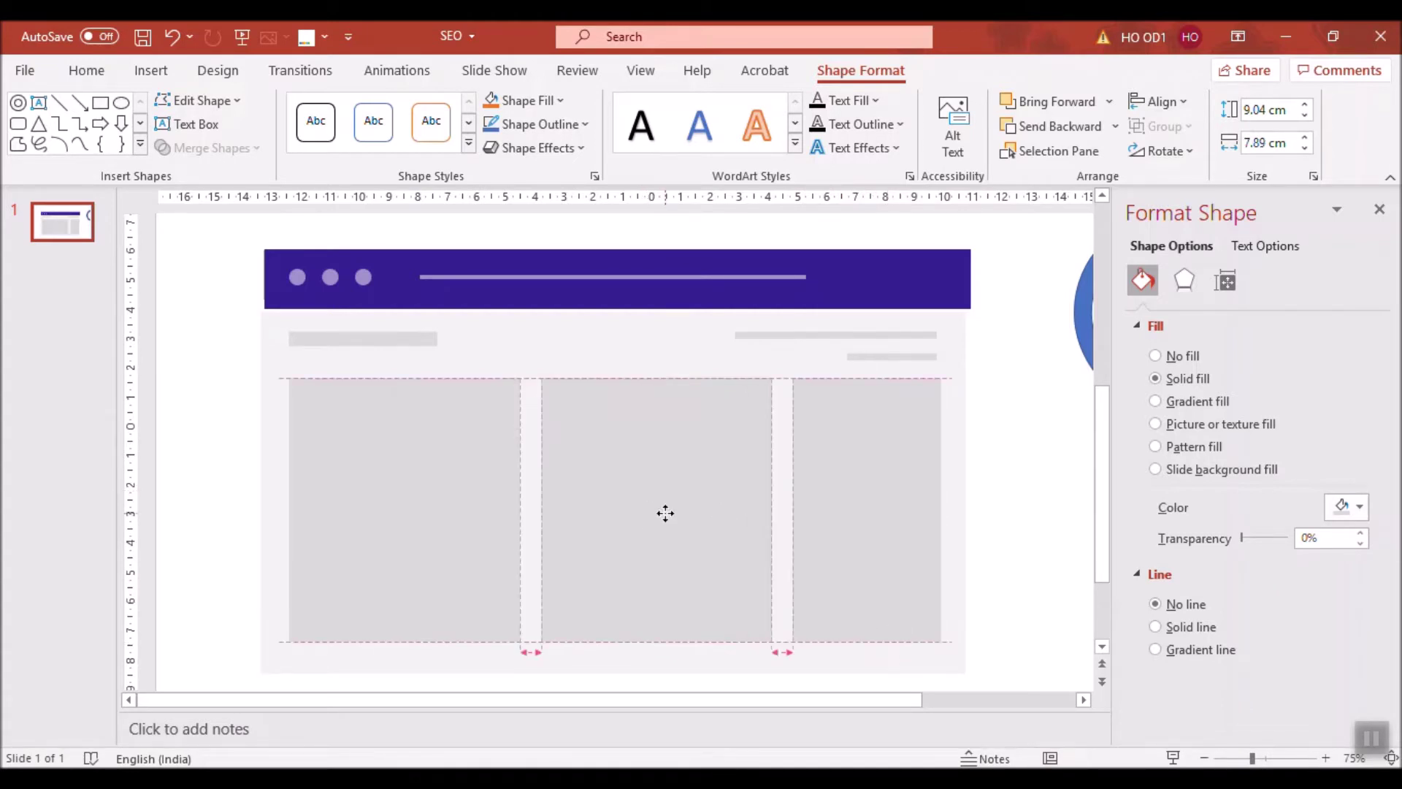
drag(656, 642, 685, 391)
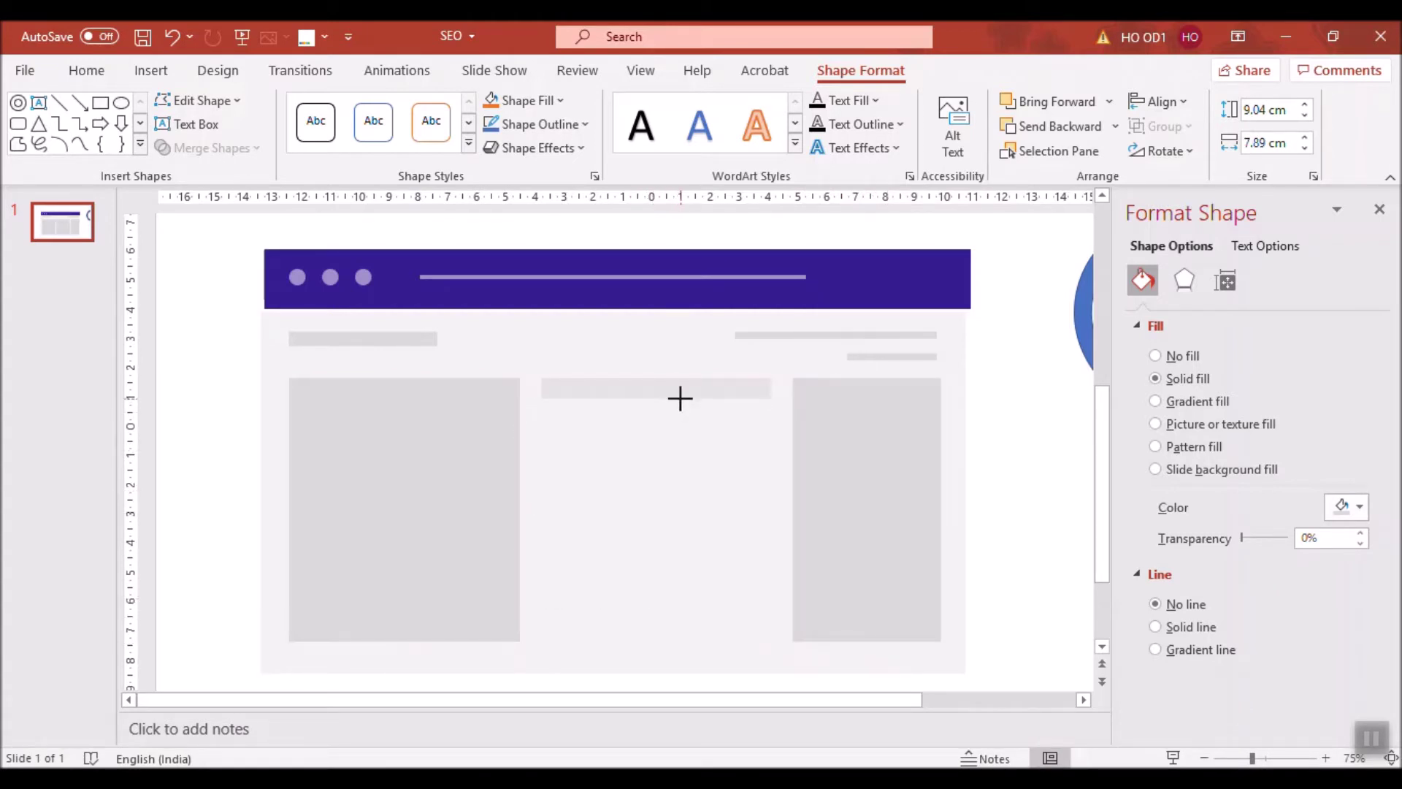
Ctrl-drag a copy of the thin grey bar to sit just below the original.
ctrl+scroll(687, 388, up, 5)
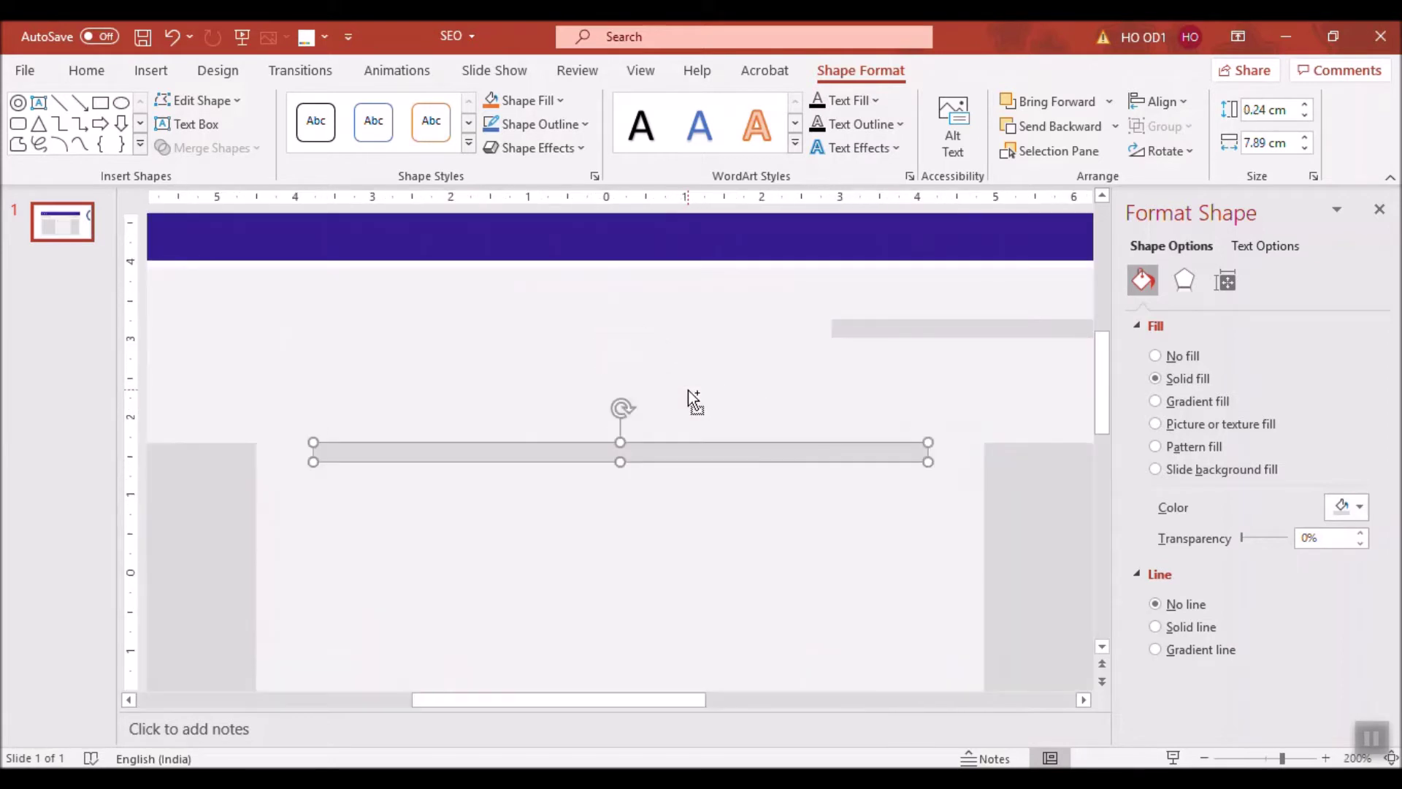
scroll(713, 476, down, 2)
mouse_move(764, 352)
ctrl+mouse_down()
mouse_move(752, 427)
mouse_move(759, 410)
mouse_move(866, 541)
ctrl+mouse_up()
shift+click(789, 355)
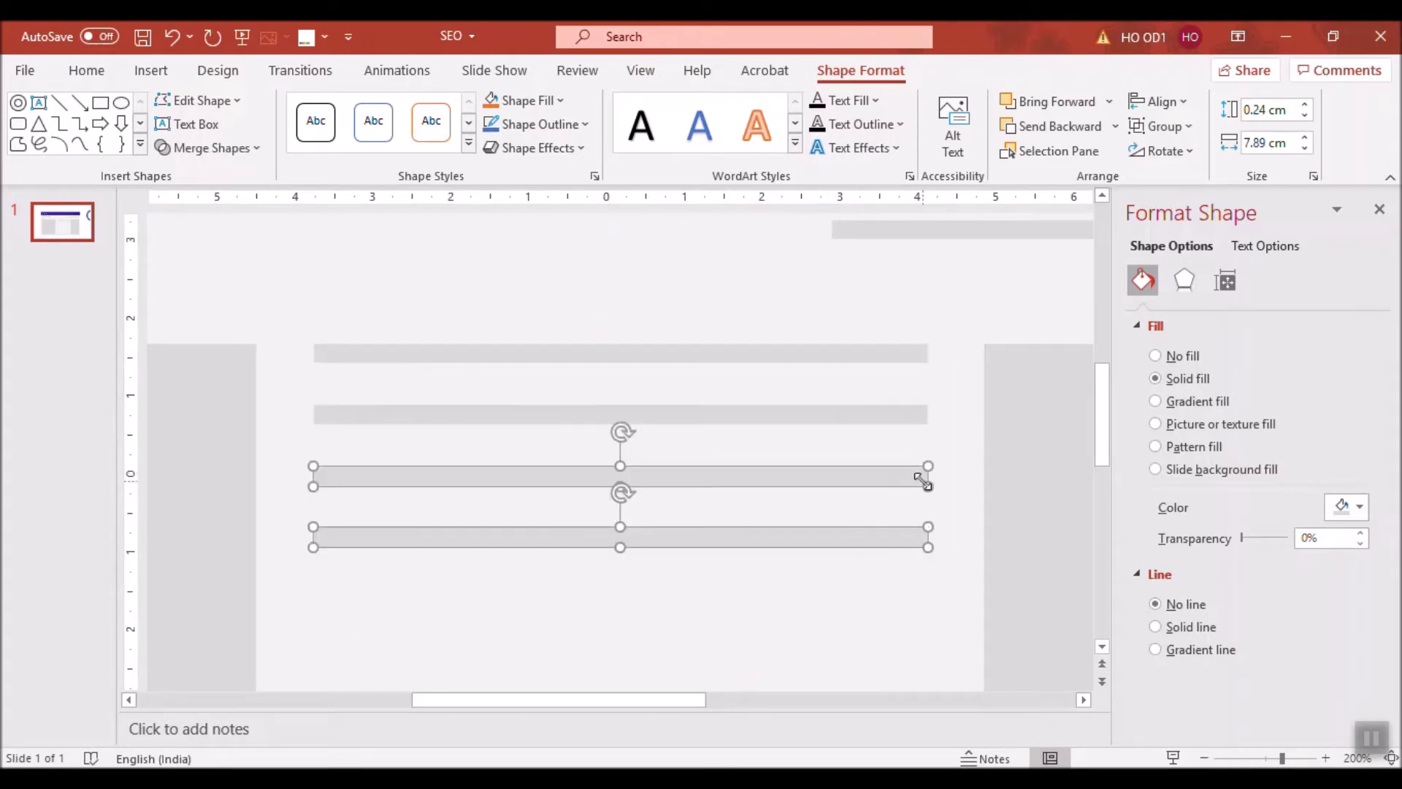
click(944, 476)
Shorten the third bar, then copy the pair downward to make six text lines.
click(922, 484)
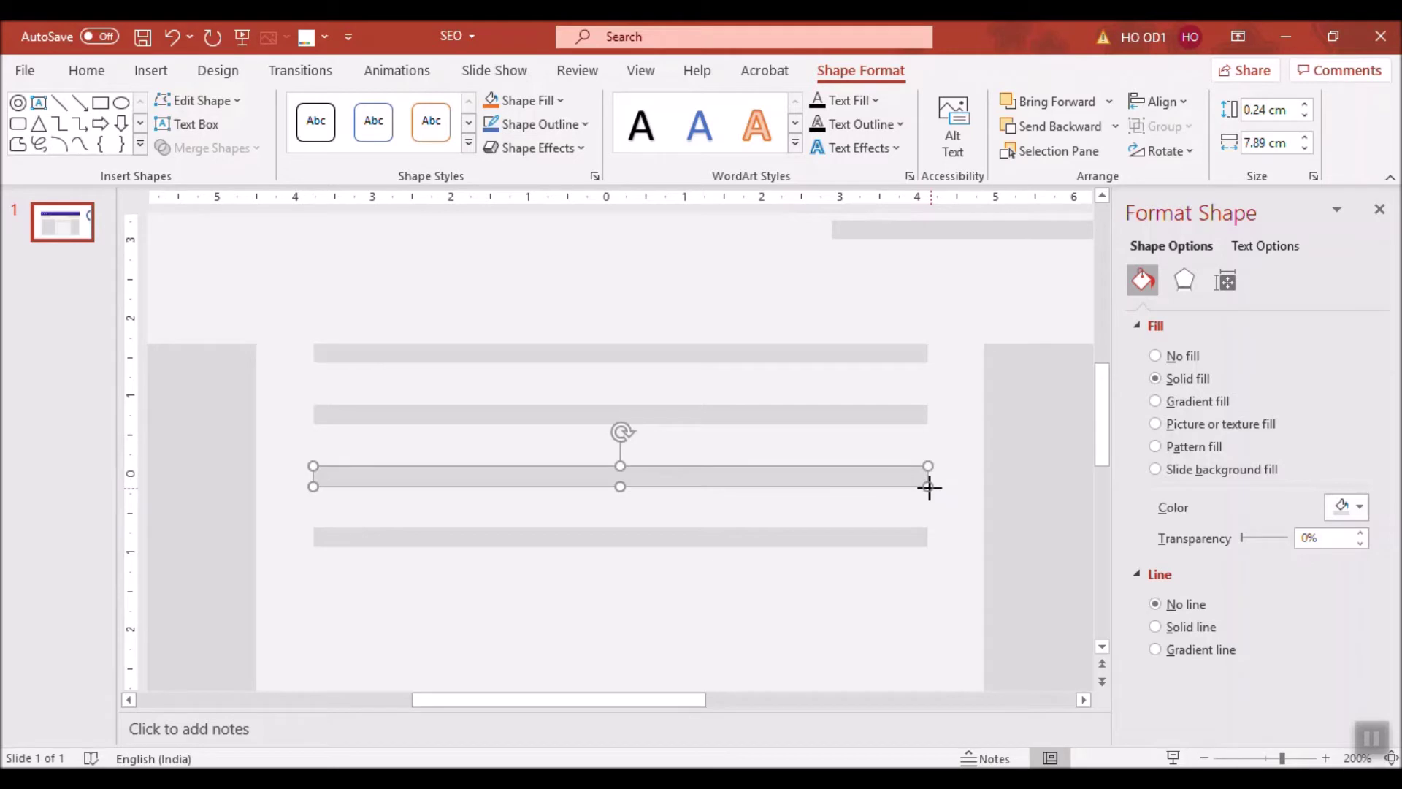
drag(928, 487, 726, 487)
scroll(721, 490, down, 1)
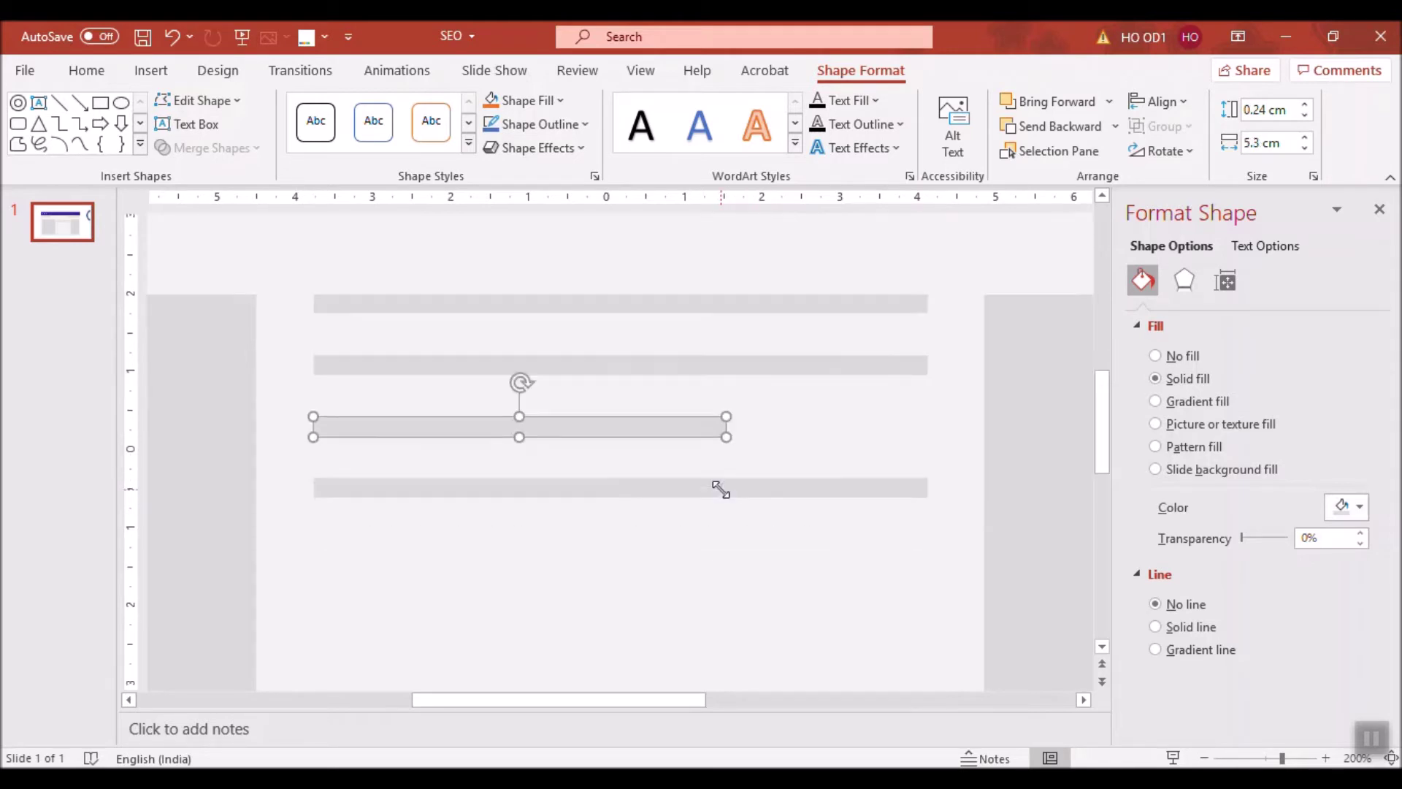
scroll(730, 438, down, 3)
shift+click(747, 392)
drag(753, 395, 744, 523)
scroll(743, 524, down, 5)
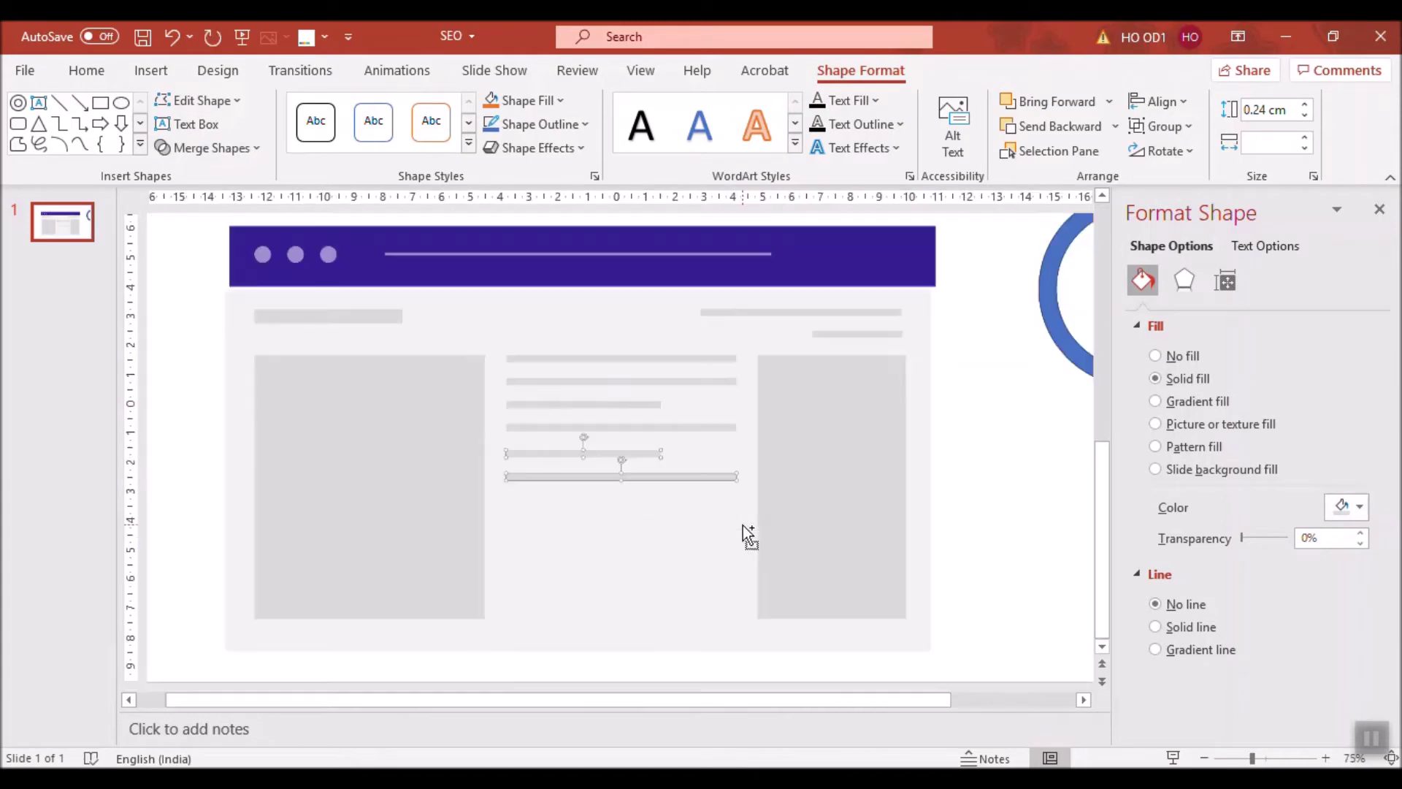
Copy the lowest thin bar into a 3.87 cm-tall grey block under the middle lines.
click(488, 492)
click(867, 469)
mouse_move(867, 470)
mouse_down()
mouse_move(763, 548)
mouse_move(613, 584)
mouse_up()
key(ctrl+z)
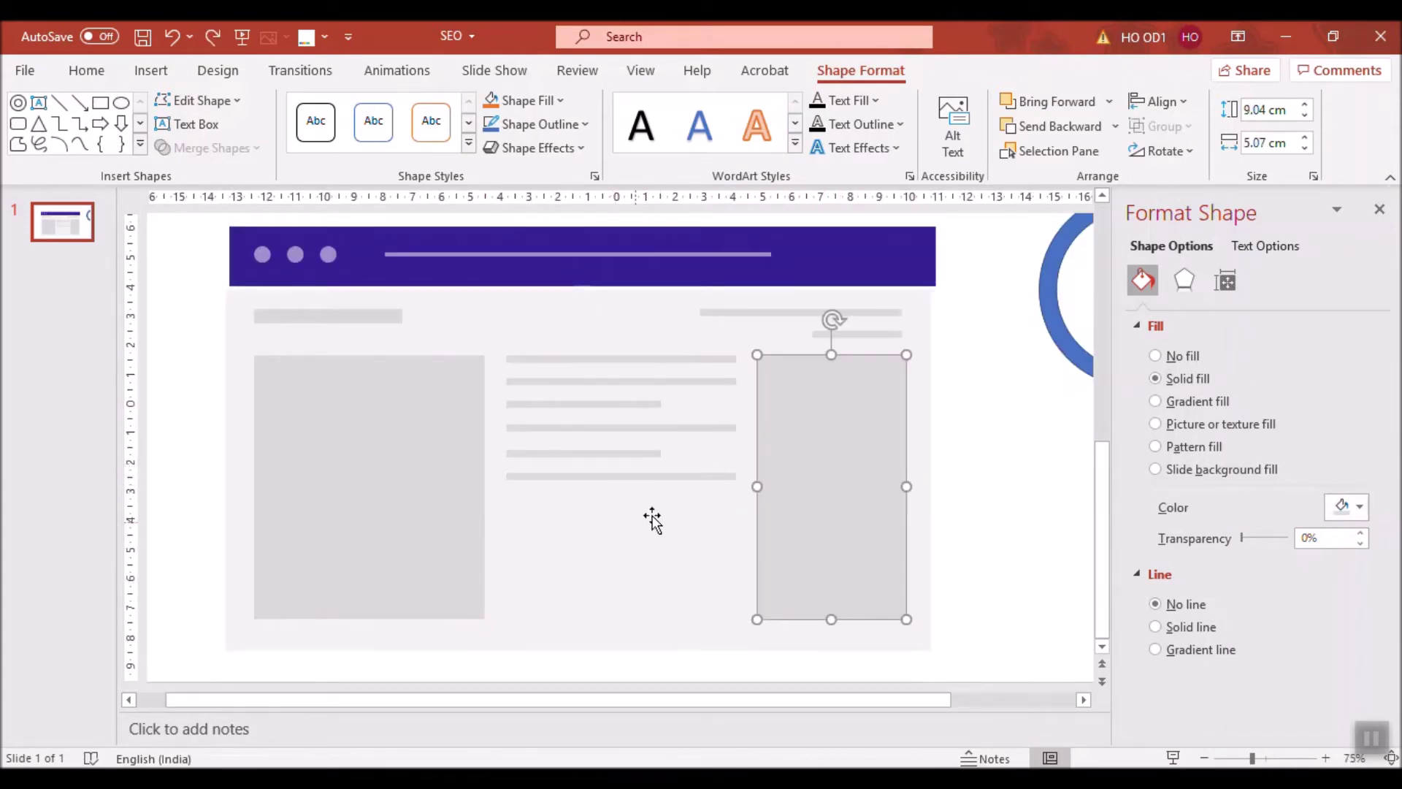
click(676, 488)
click(681, 476)
drag(666, 478, 652, 511)
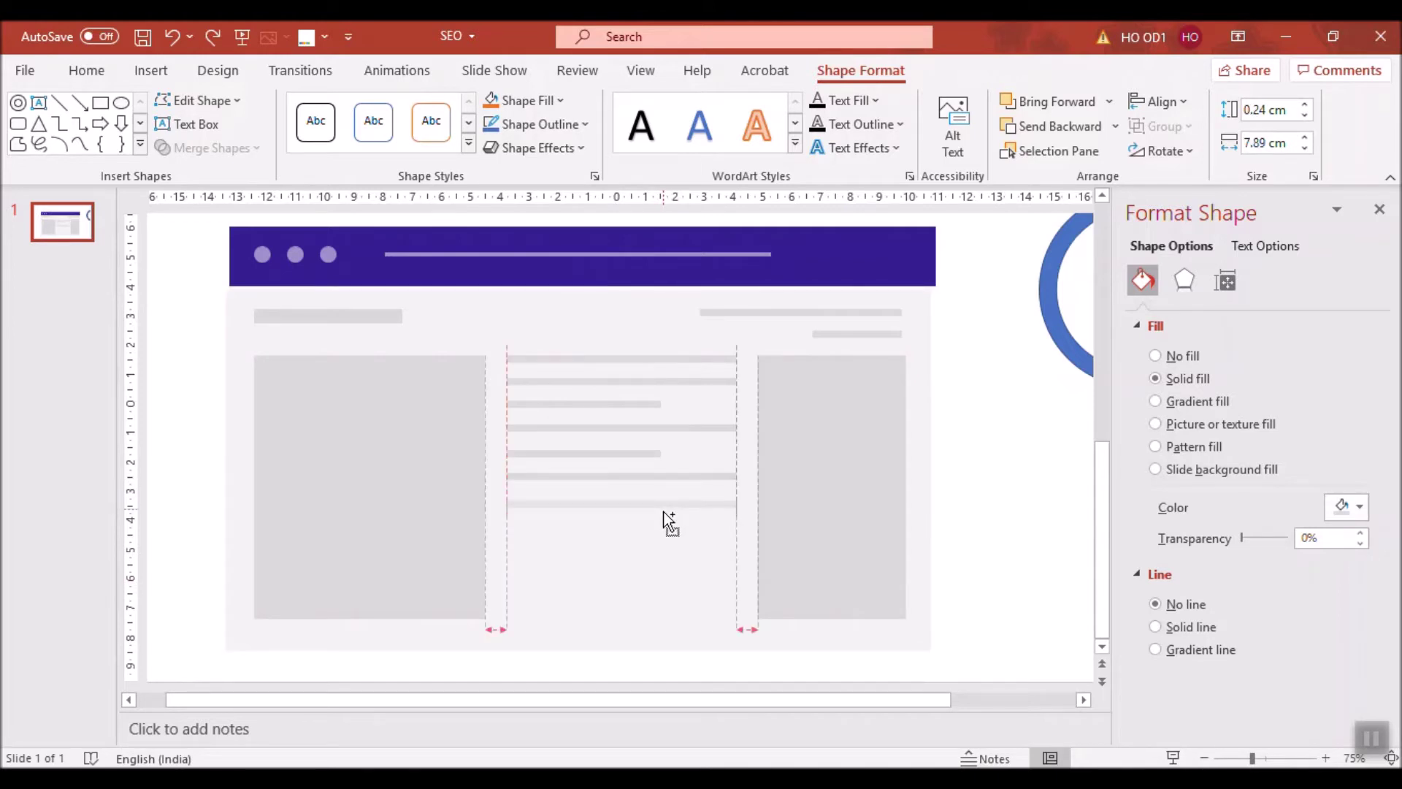
drag(656, 501, 620, 617)
key(ctrl+z)
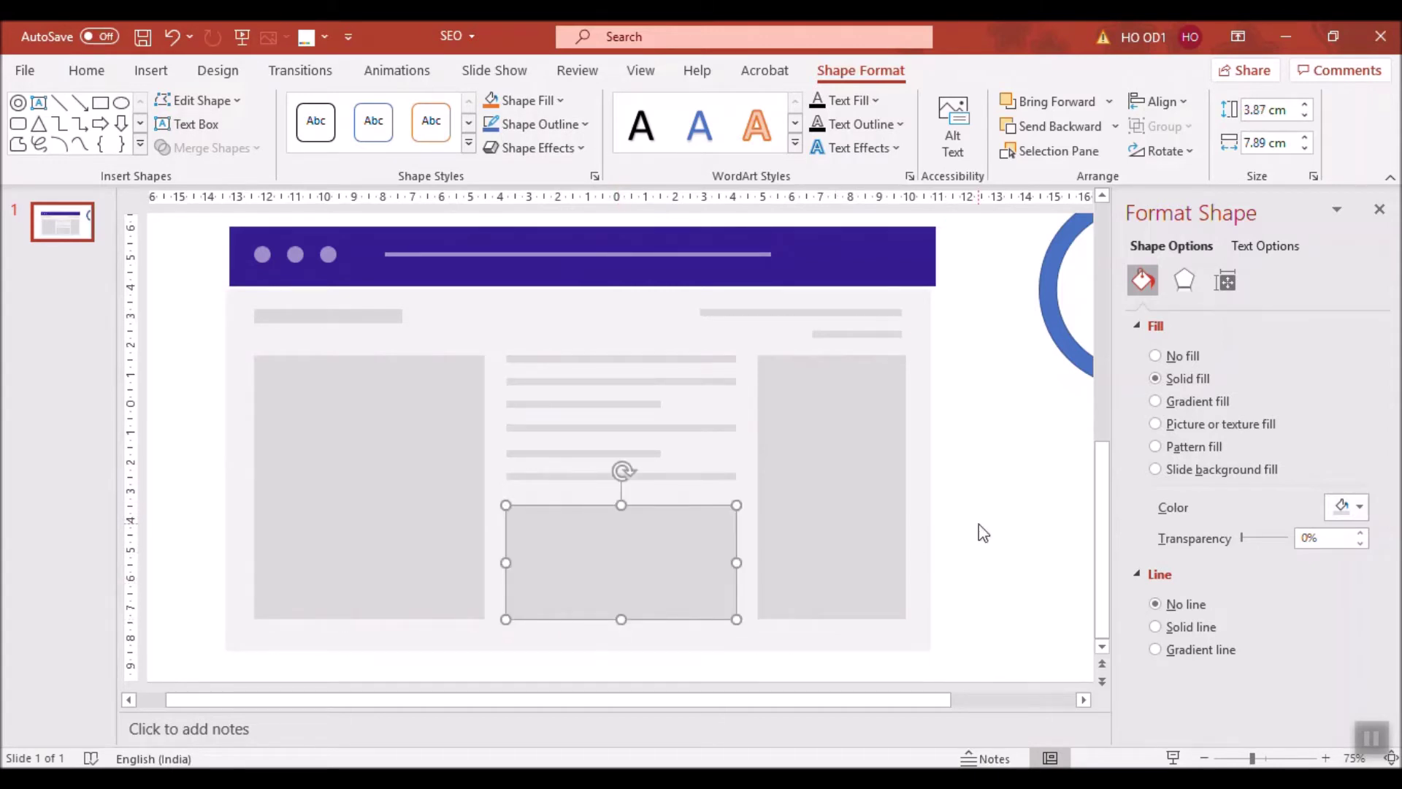
Zoom out and marquee-select all the mockup shapes to review the three-column layout.
click(979, 523)
scroll(839, 543, down, 1)
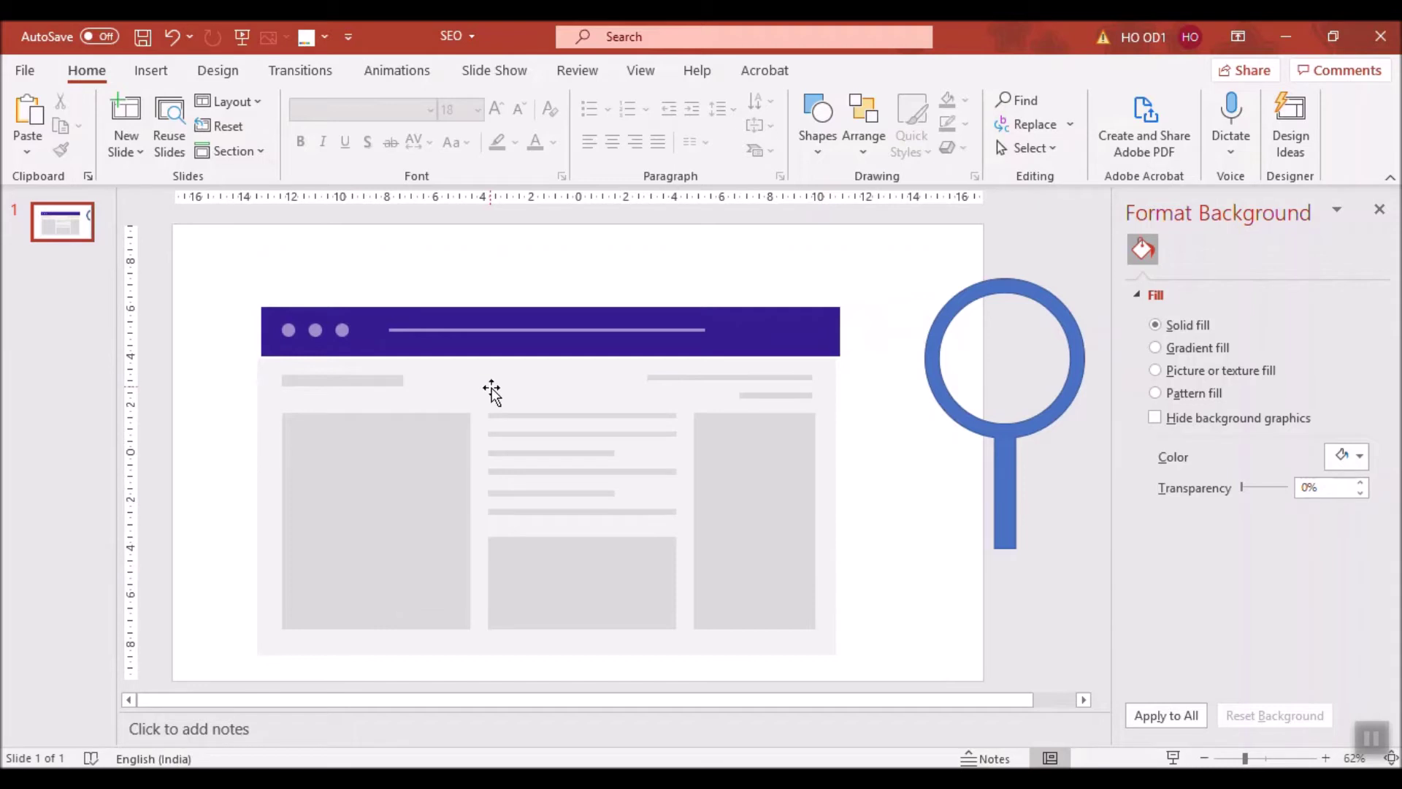
scroll(407, 301, down, 3)
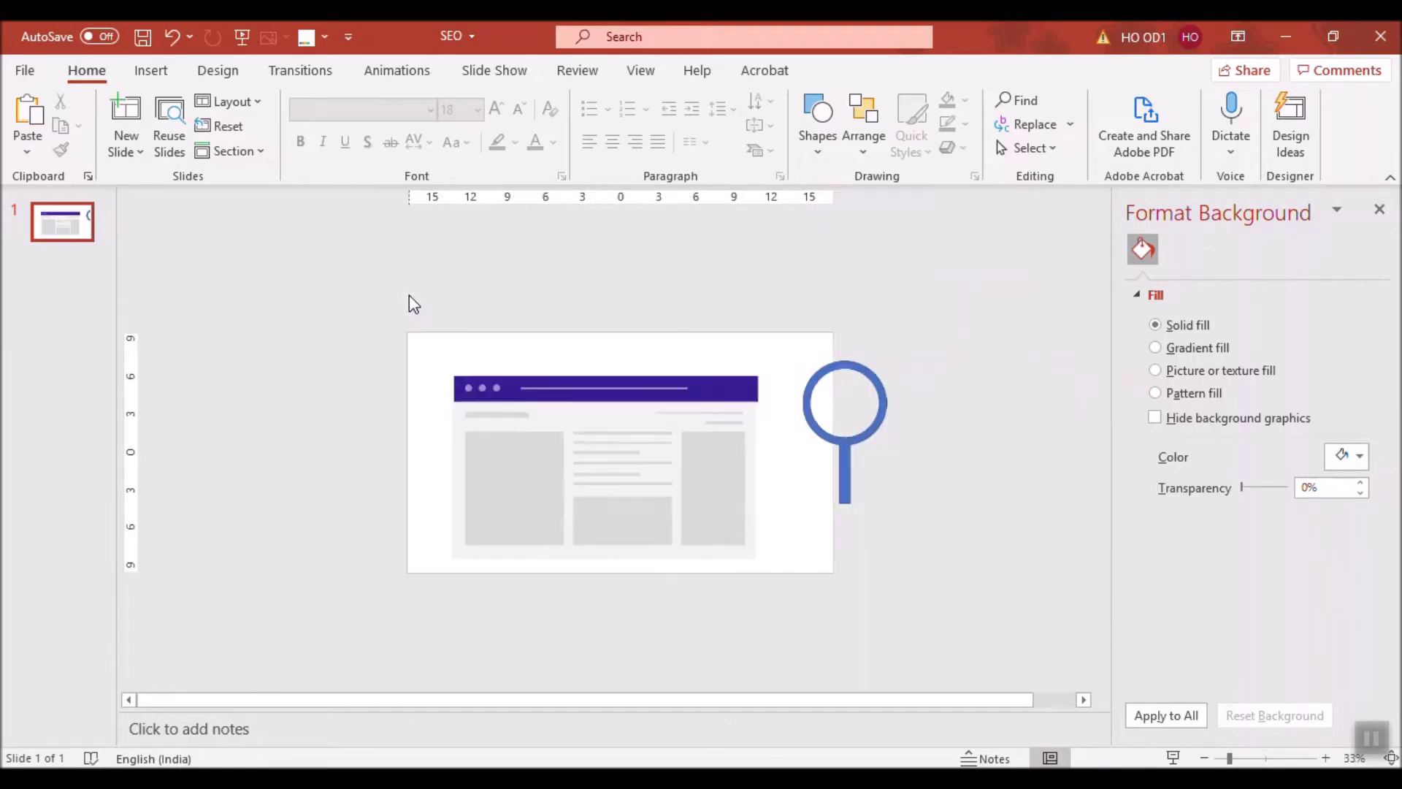
drag(404, 319, 824, 597)
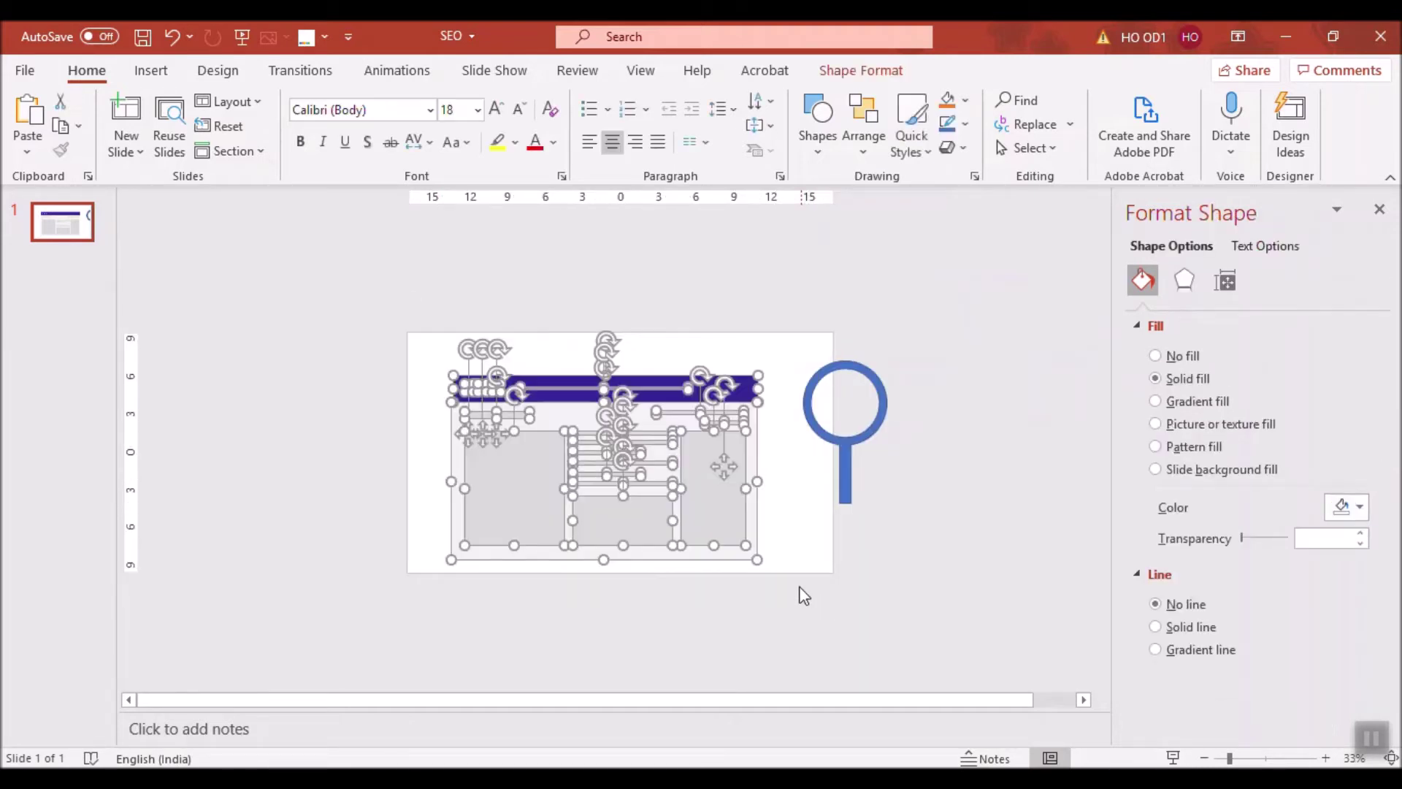
scroll(760, 523, up, 3)
click(861, 474)
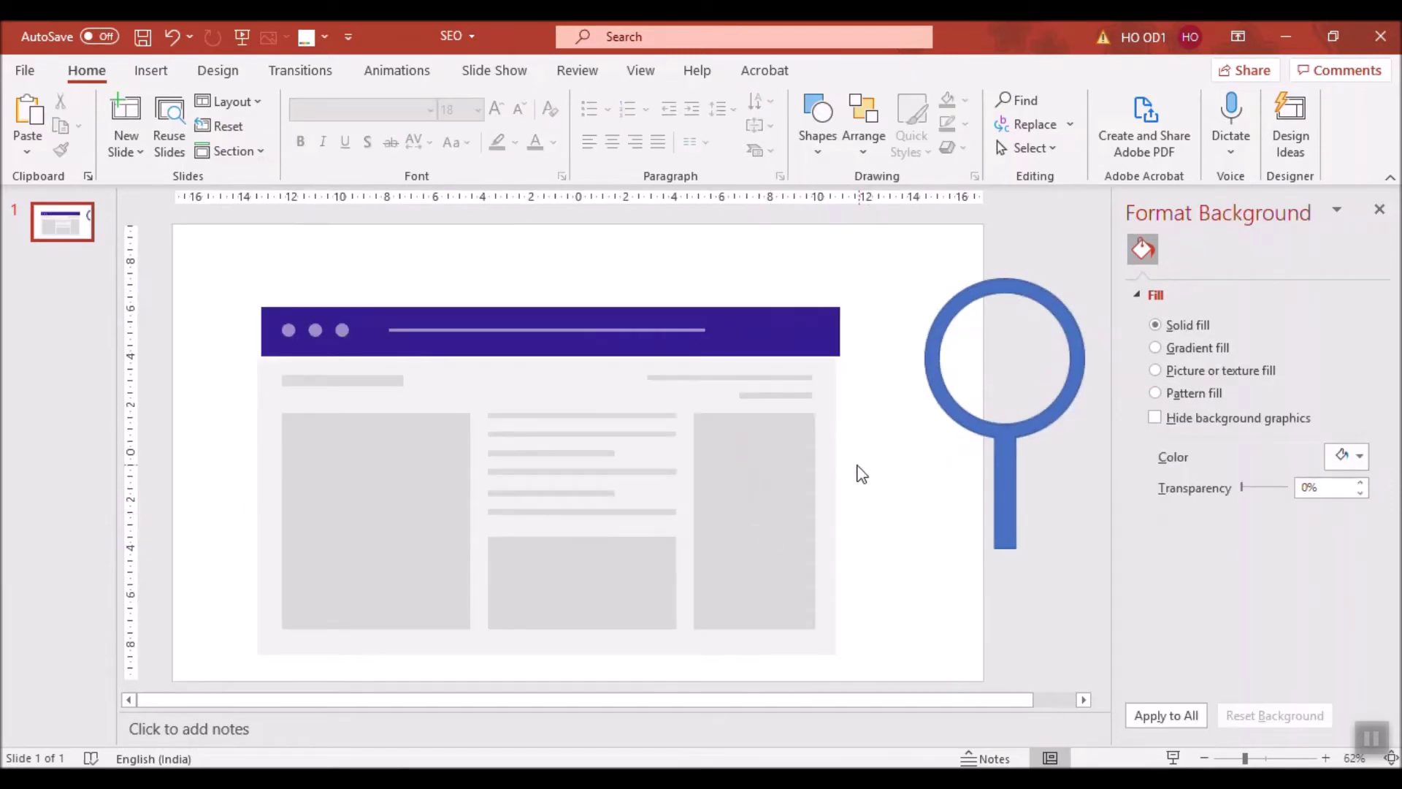
Centre the purple header bar horizontally with Align Center.
drag(237, 254, 923, 712)
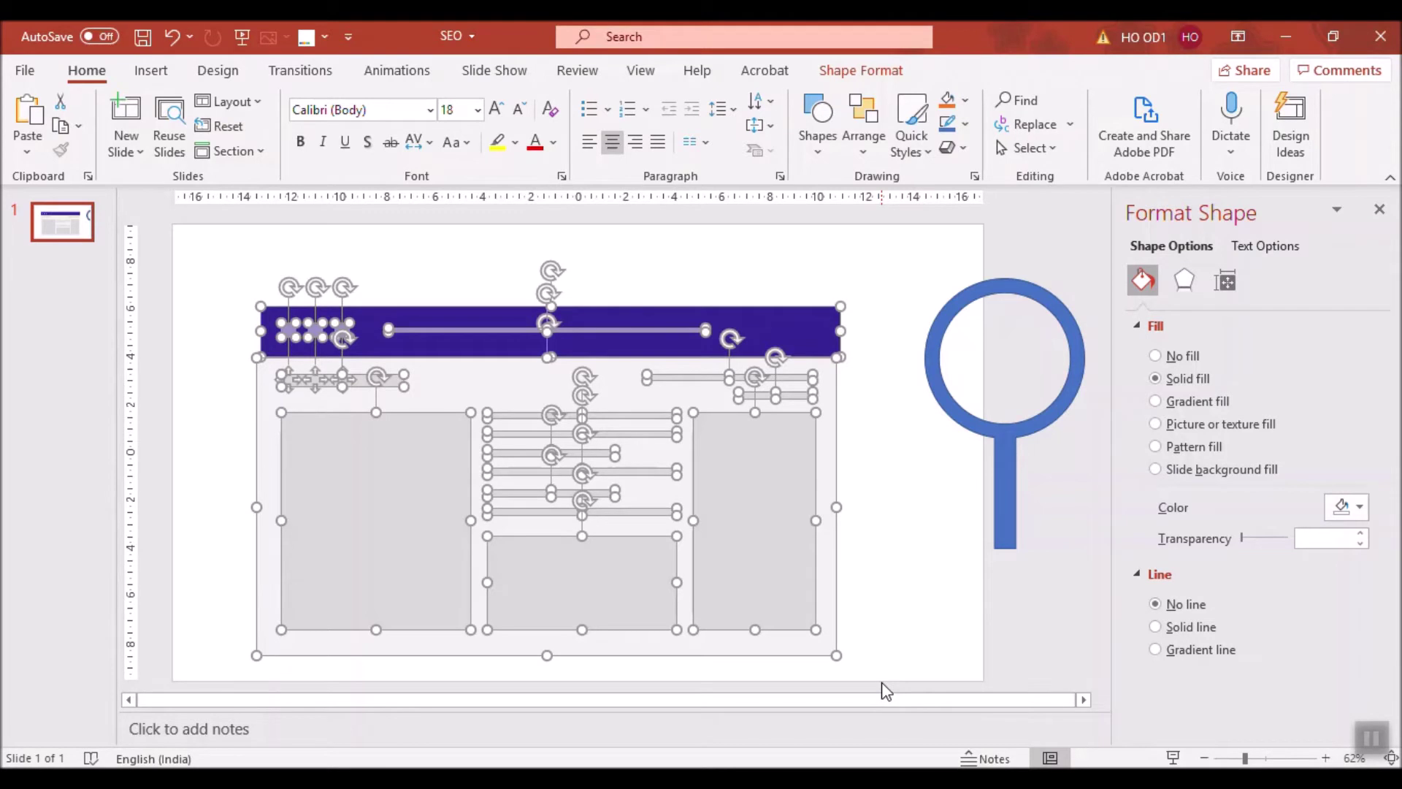
click(927, 550)
click(832, 313)
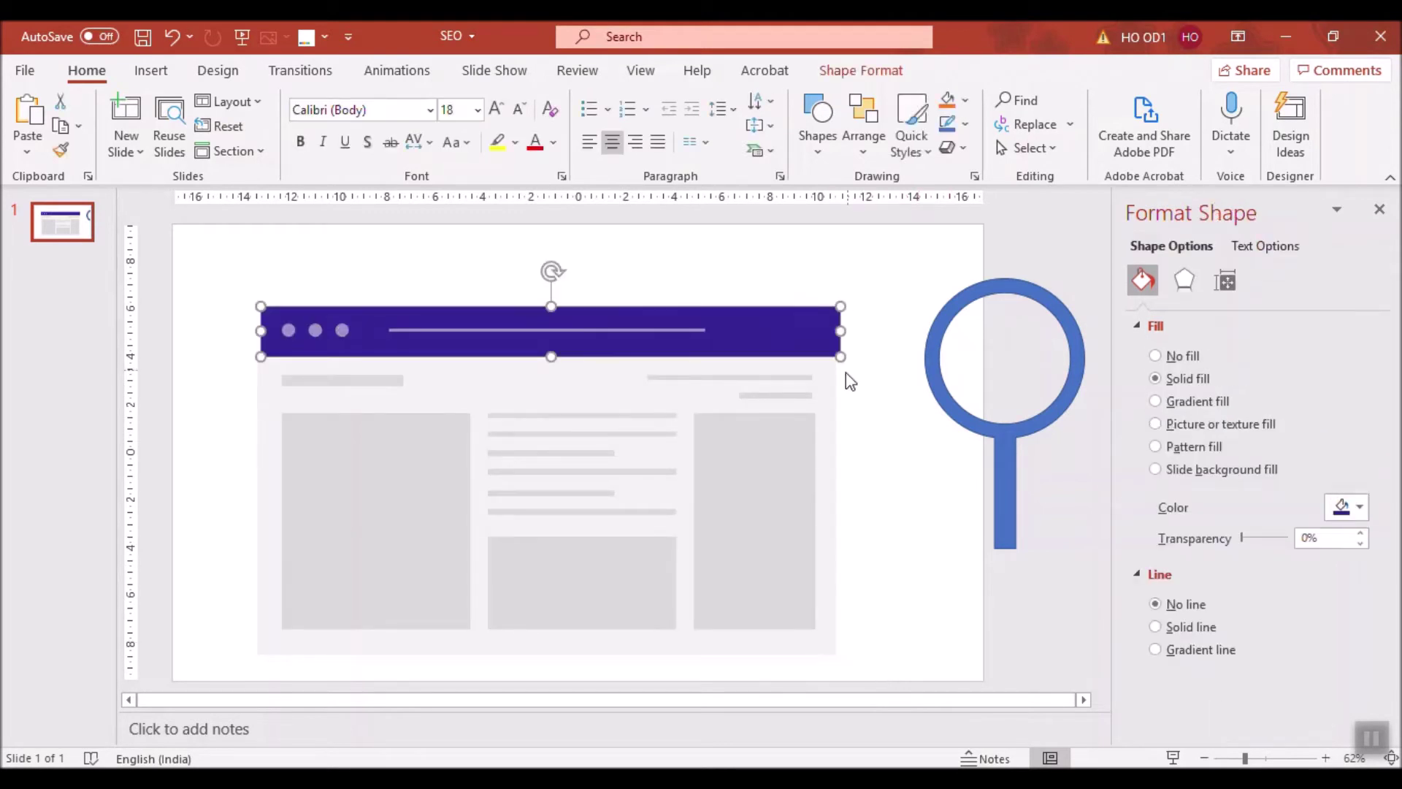
click(861, 70)
click(1159, 102)
click(1175, 162)
click(712, 298)
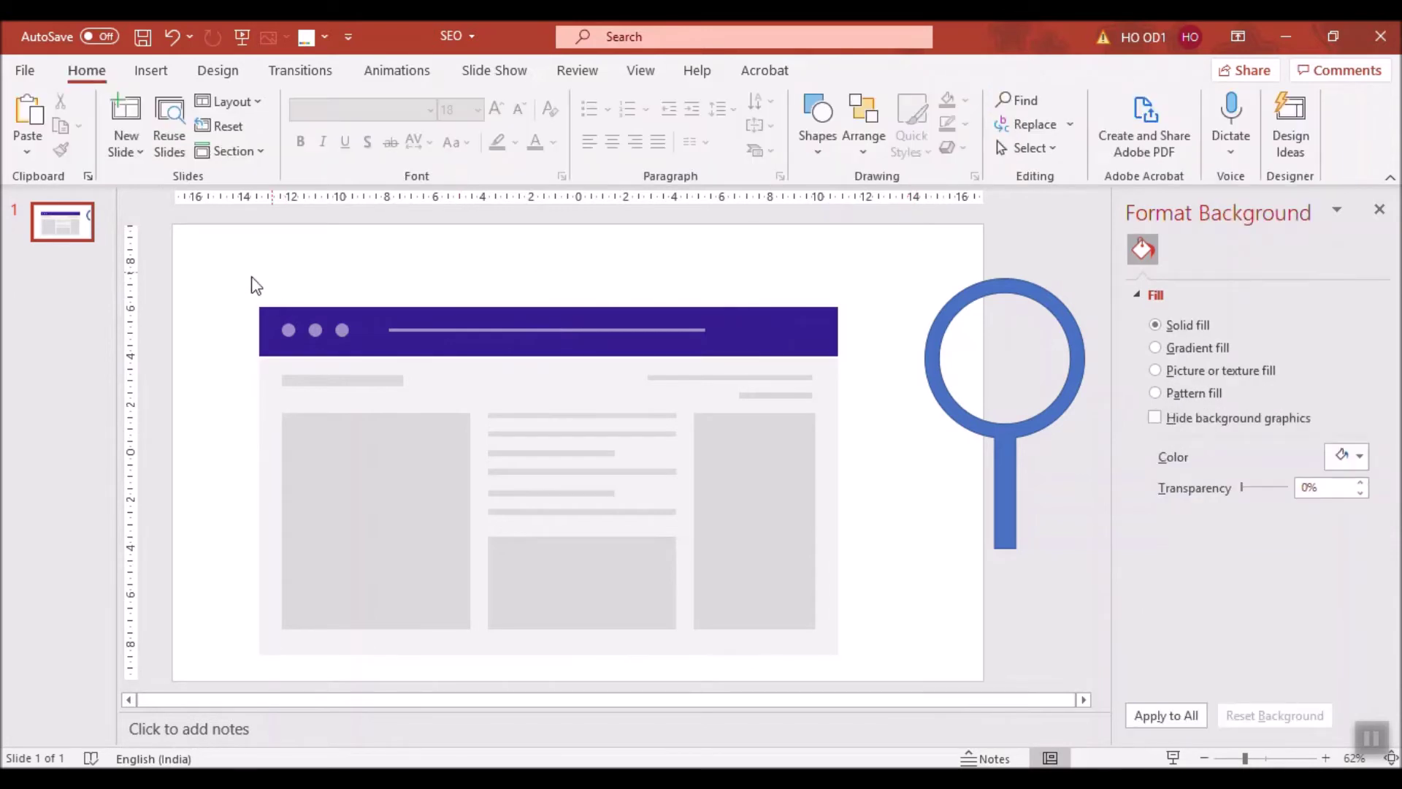
Group all mockup shapes into one 14.56 × 24.2 cm object and shift it higher.
drag(228, 272, 871, 699)
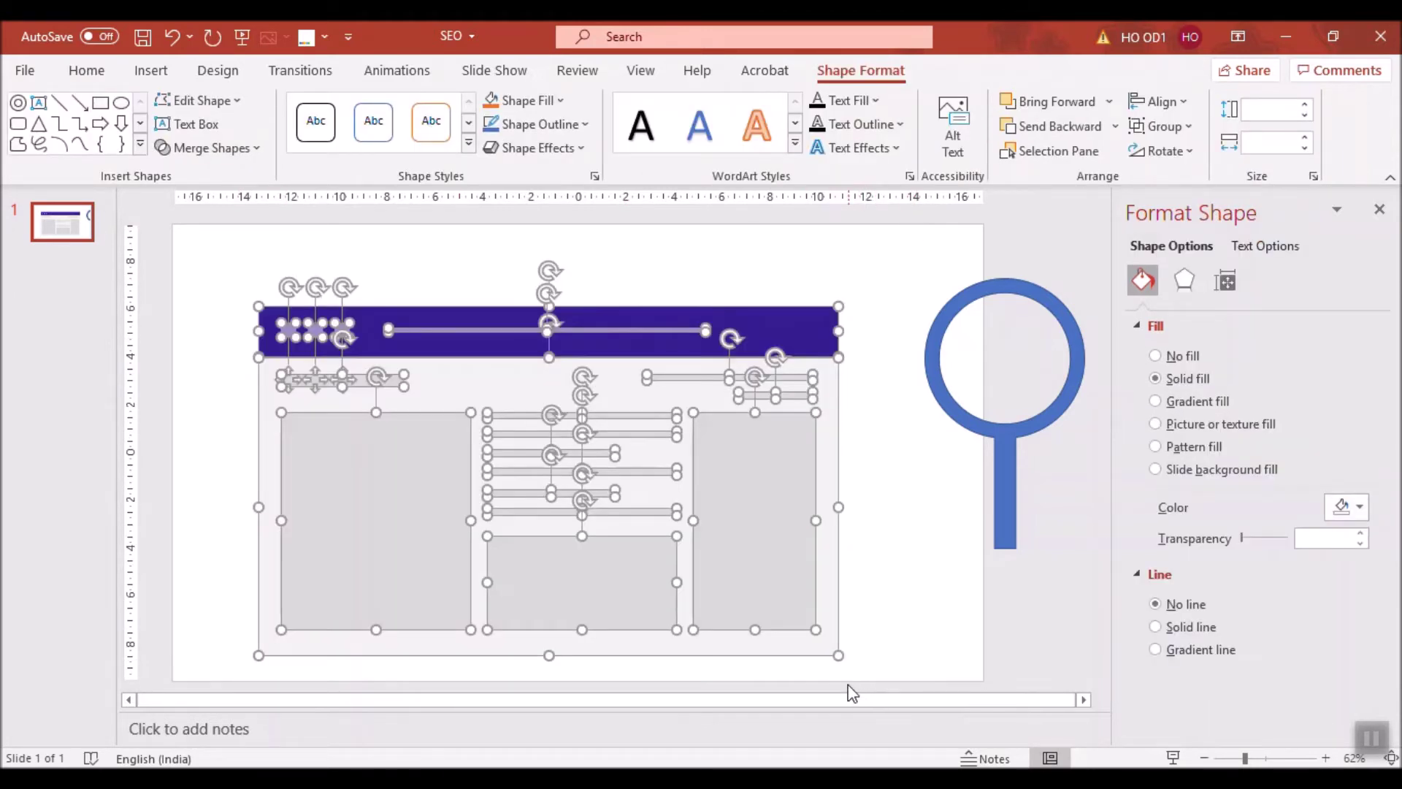
key(ctrl+g)
click(876, 576)
mouse_move(797, 457)
mouse_down()
mouse_move(808, 379)
mouse_move(809, 399)
mouse_up()
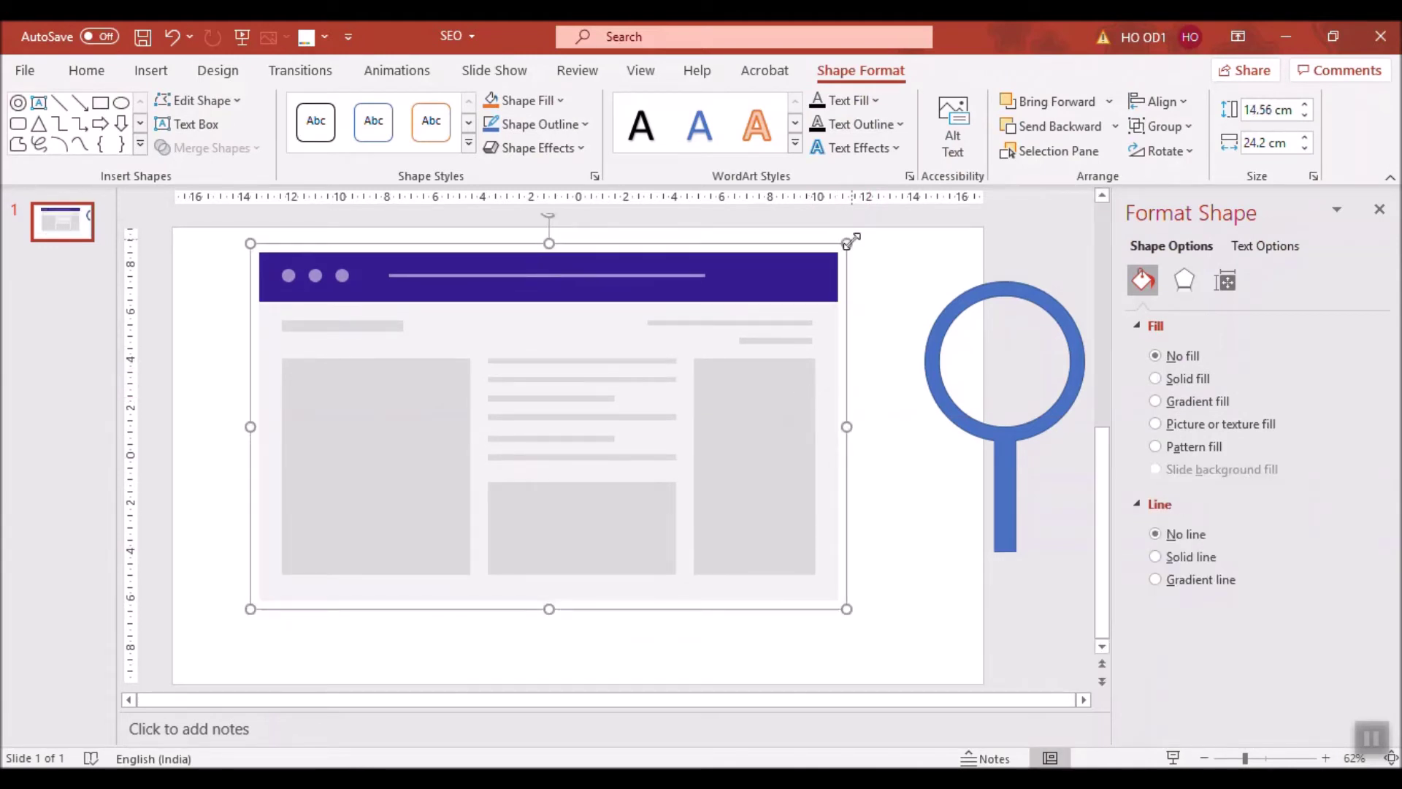
drag(830, 248, 829, 274)
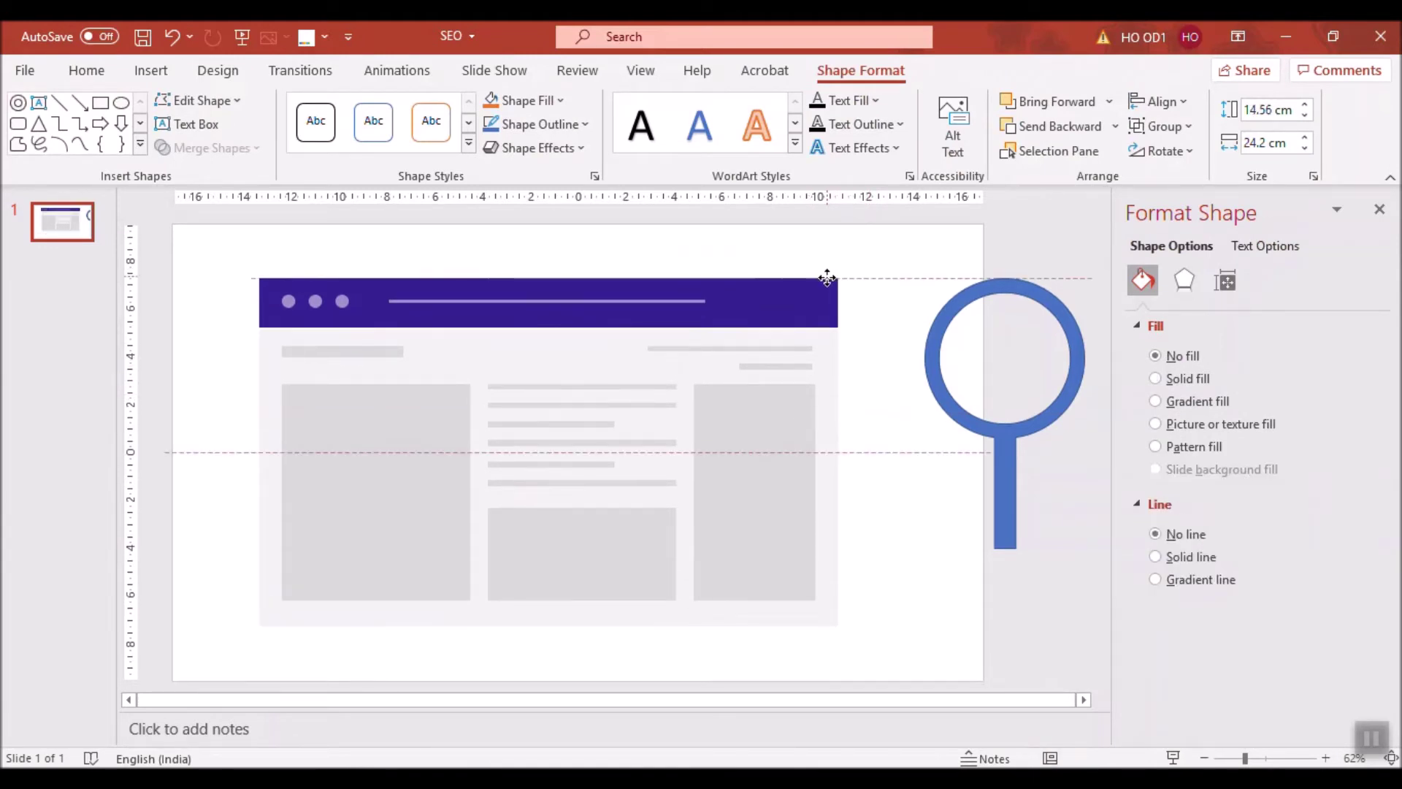
Paste a light-blue copy of the inner background rectangle and send it to the back.
click(837, 349)
key(ctrl+c)
key(ctrl+v)
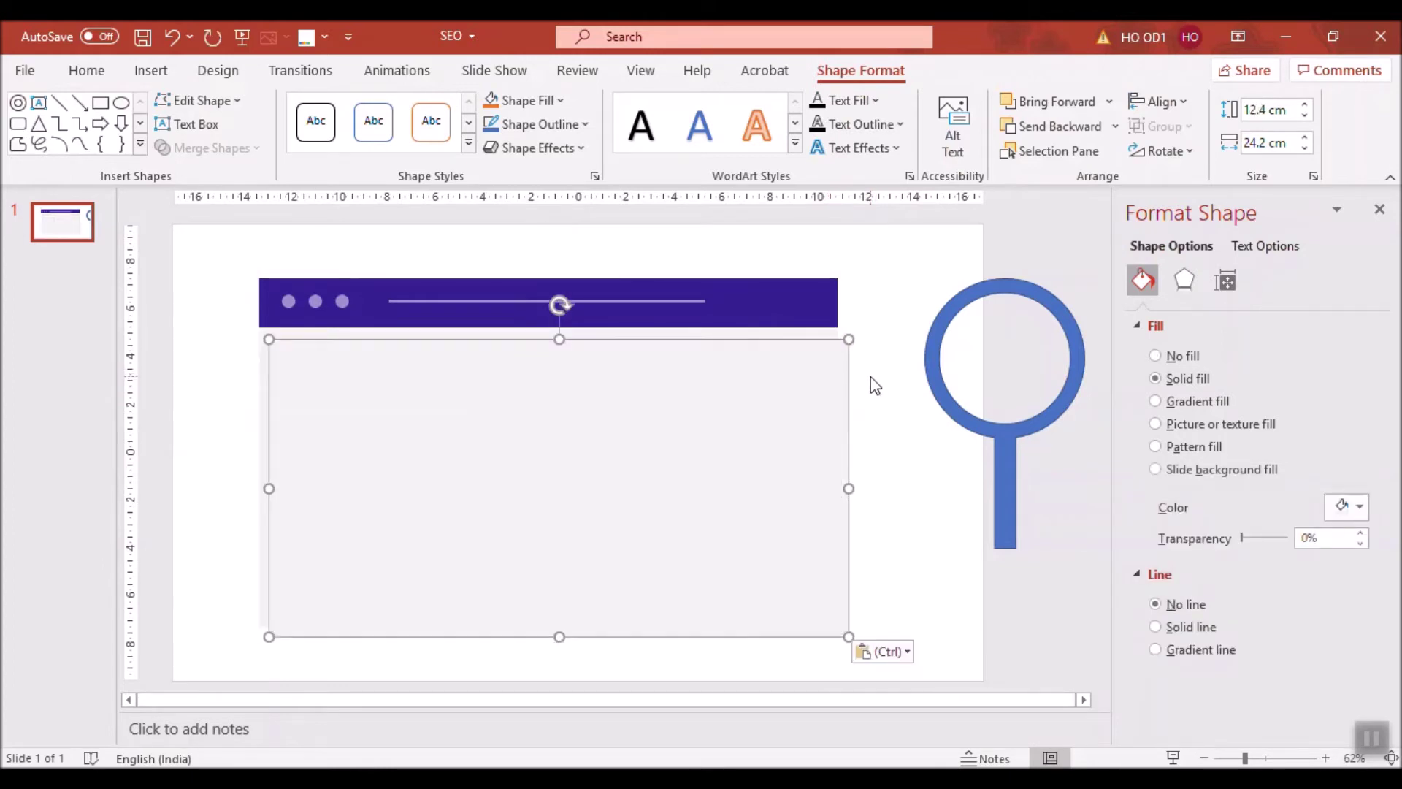
click(1349, 506)
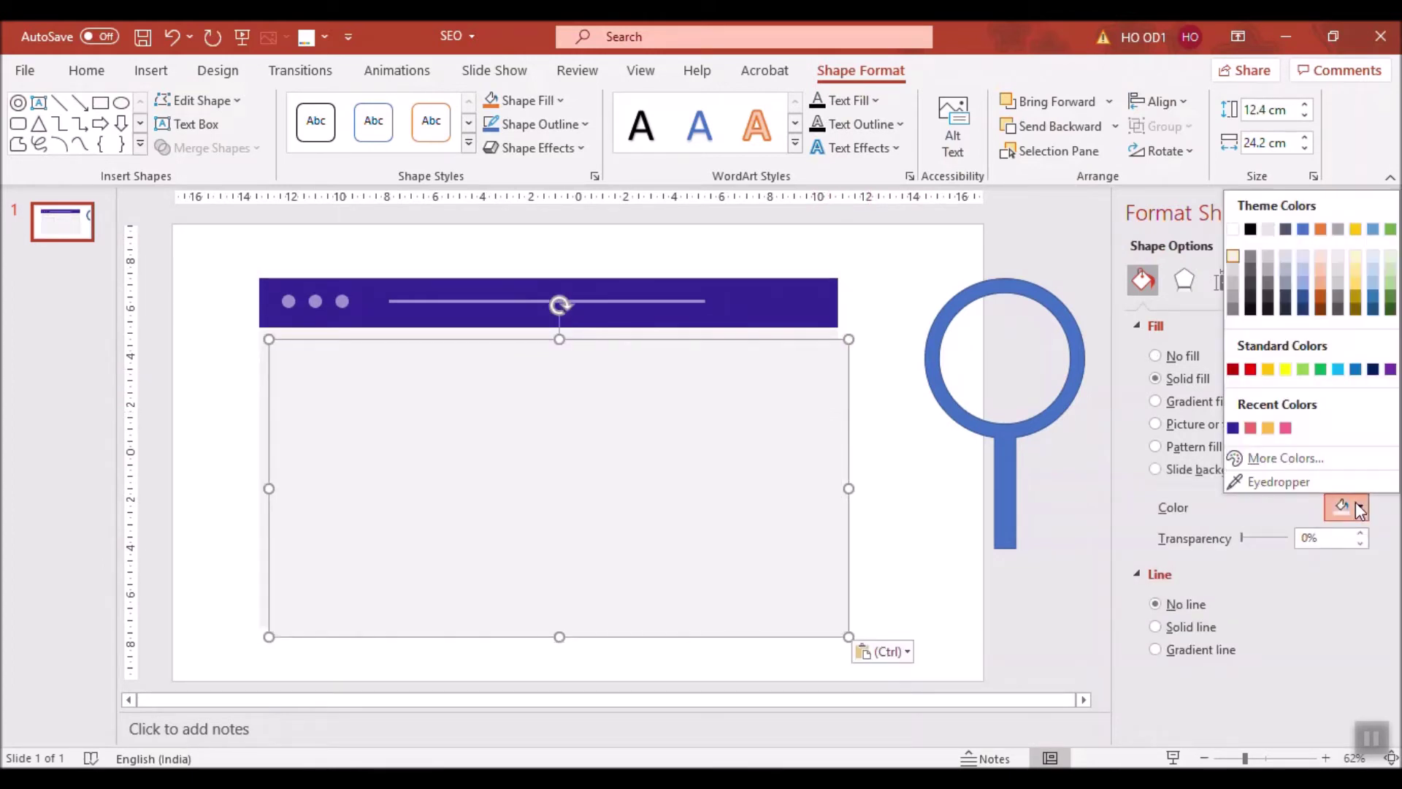
click(1303, 269)
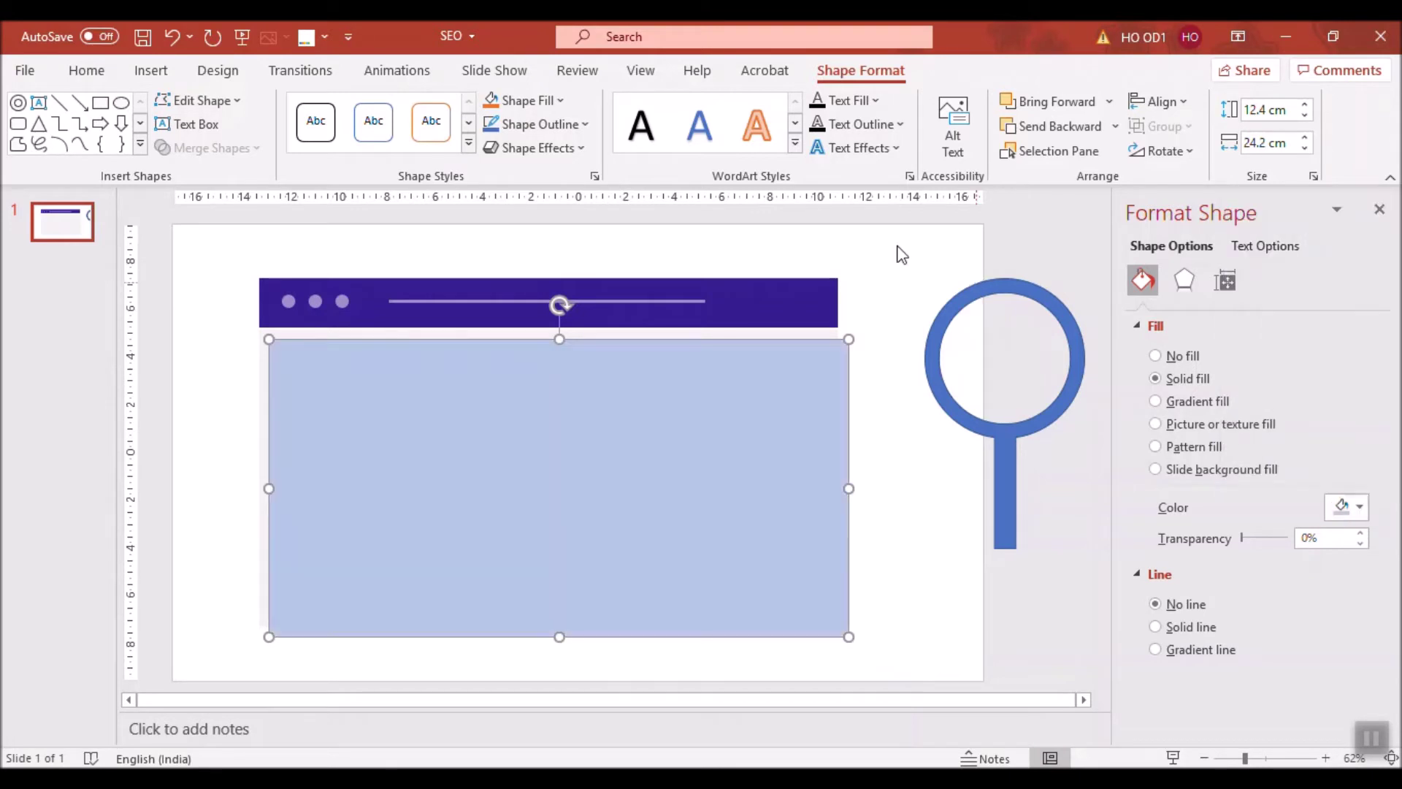
click(1114, 127)
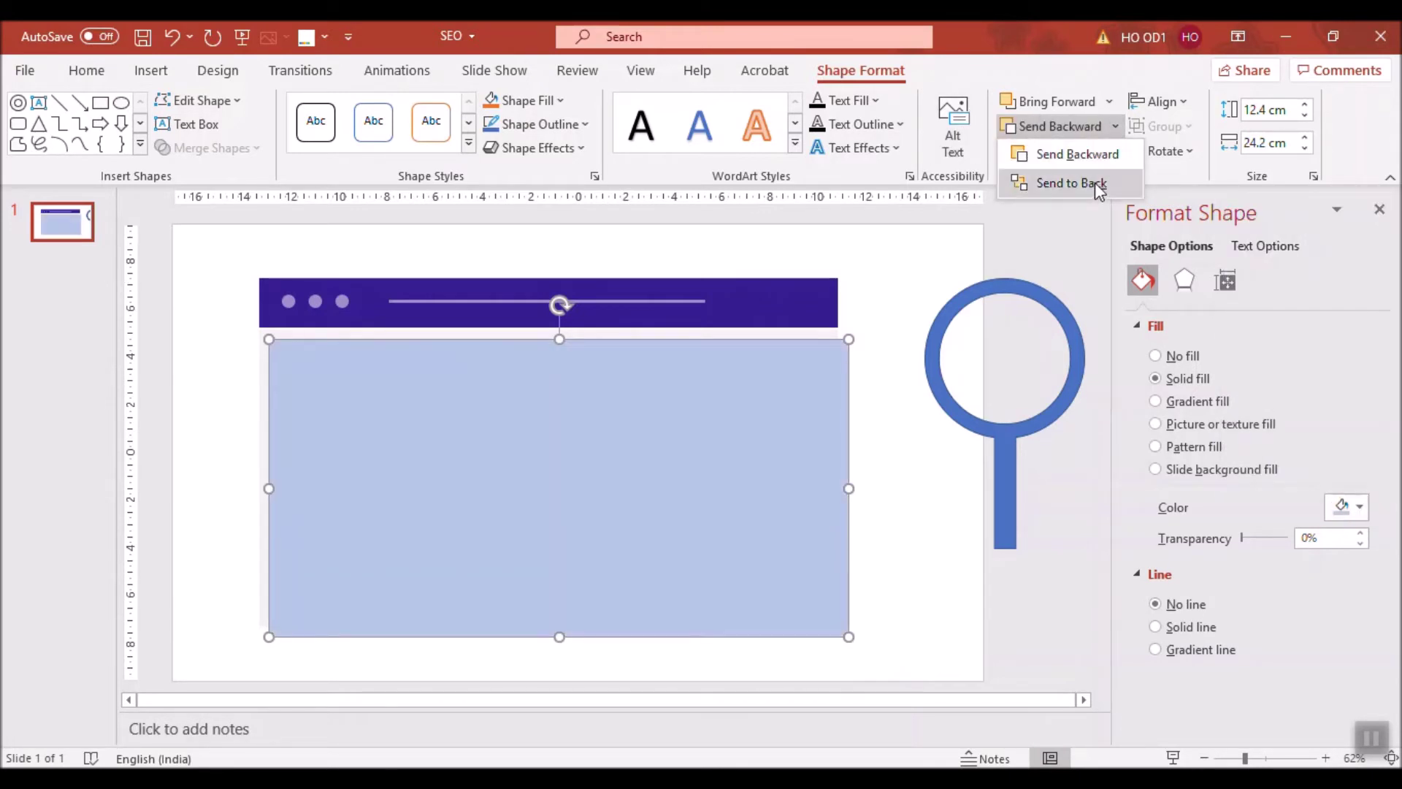
click(1094, 183)
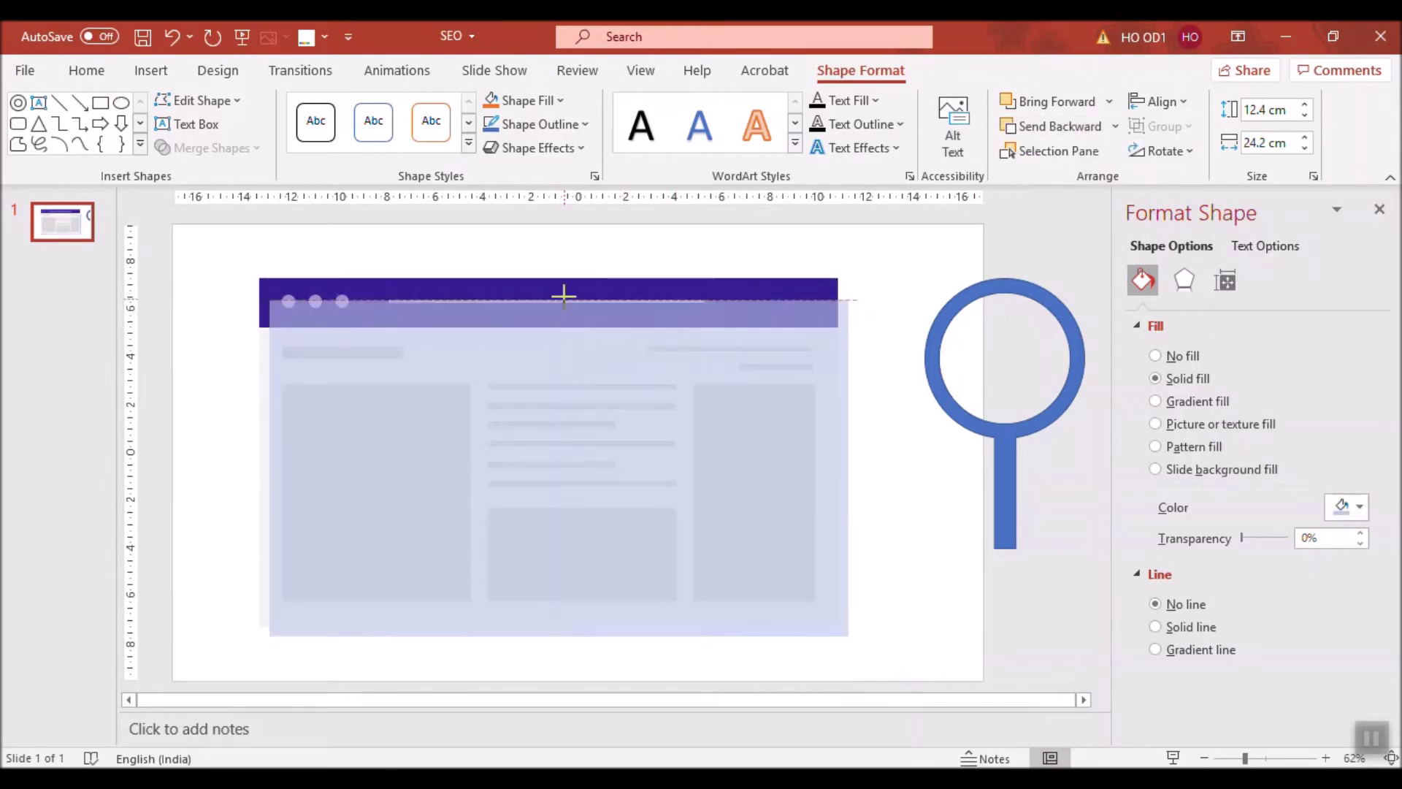
Stretch the light-blue backing up to the banner top and tilt the magnifier diagonally.
drag(559, 341, 568, 277)
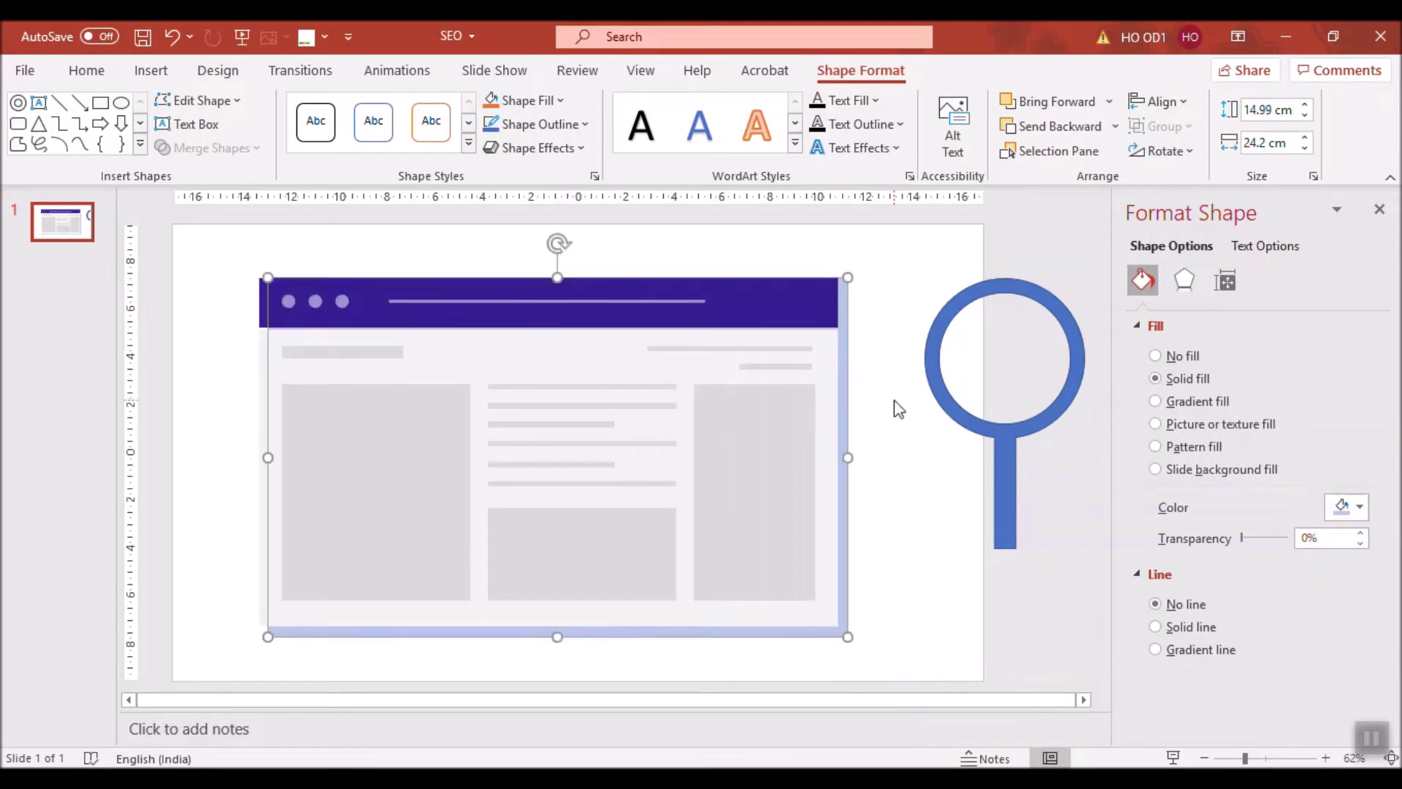
click(898, 407)
click(1019, 423)
mouse_move(1001, 243)
mouse_down()
mouse_move(907, 333)
mouse_move(917, 312)
mouse_move(951, 329)
mouse_up()
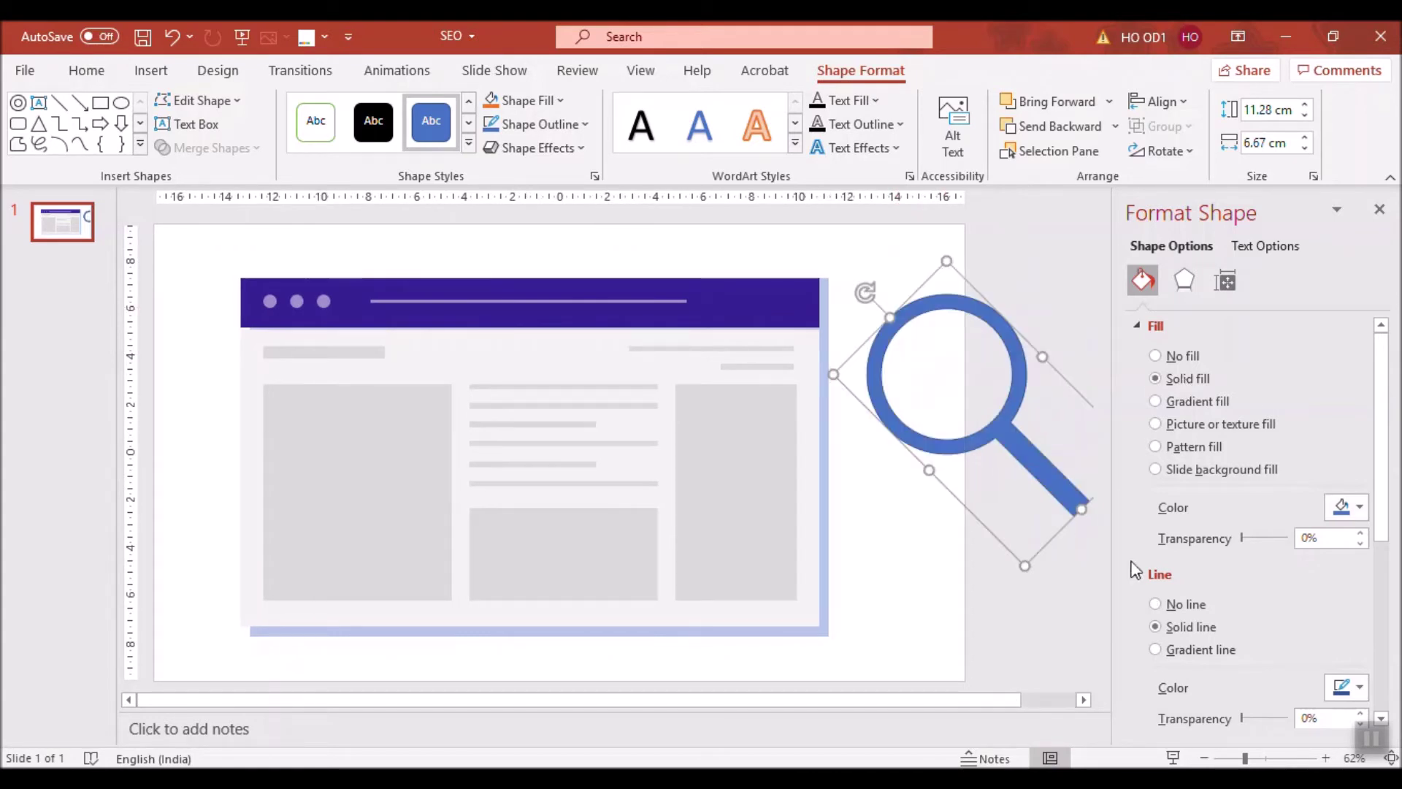
Give the magnifier no outline and a bright blue fill.
click(1179, 603)
click(1358, 507)
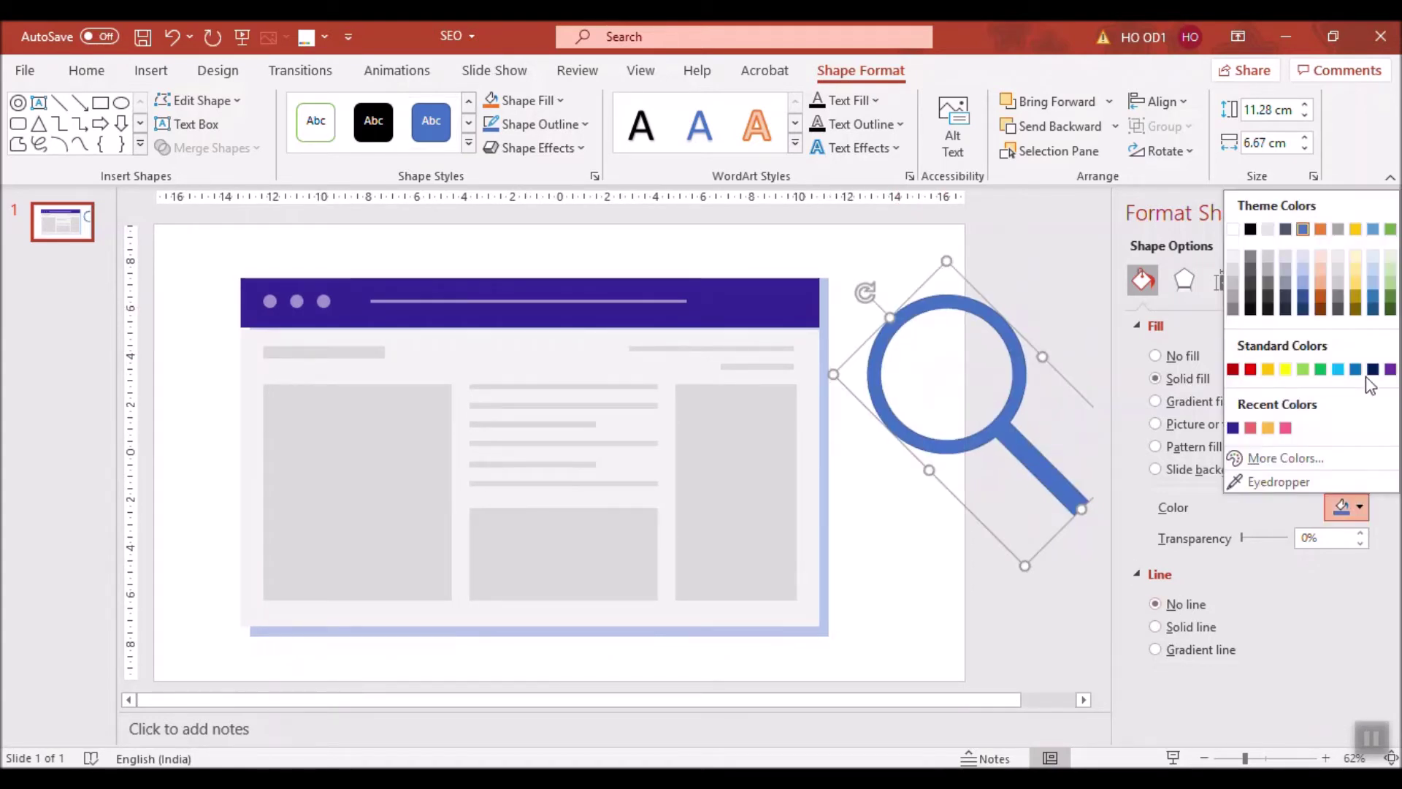
click(1355, 368)
Bring the magnifier in front, centre it over the mockup, and paste a copy.
mouse_move(1032, 398)
mouse_down()
mouse_move(935, 464)
mouse_move(978, 469)
mouse_move(617, 469)
mouse_up()
click(1110, 99)
click(1059, 156)
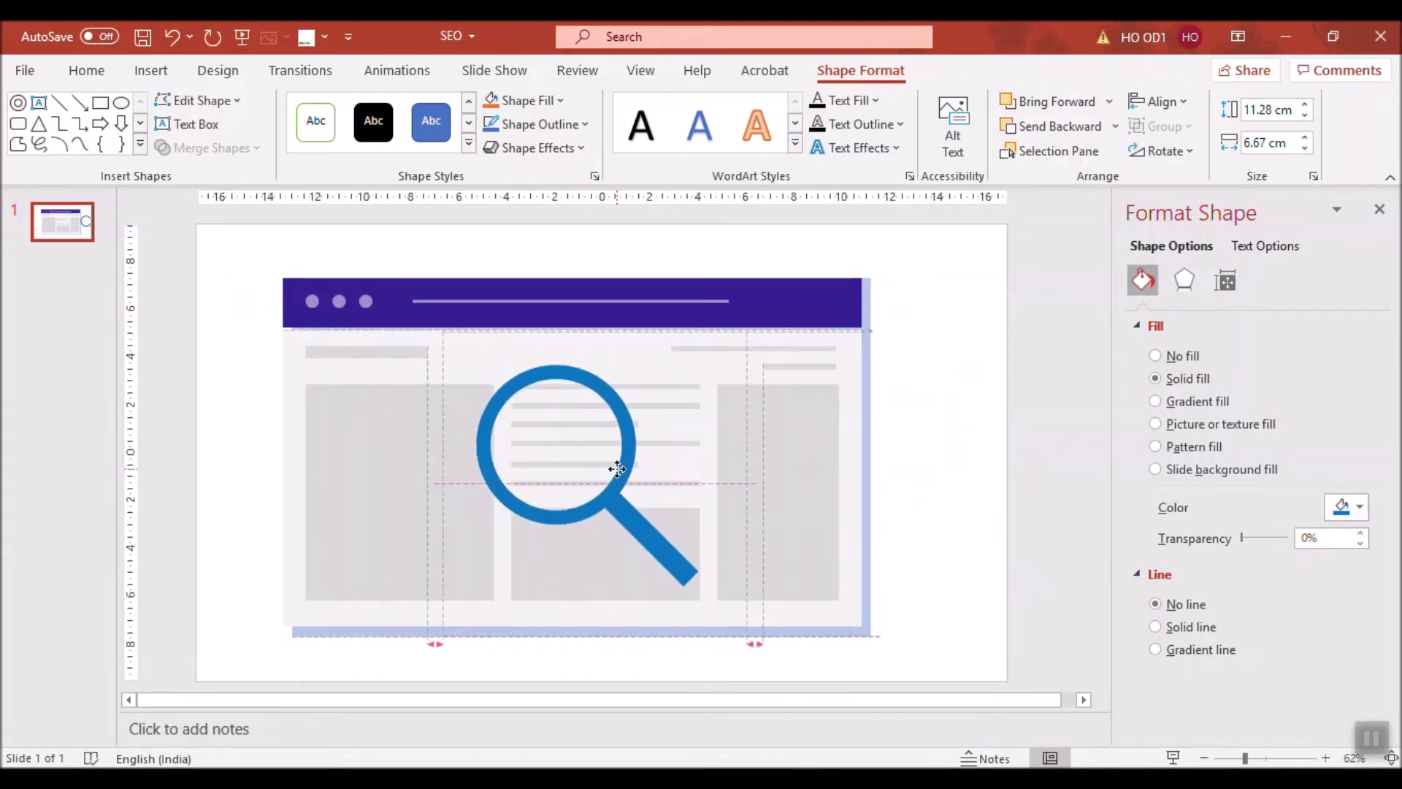
drag(617, 469, 620, 469)
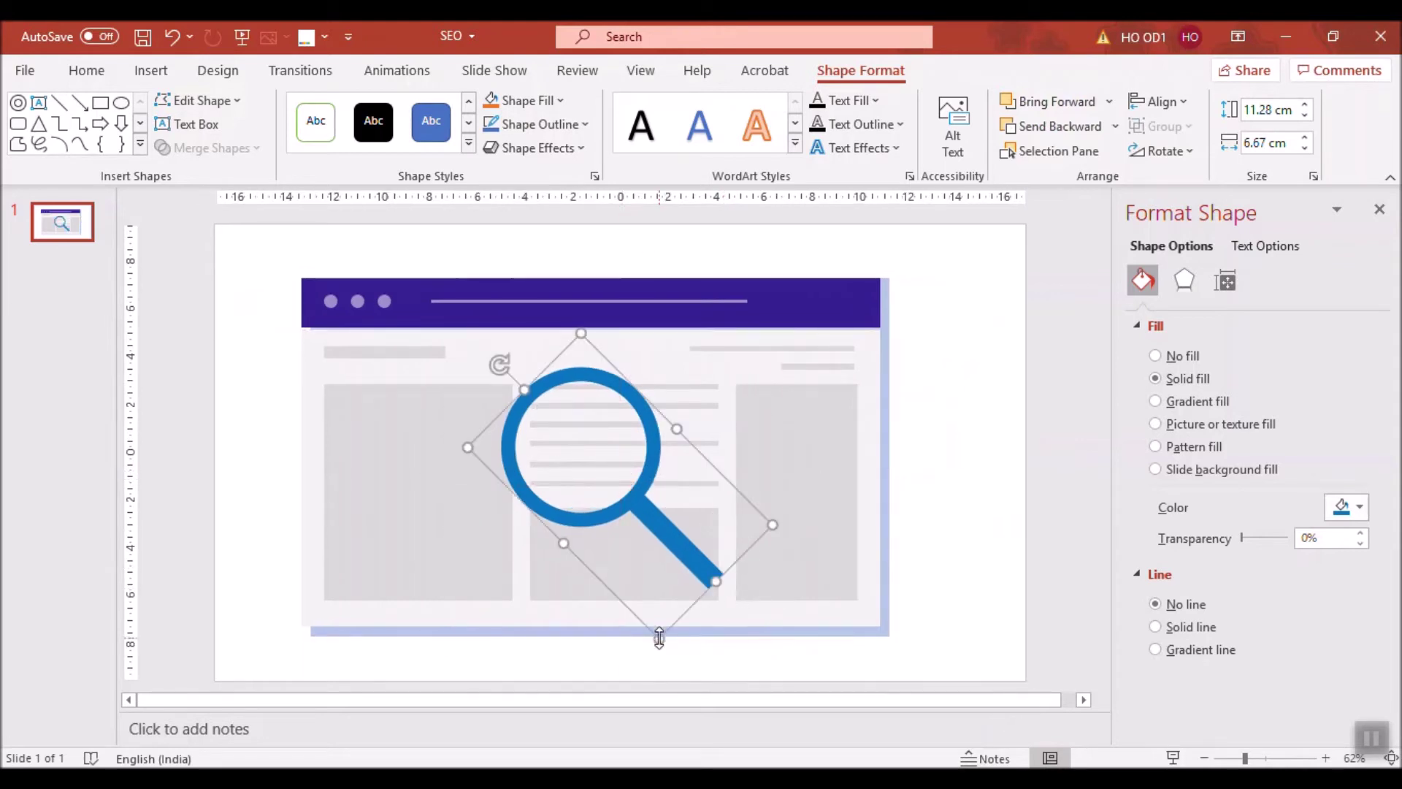
key(ctrl+z)
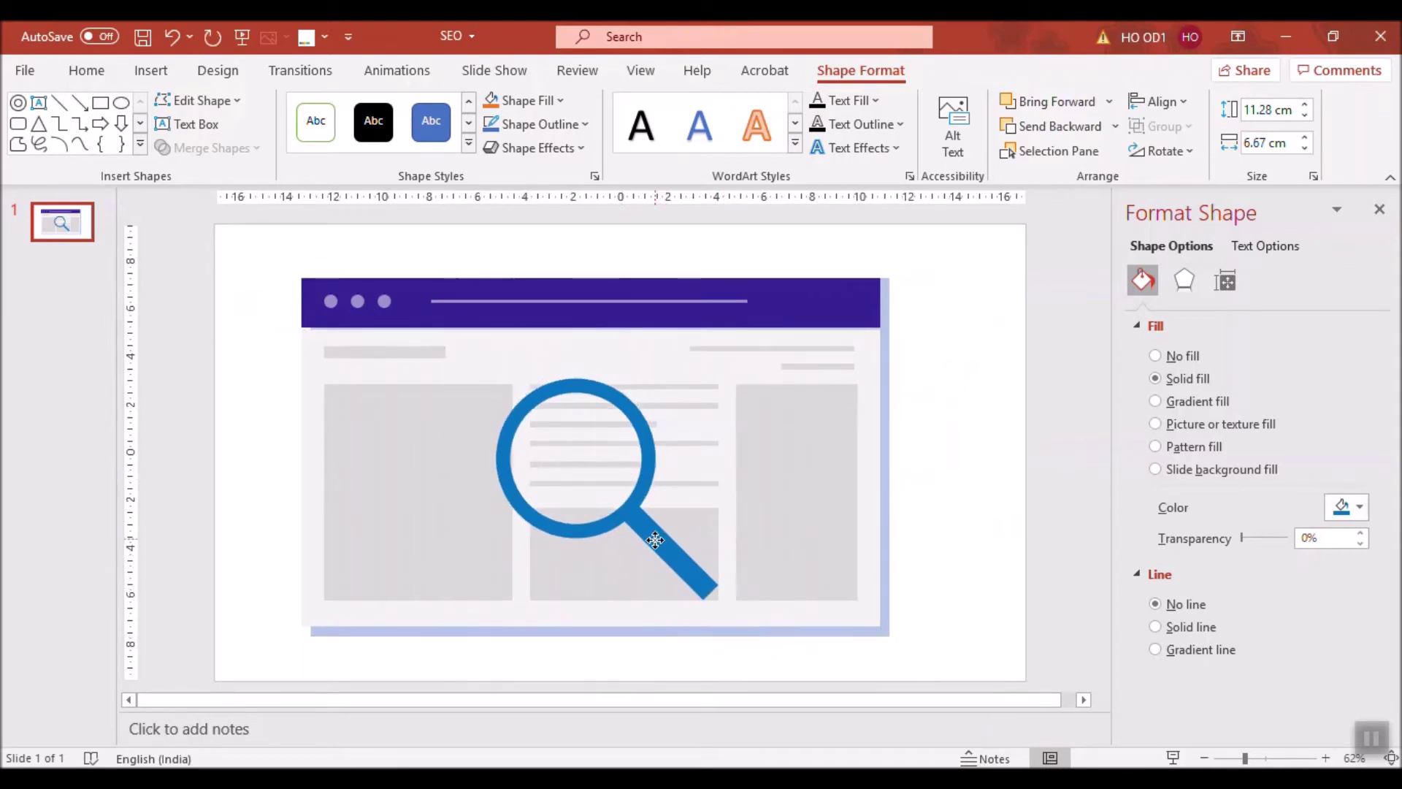
key(ctrl+v)
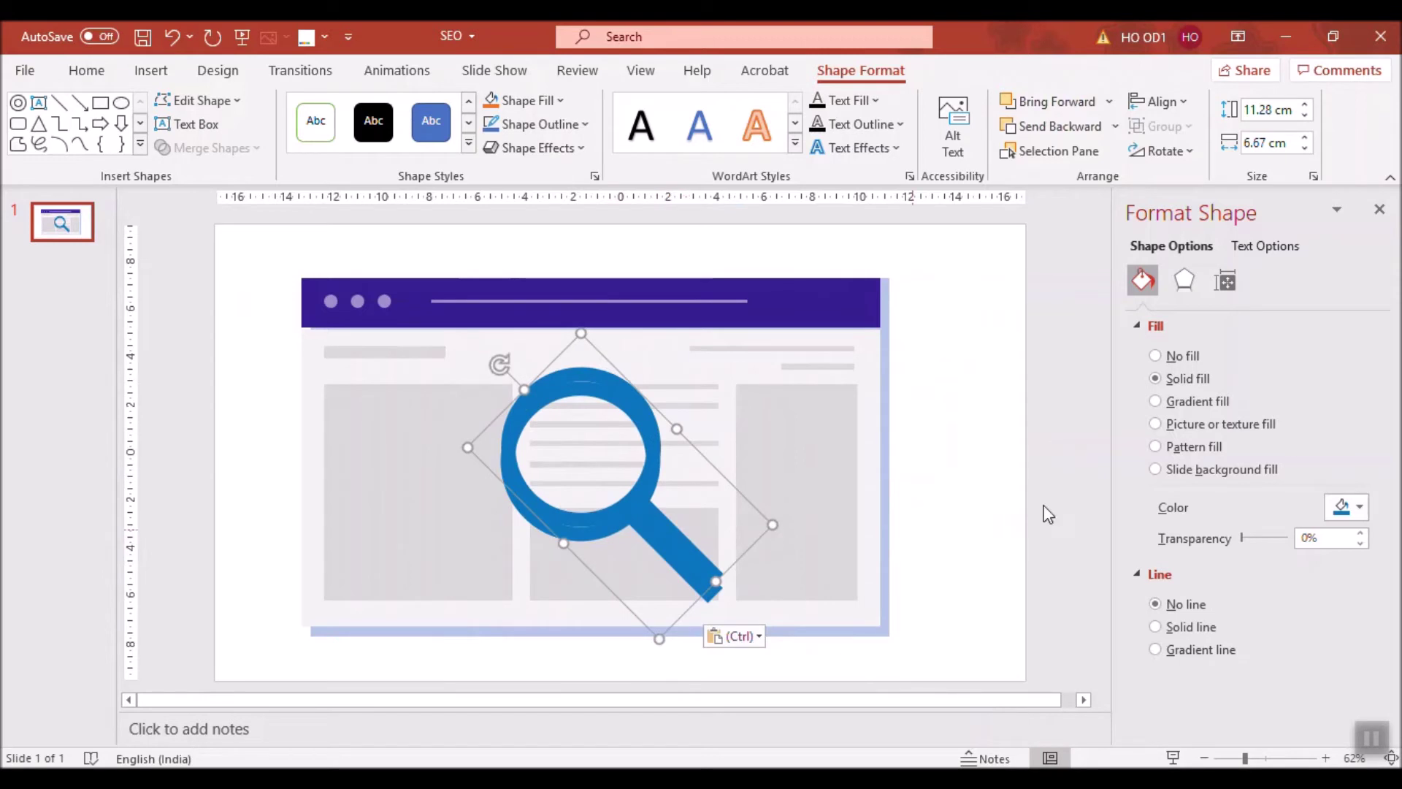
Offset the duplicate magnifier up and right and turn the lower-left copy grey.
click(716, 596)
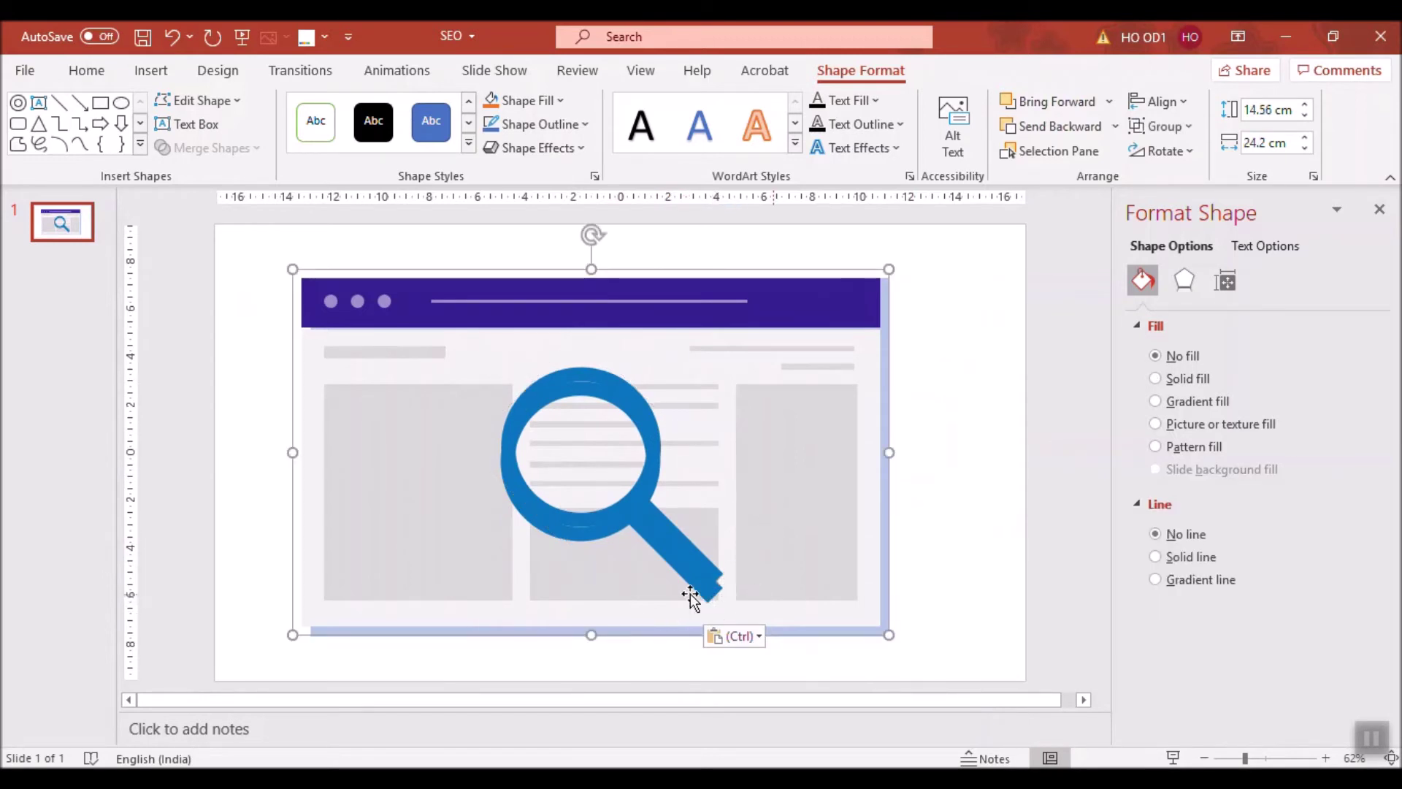
click(714, 597)
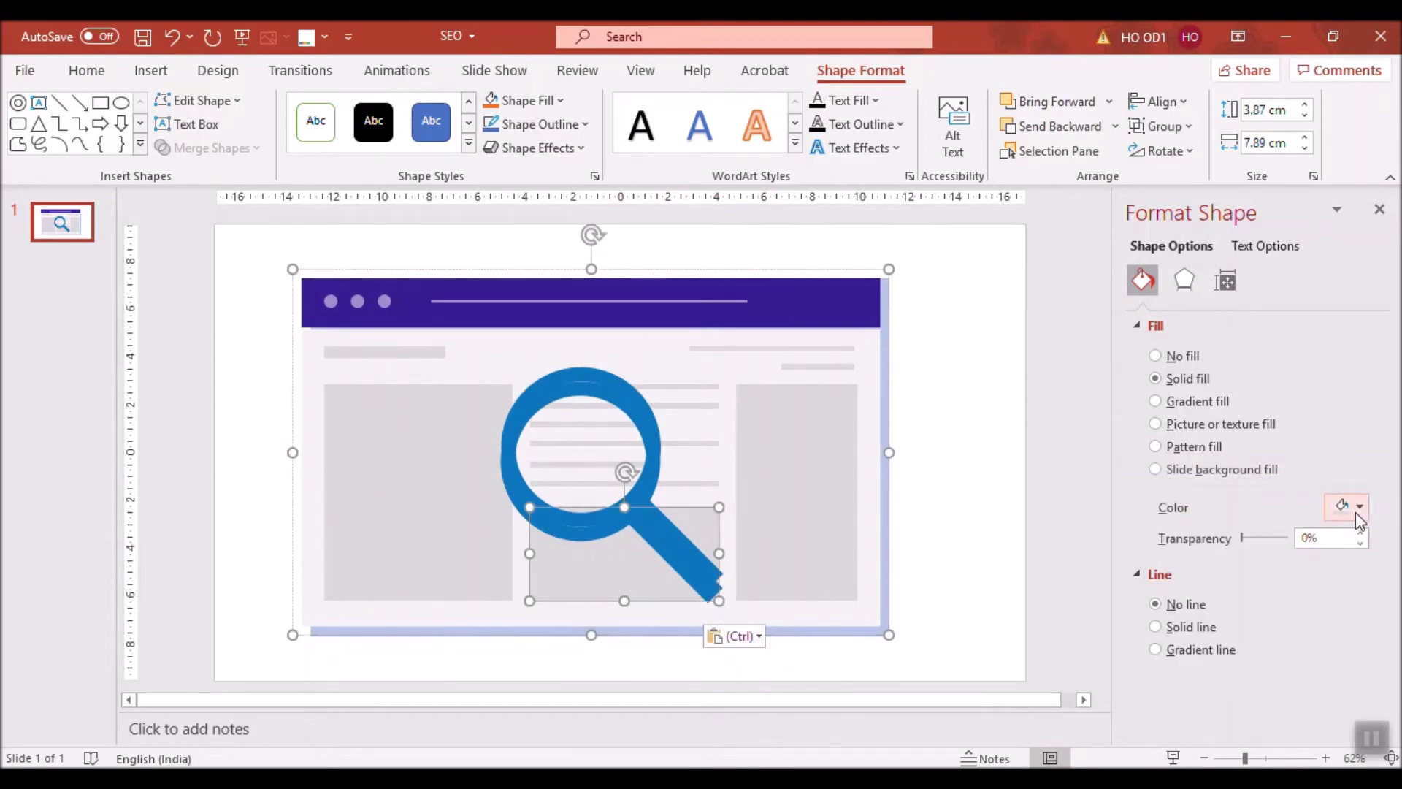
click(612, 661)
click(675, 573)
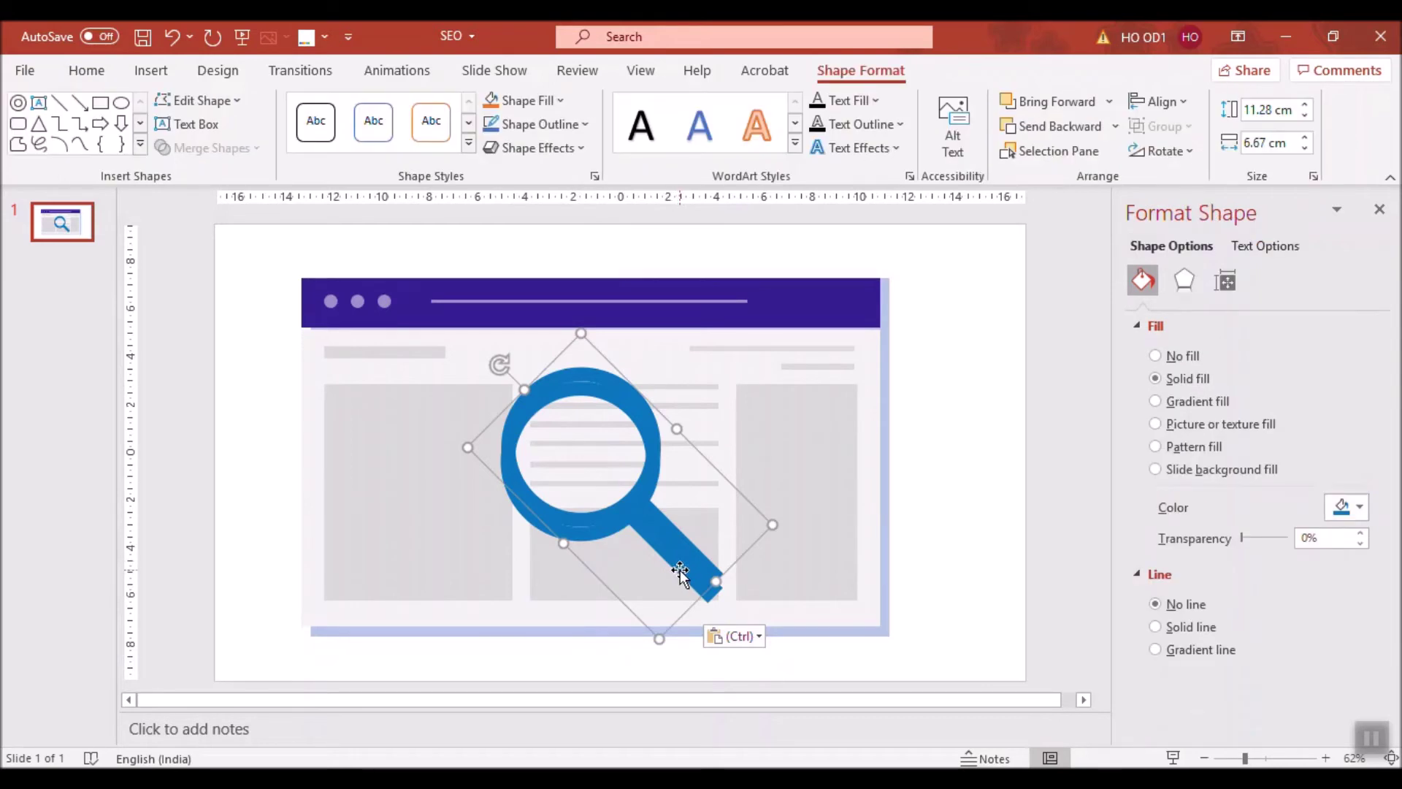
drag(562, 527, 624, 498)
click(540, 527)
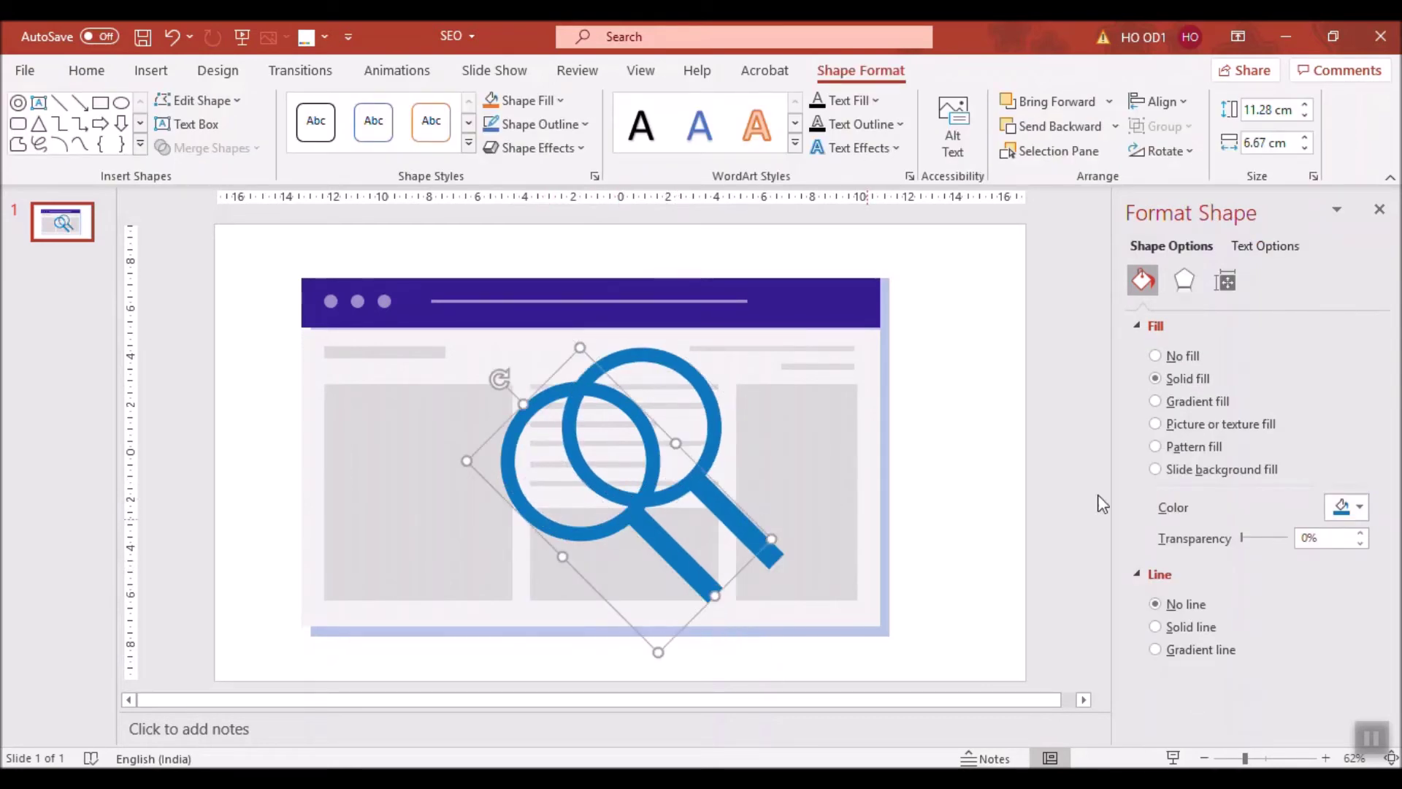
click(1342, 506)
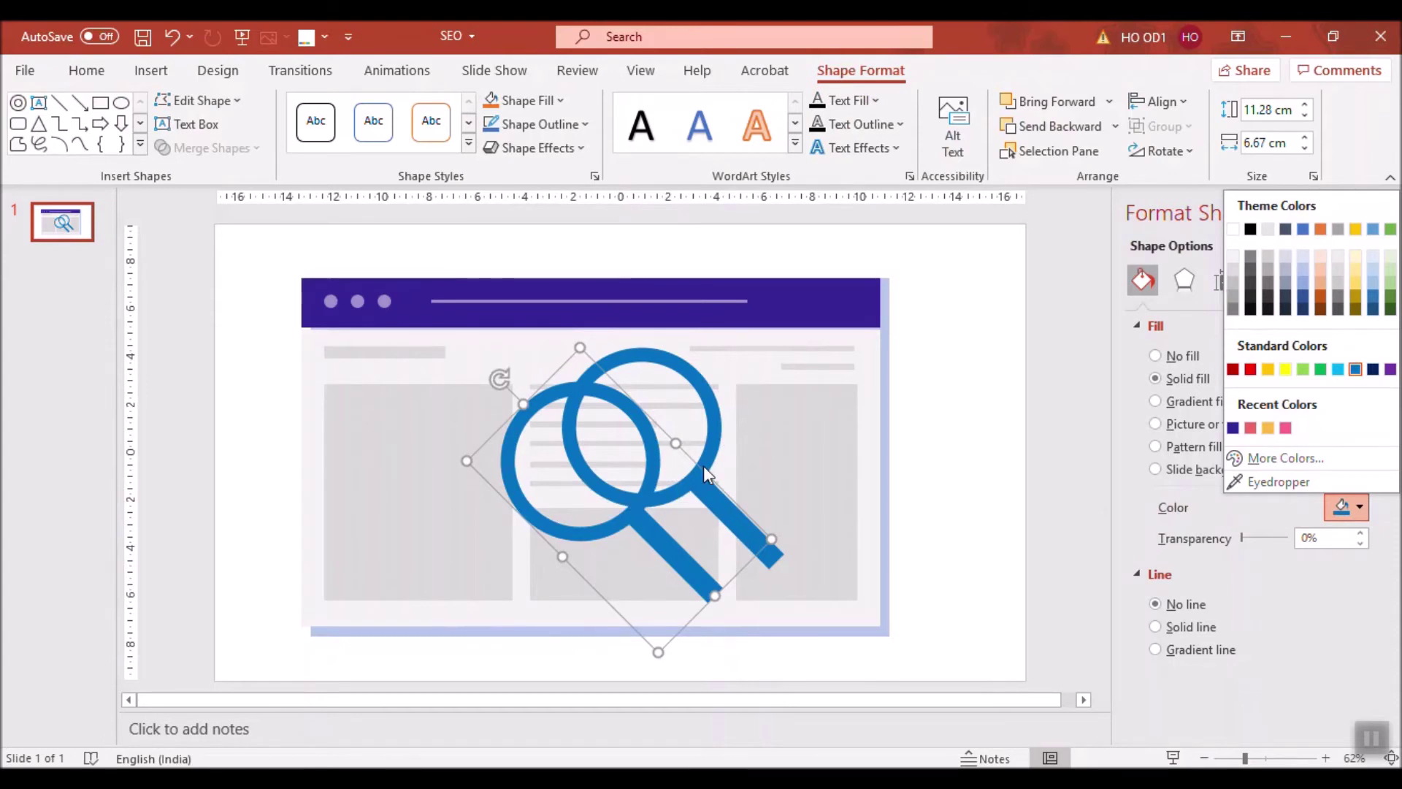
click(712, 592)
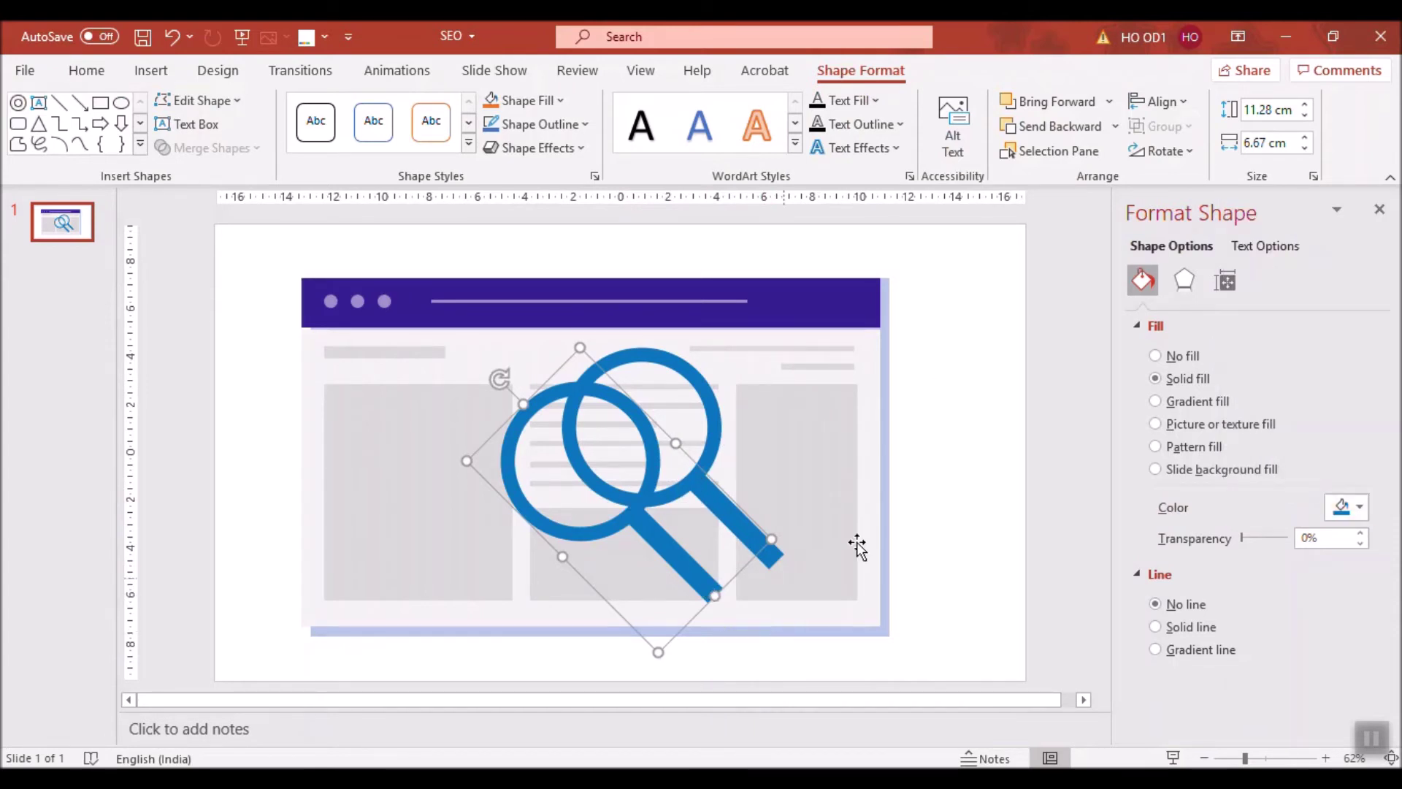
click(857, 546)
click(676, 553)
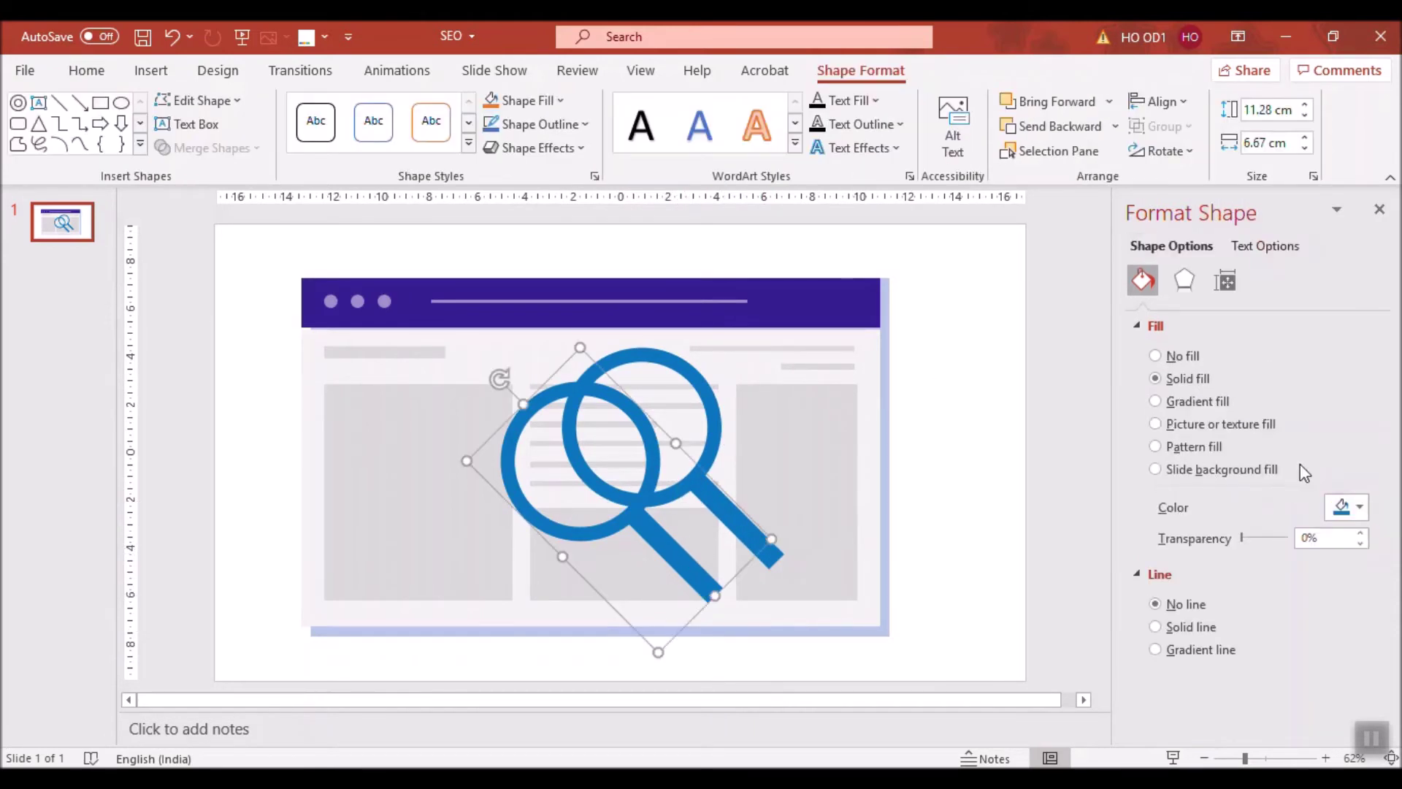
click(1344, 507)
click(1234, 308)
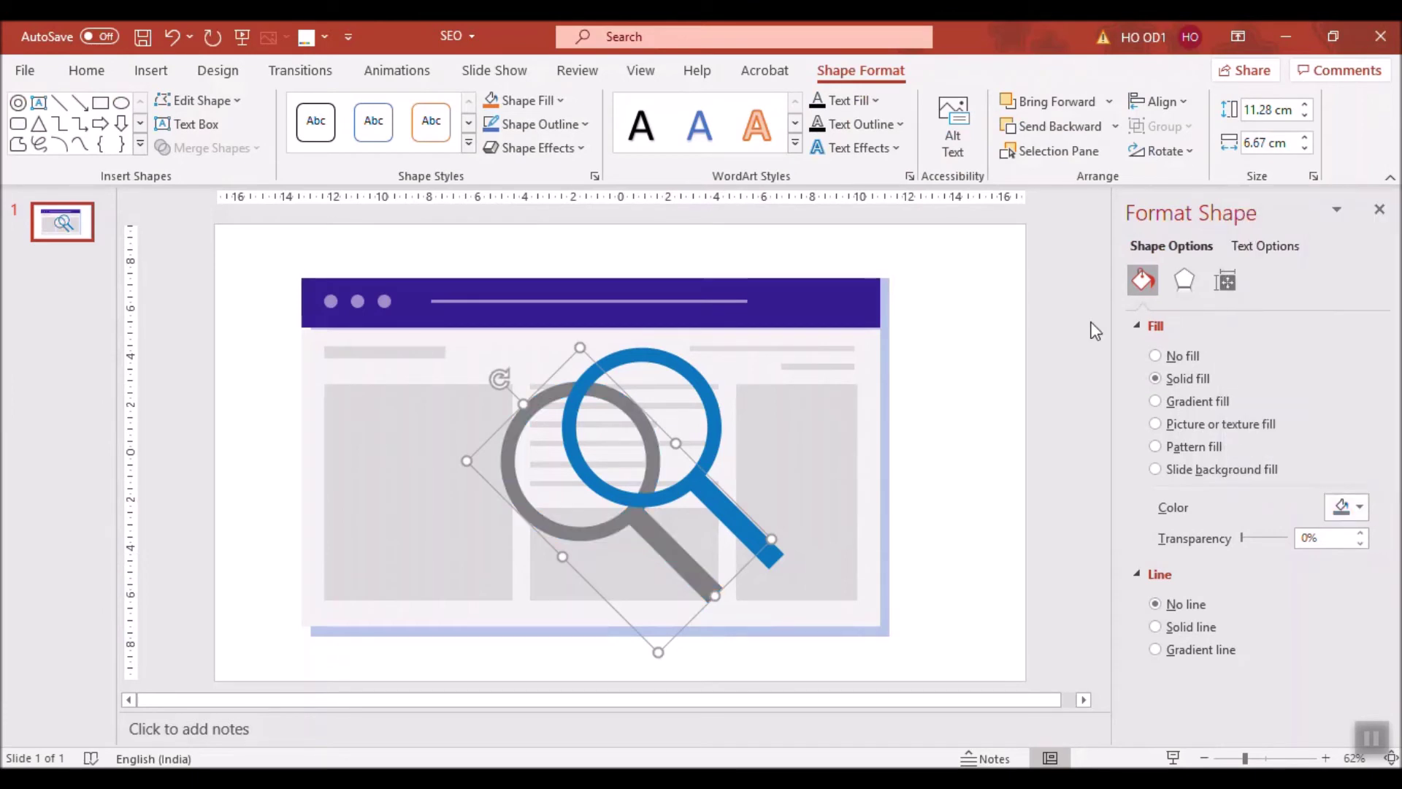
Lighten the grey magnifier to #A3A3A3 and set the blue one just over it.
drag(708, 431, 658, 438)
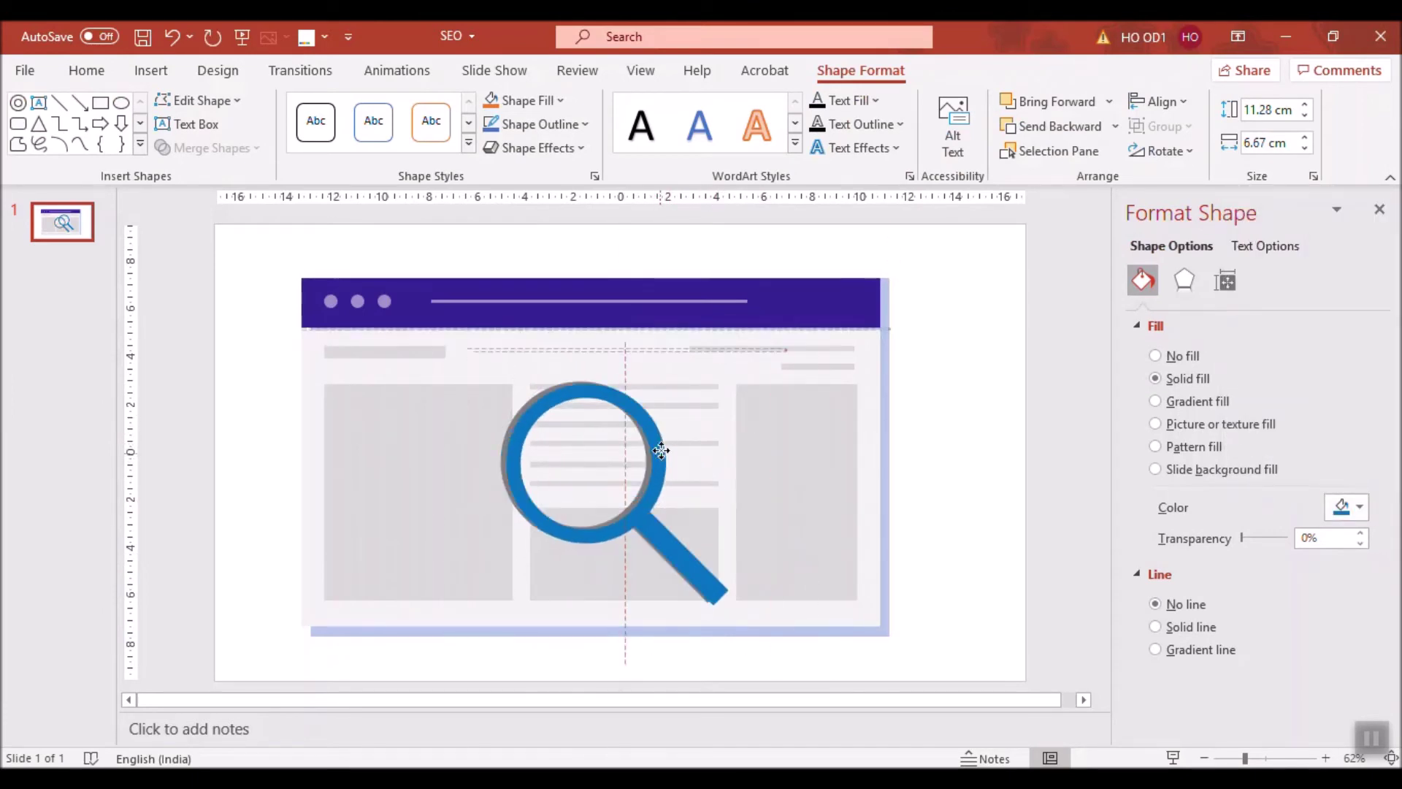
drag(657, 438, 656, 448)
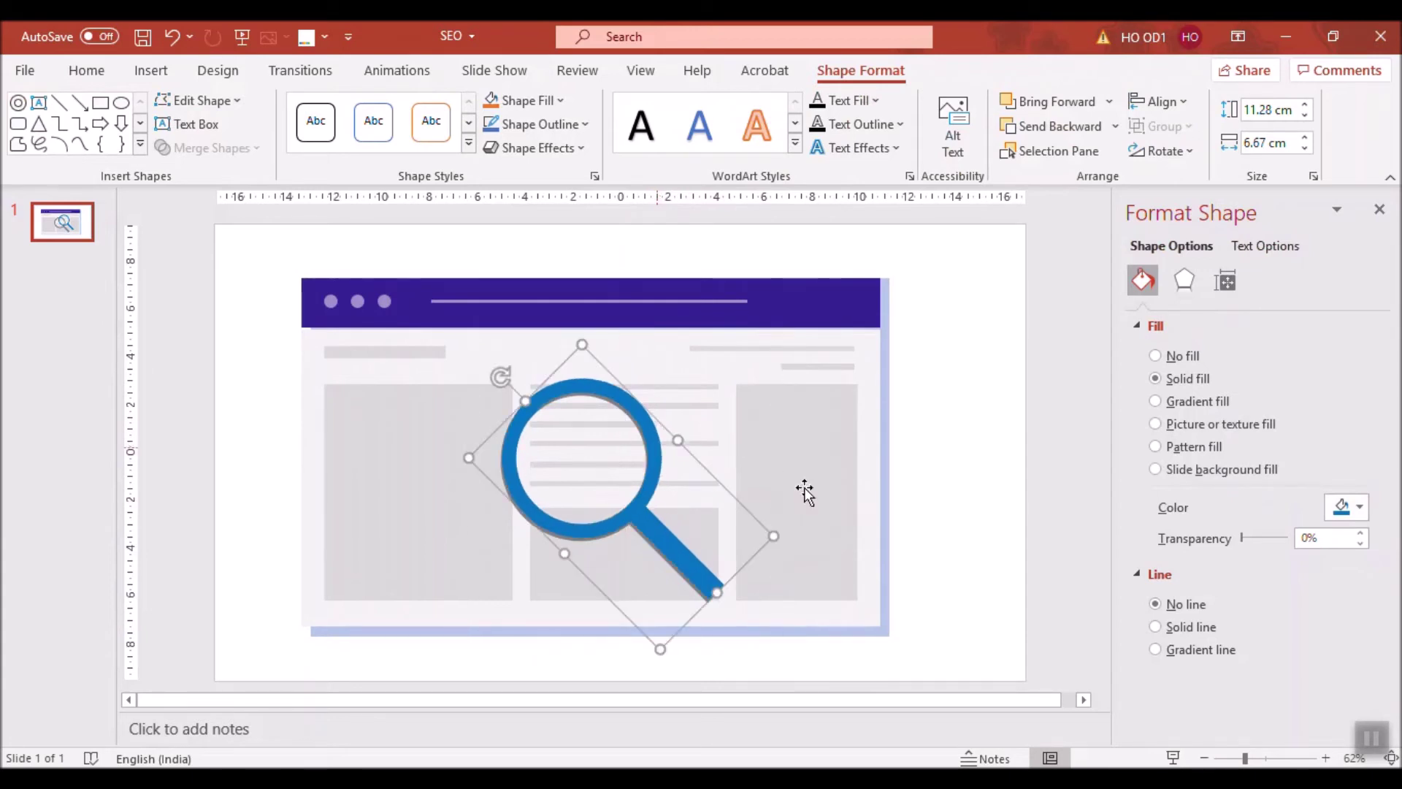
key(ctrl+z)
click(941, 517)
click(580, 530)
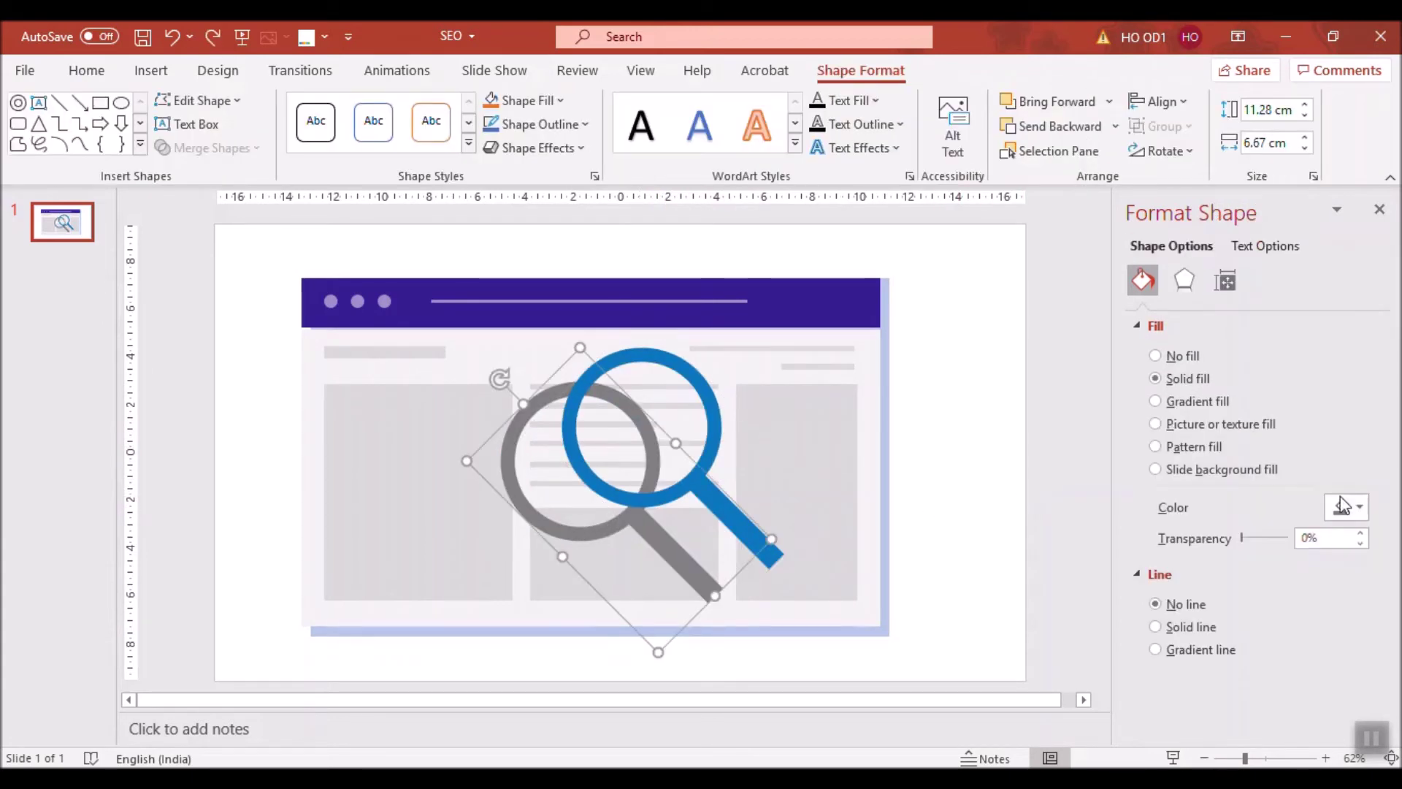
click(1345, 507)
click(1269, 466)
drag(757, 325, 758, 314)
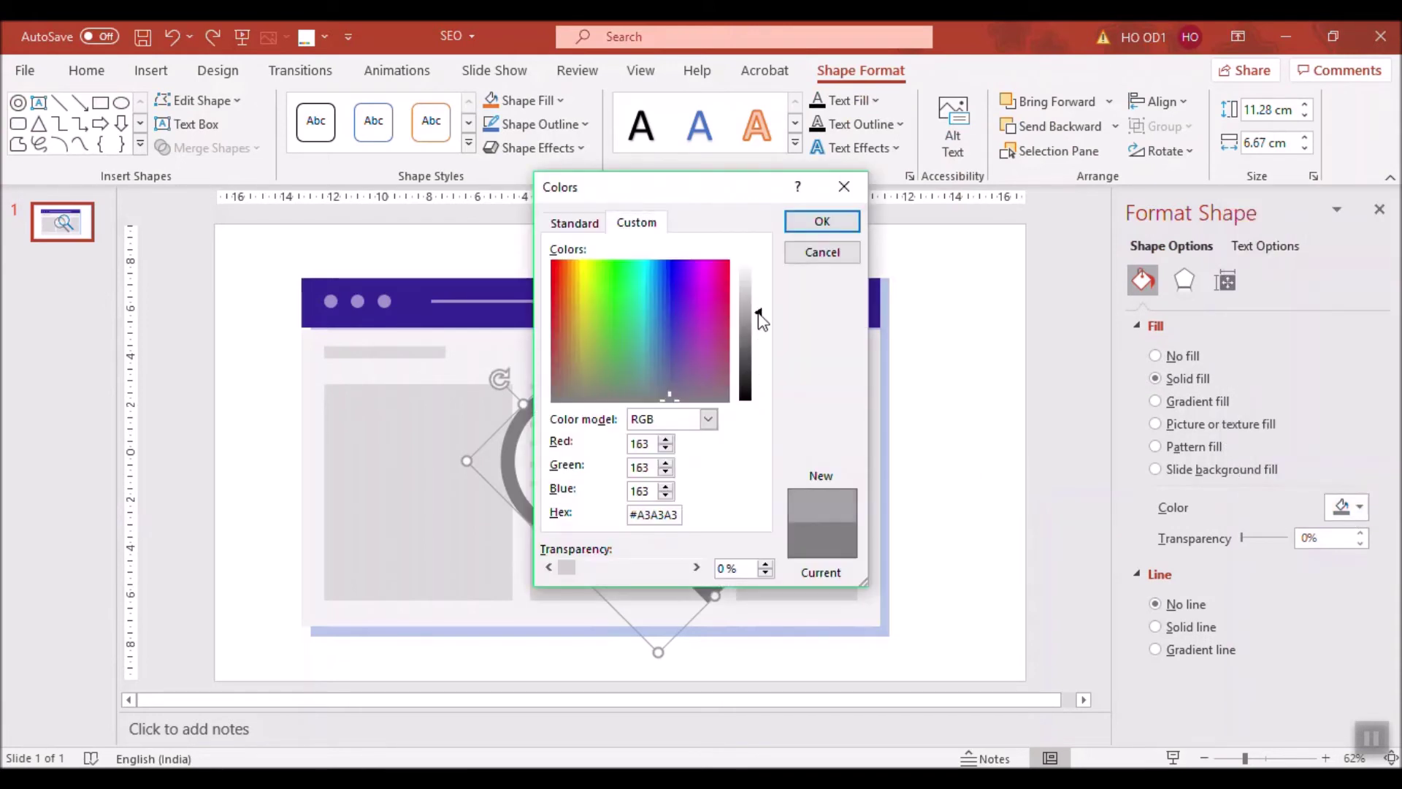
click(823, 221)
click(986, 419)
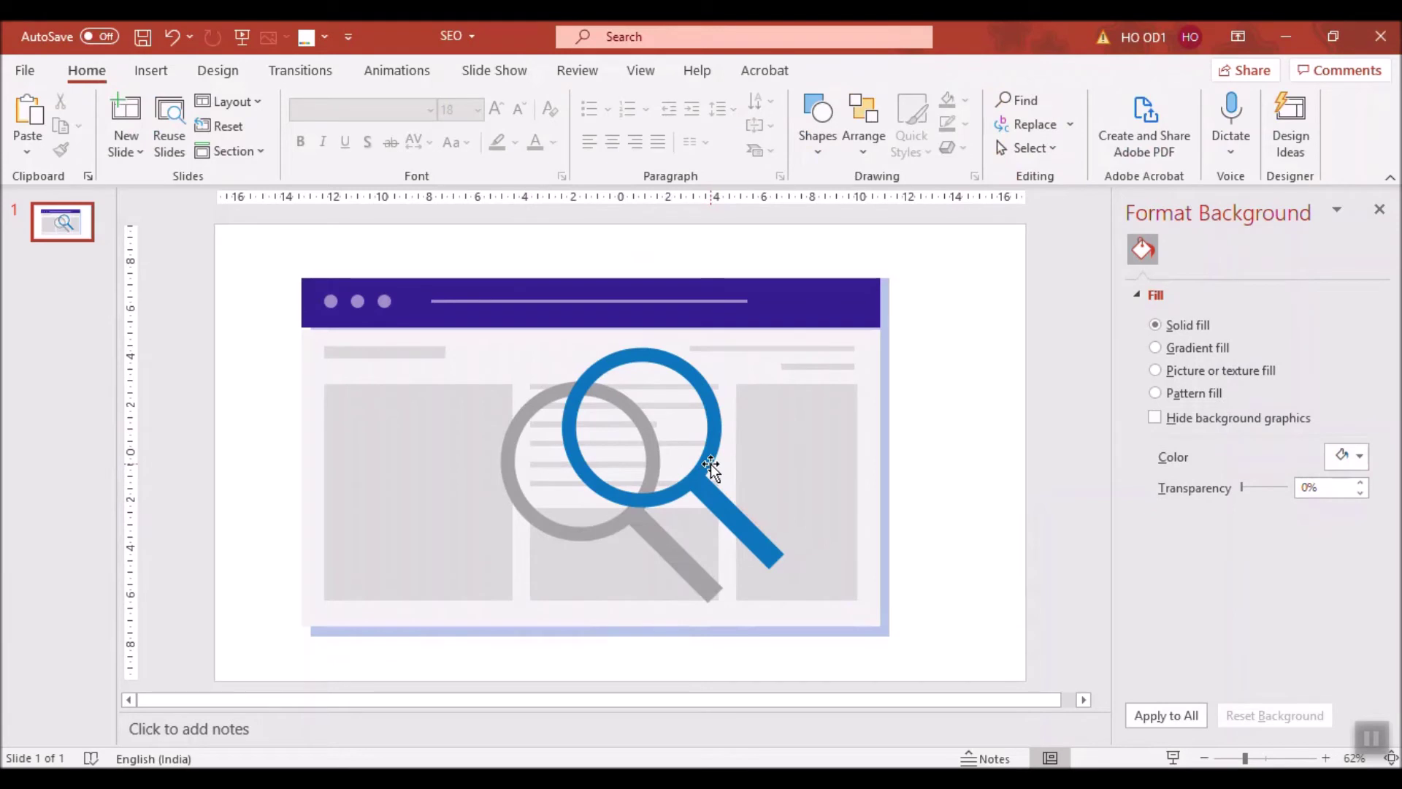
drag(710, 461, 645, 487)
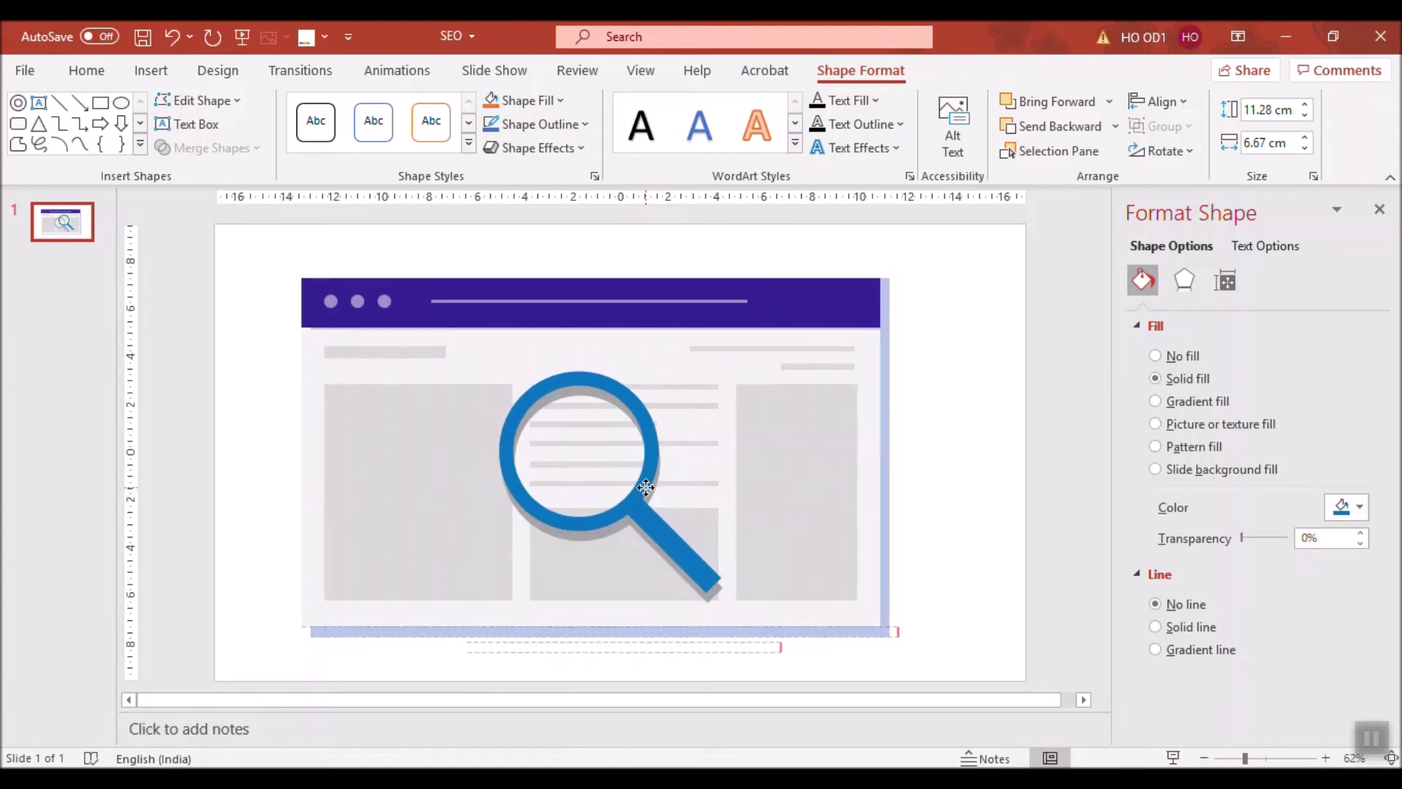
Change the light-blue backing panel behind the mockup to grey.
click(974, 447)
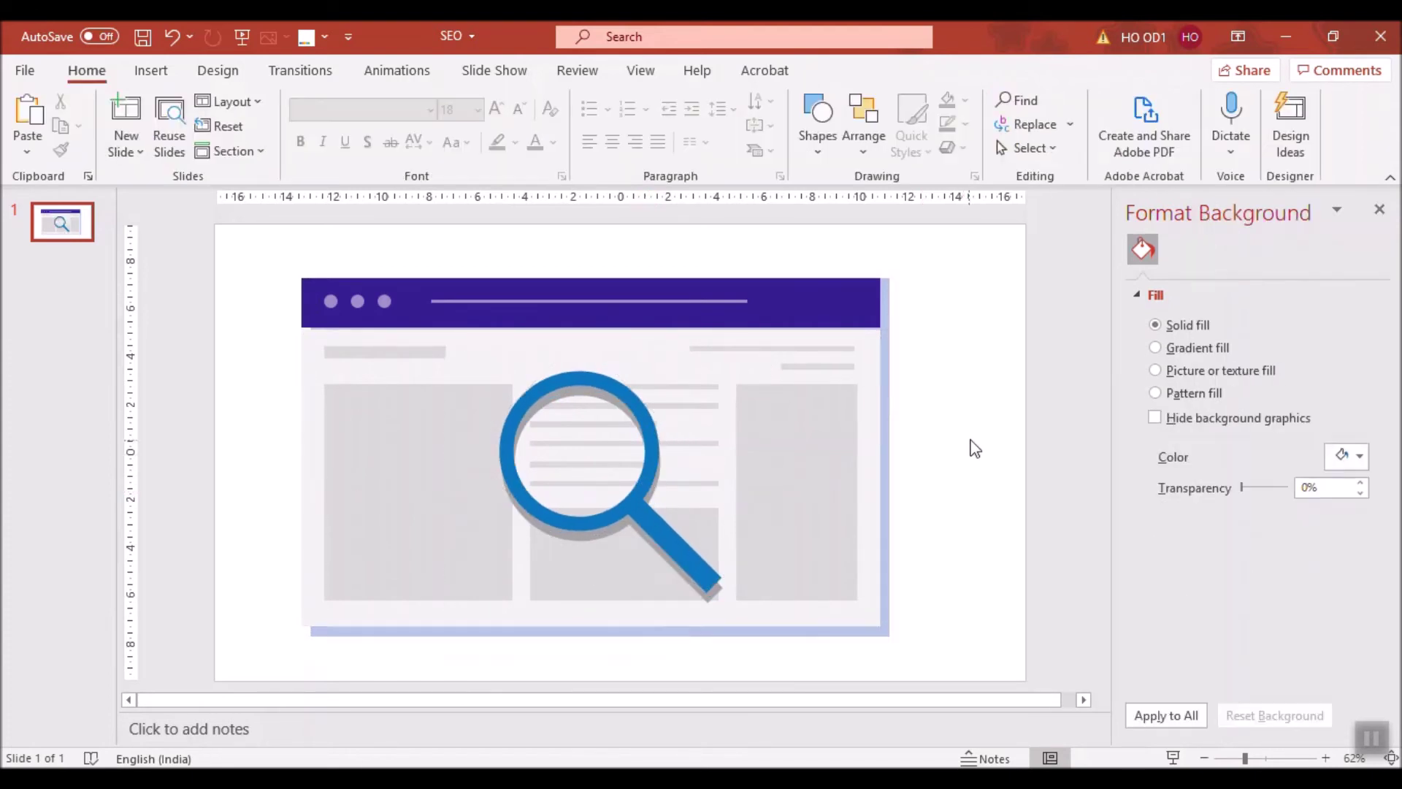
click(889, 570)
click(1346, 506)
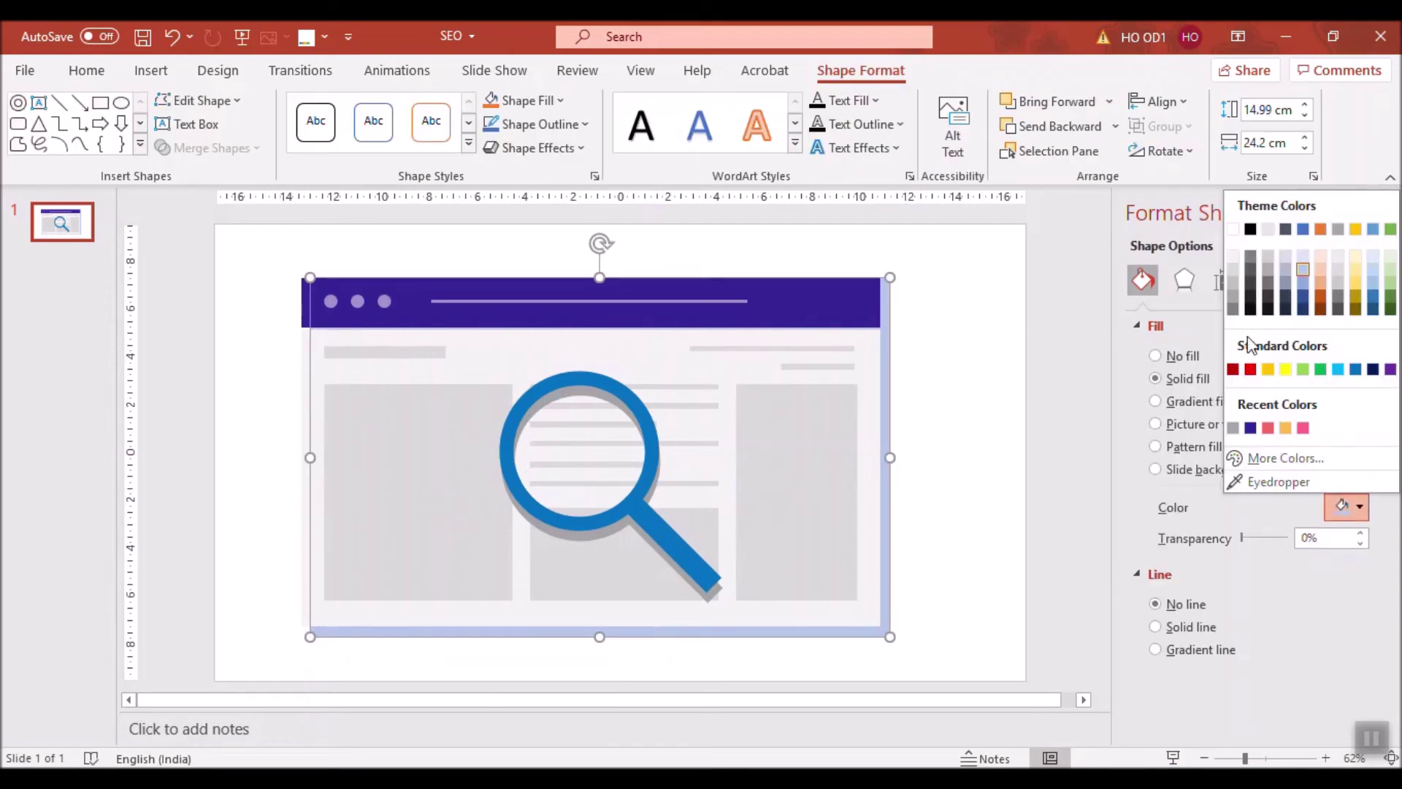
click(1233, 291)
click(967, 510)
Group the mockup, backing panel and both magnifiers with Ctrl+G and shrink the group.
ctrl+scroll(926, 539, down, 3)
drag(914, 649, 268, 254)
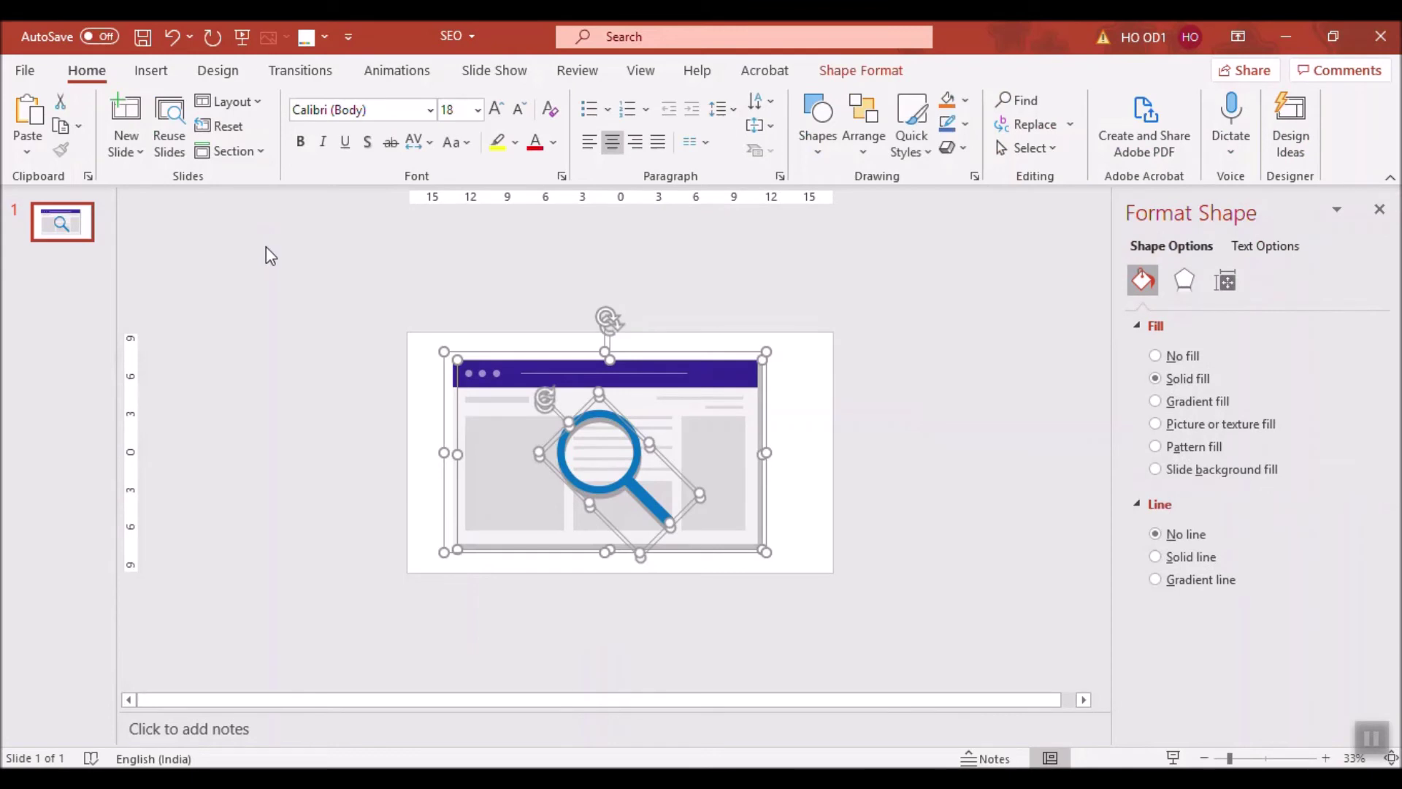
key(ctrl+g)
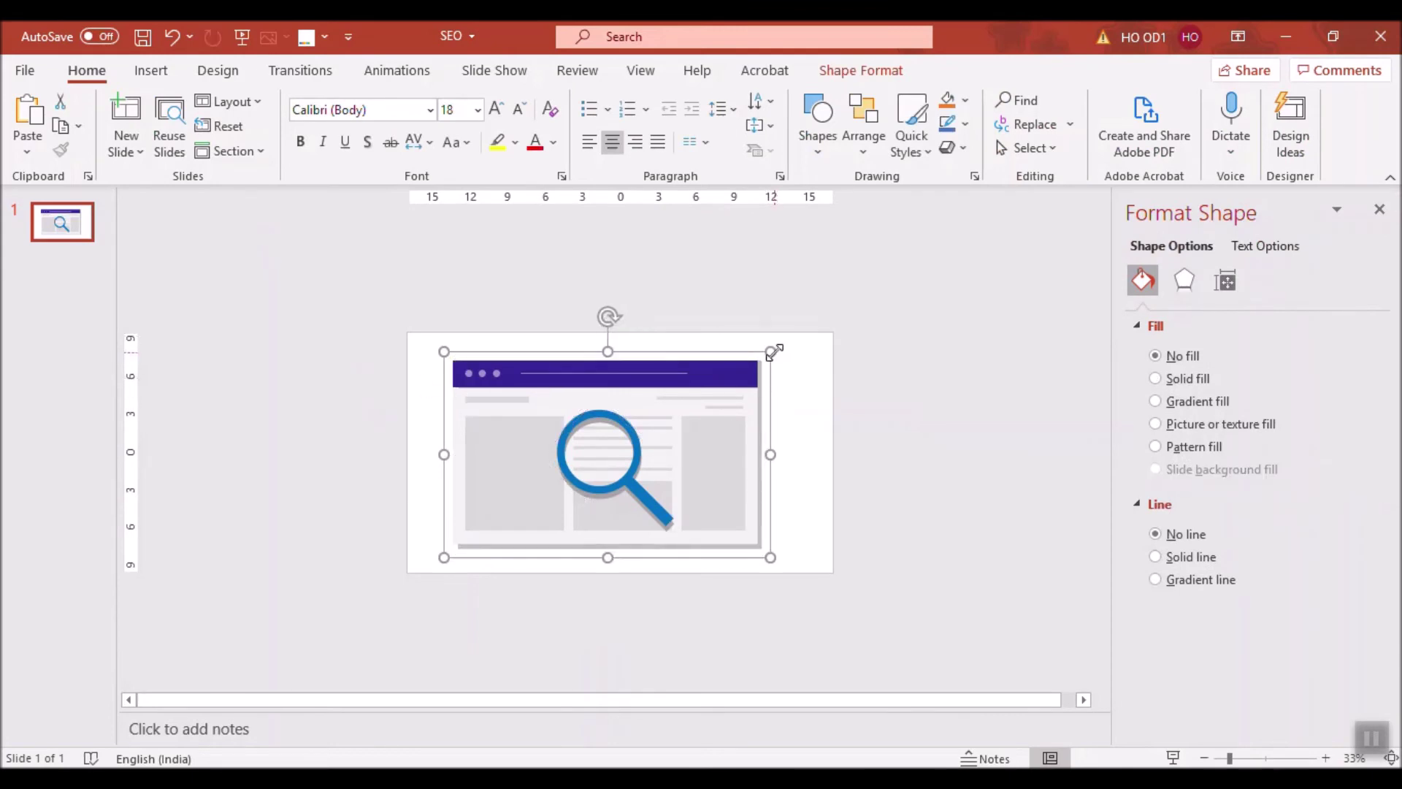
drag(744, 390, 642, 473)
scroll(544, 462, down, 1)
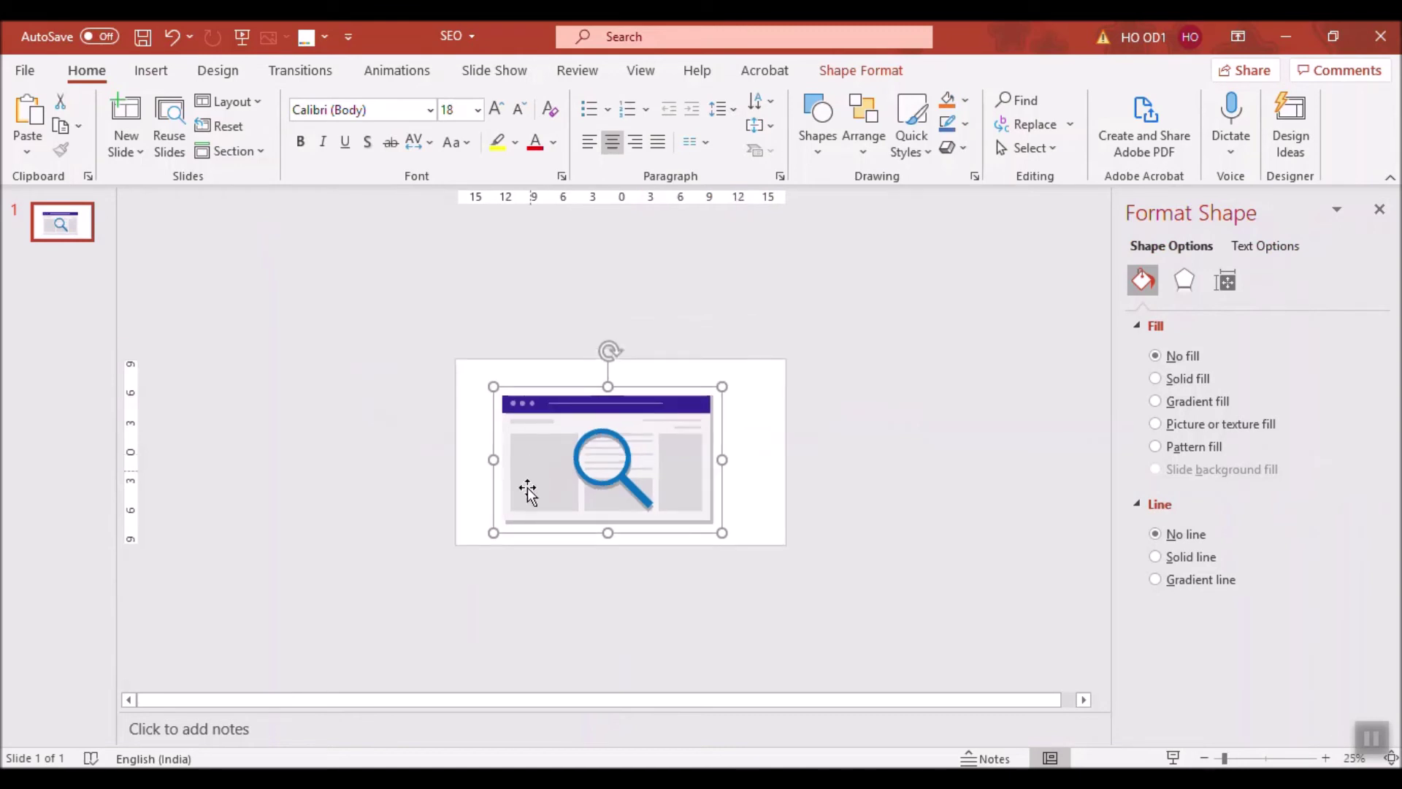
Draw a closed Scribble freeform blob around the mockup and give it a gradient fill.
click(140, 75)
click(374, 139)
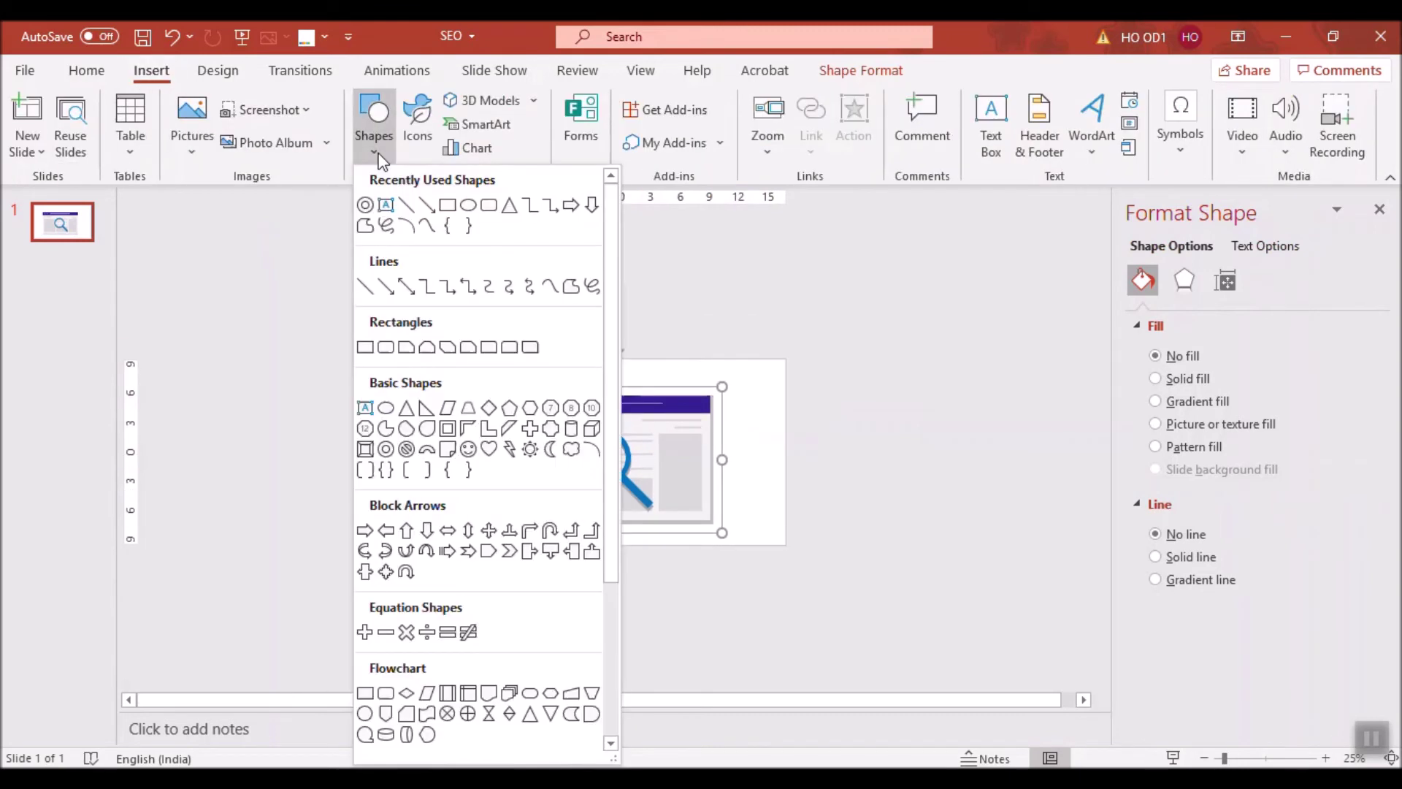
click(549, 286)
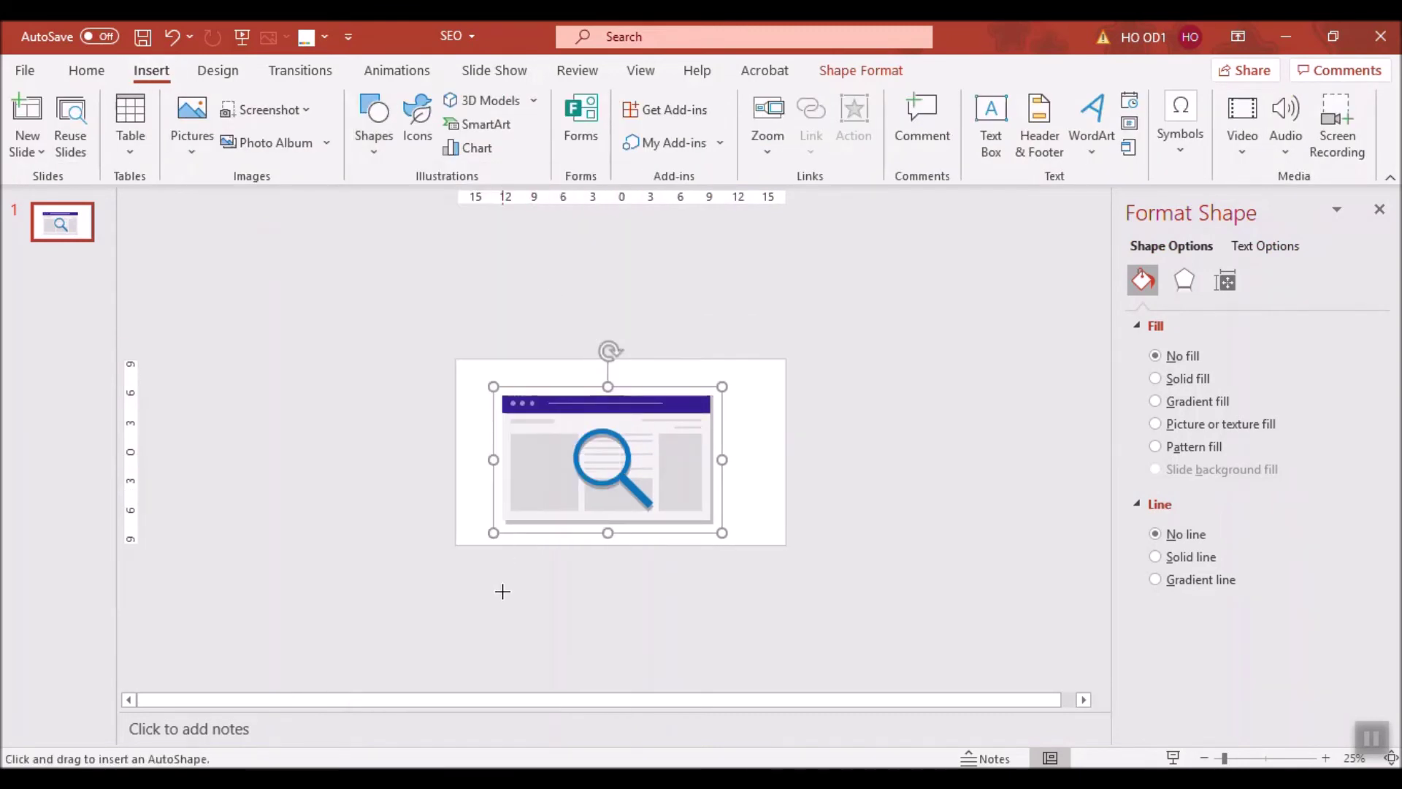
mouse_move(509, 541)
mouse_down()
mouse_move(479, 491)
mouse_move(505, 433)
mouse_up()
drag(497, 381, 530, 359)
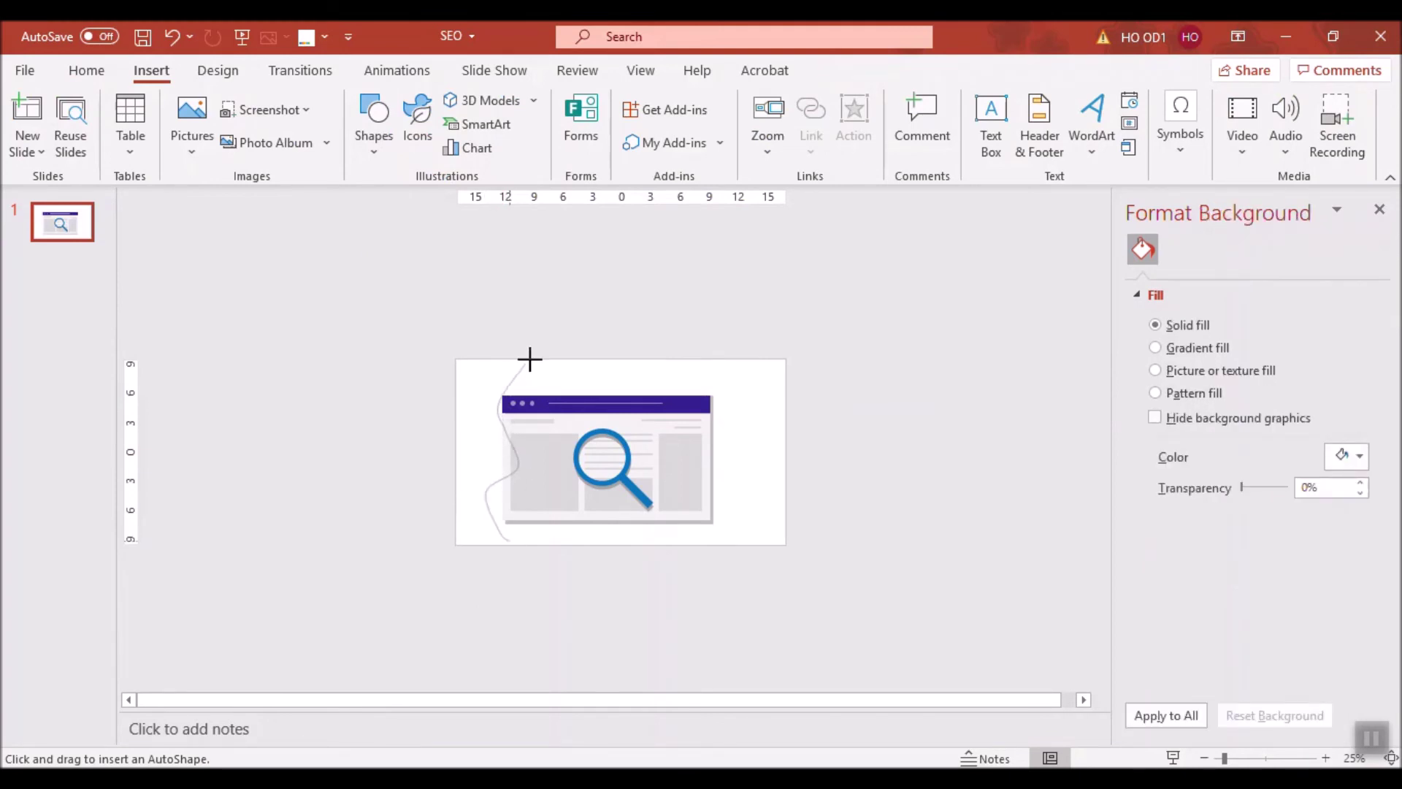
mouse_move(559, 422)
mouse_down()
mouse_move(703, 381)
mouse_move(731, 423)
mouse_move(713, 491)
mouse_move(660, 532)
mouse_move(689, 530)
mouse_up()
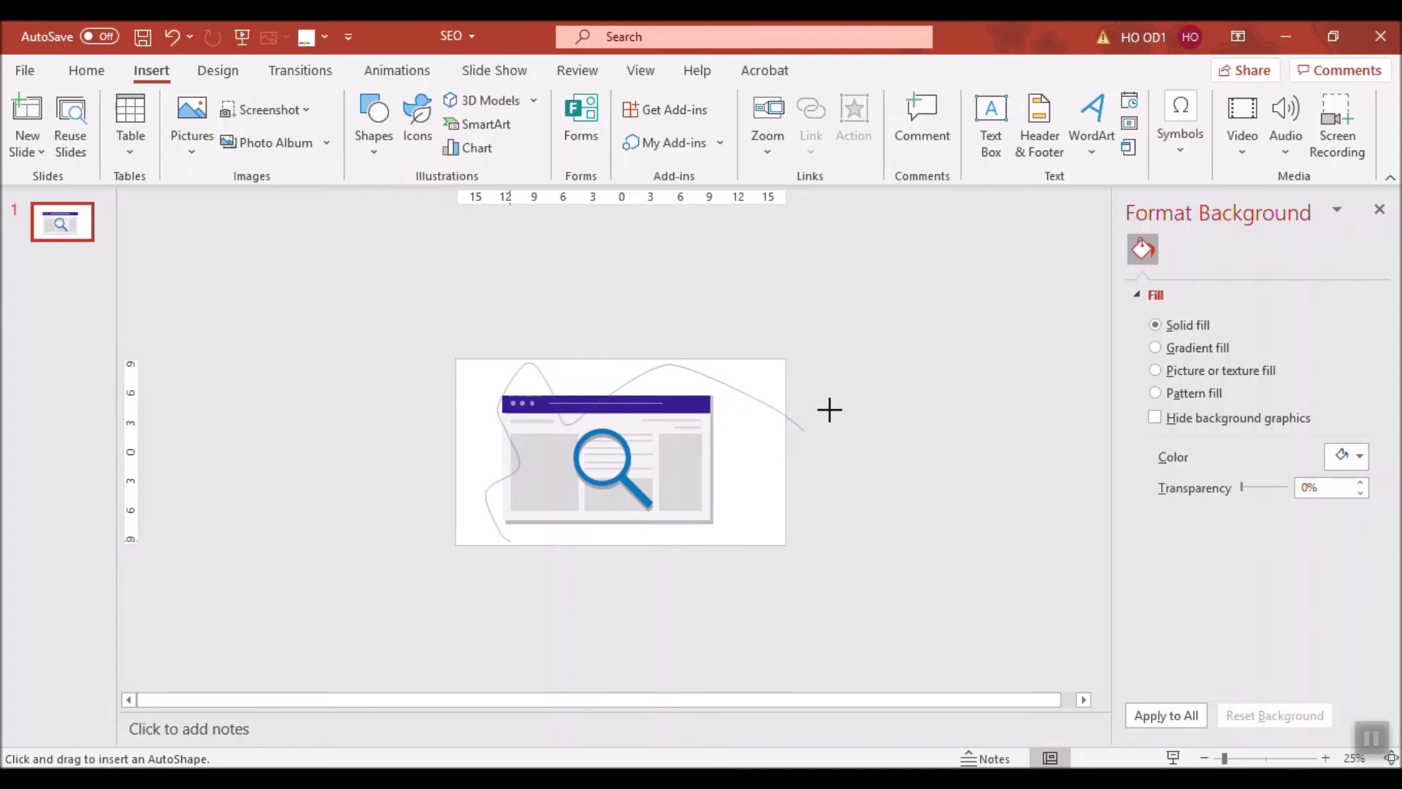
mouse_move(735, 378)
mouse_down()
mouse_move(735, 465)
mouse_move(701, 519)
mouse_move(669, 527)
mouse_move(610, 497)
mouse_move(510, 545)
mouse_up()
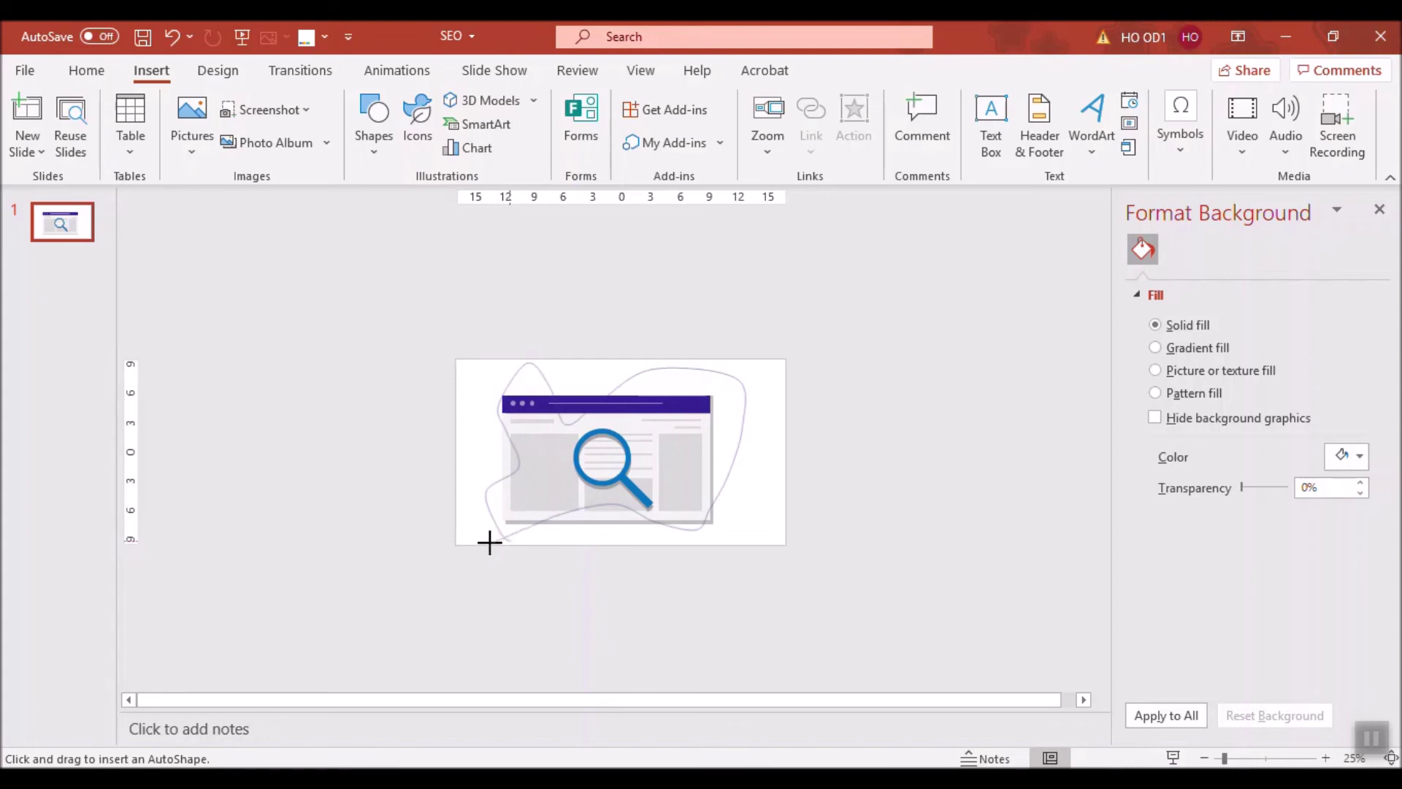
drag(489, 541, 508, 540)
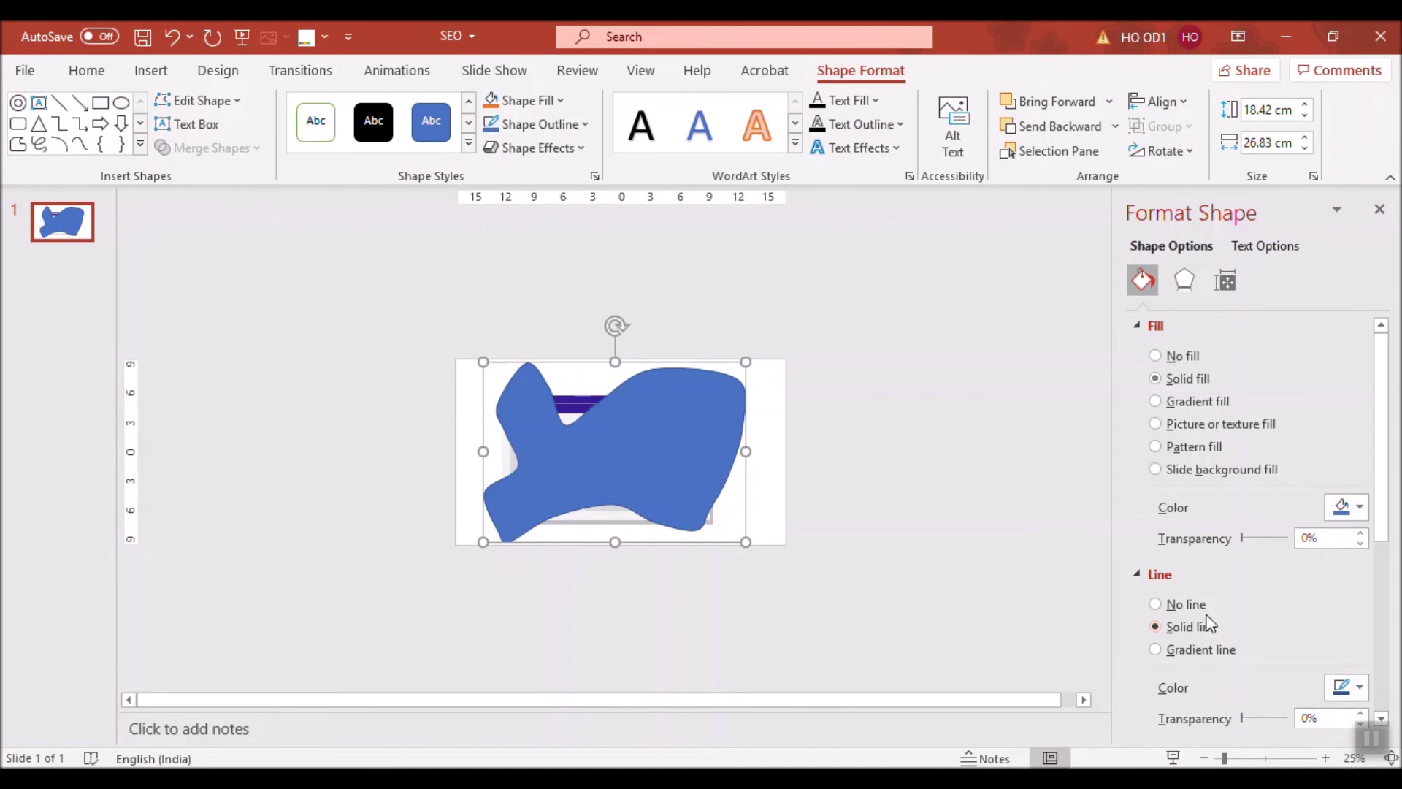
click(1203, 404)
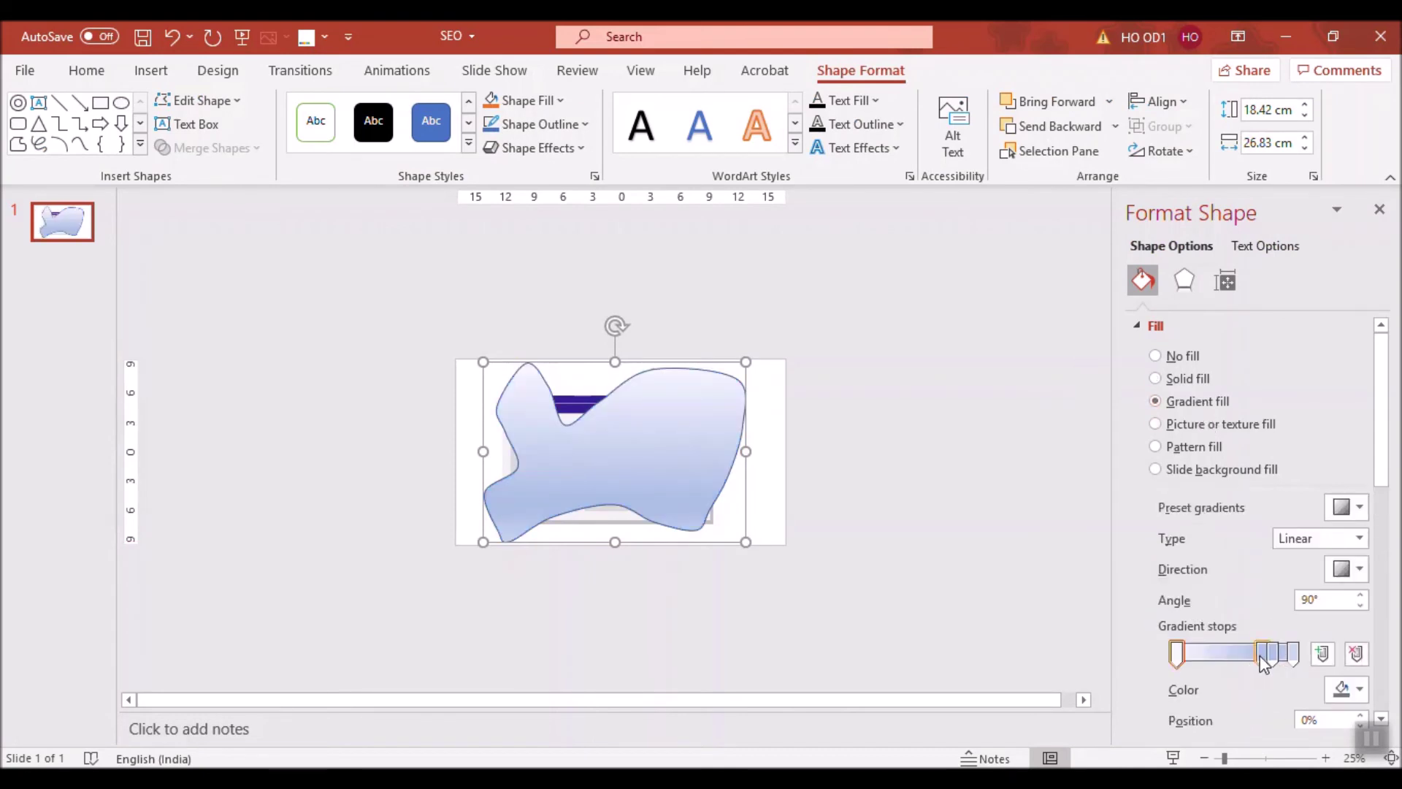
Reduce the blob's gradient to two light-blue stops, with a lighter end stop.
drag(1263, 661, 1248, 752)
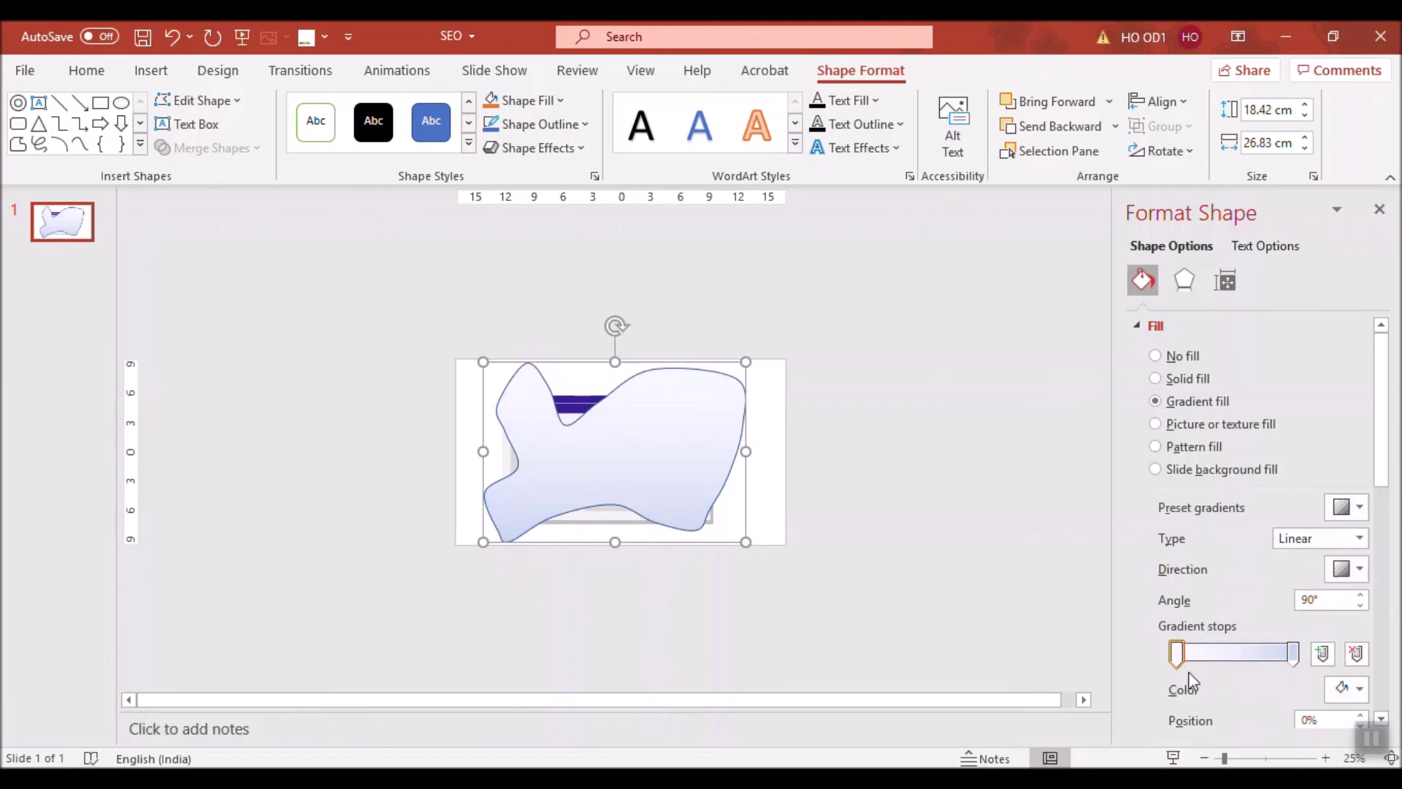
click(1177, 652)
click(1347, 689)
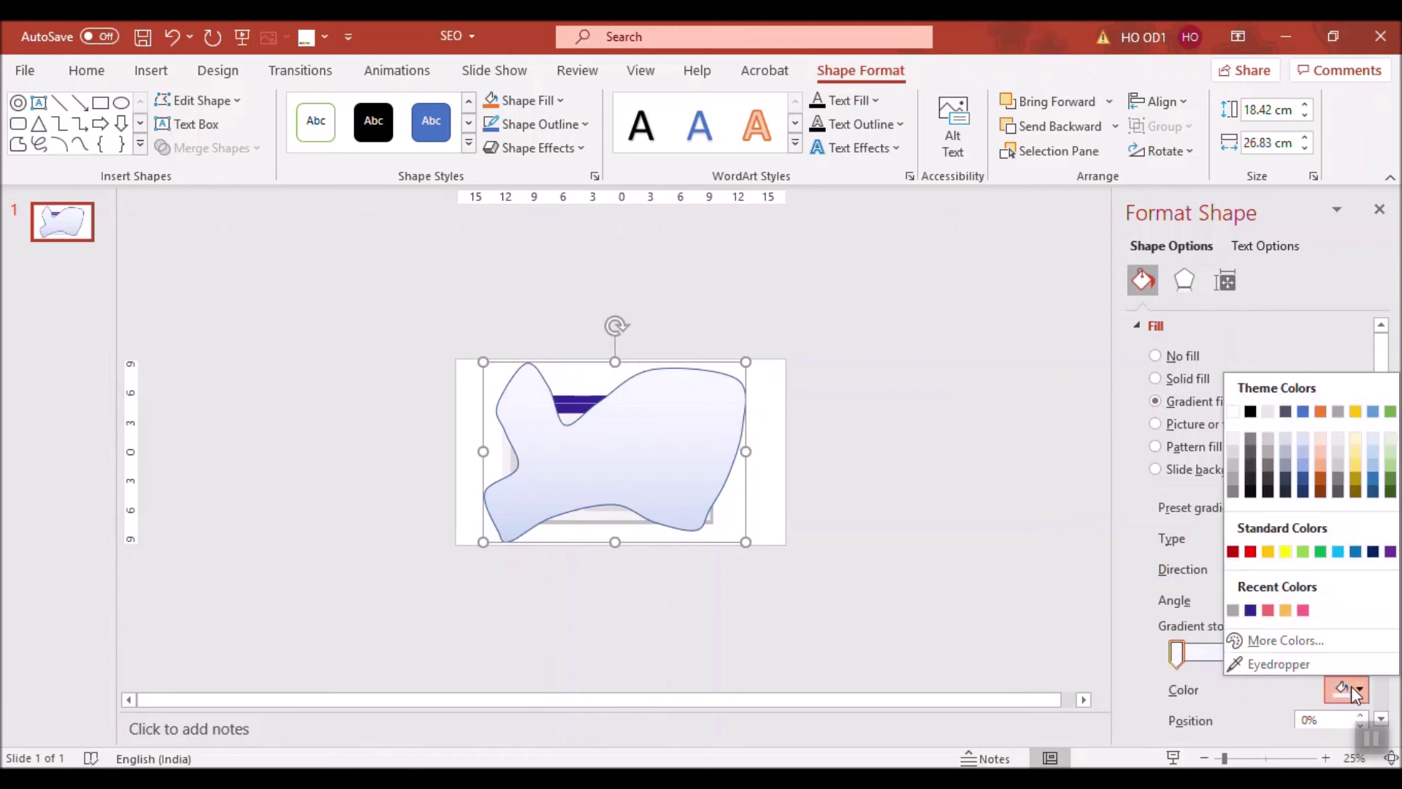
click(1338, 552)
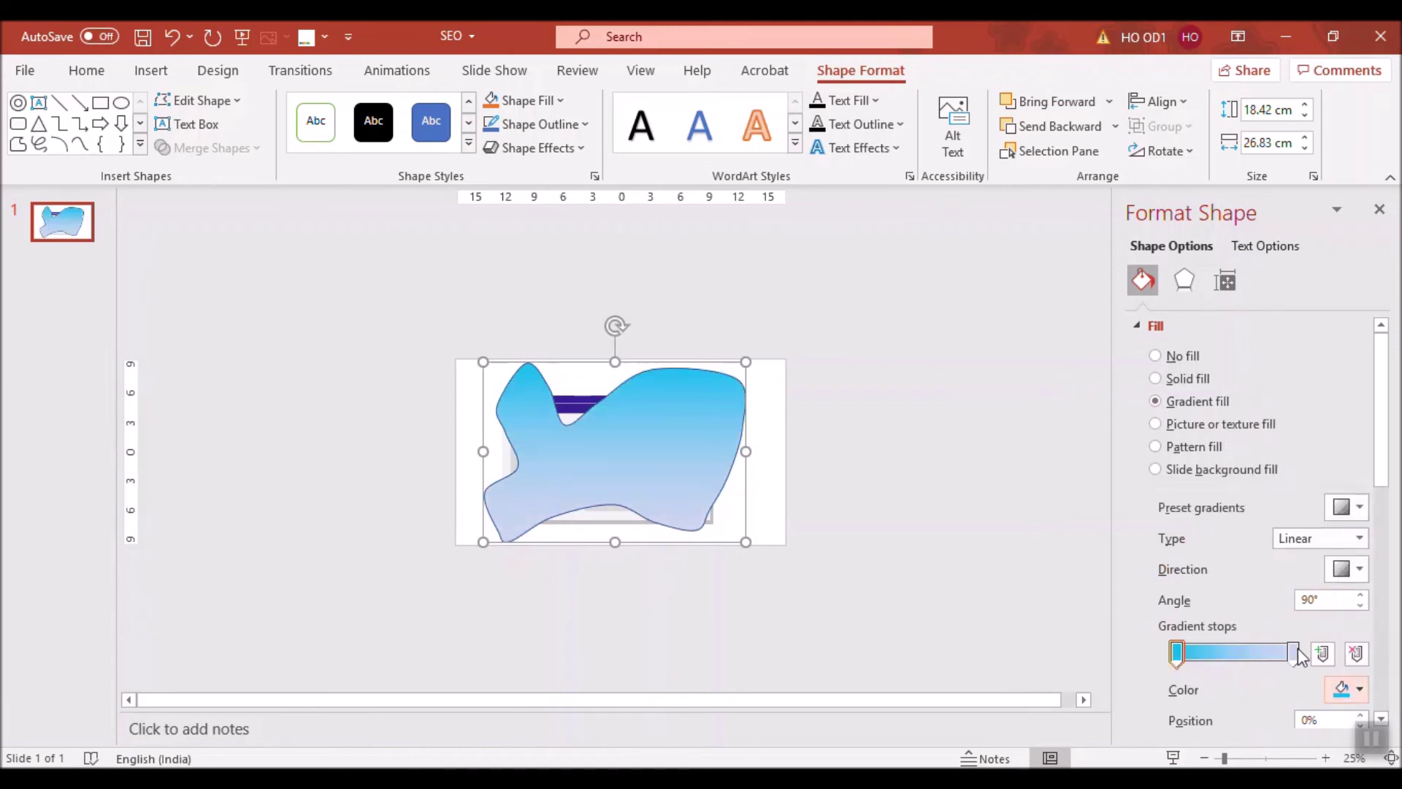
click(1351, 699)
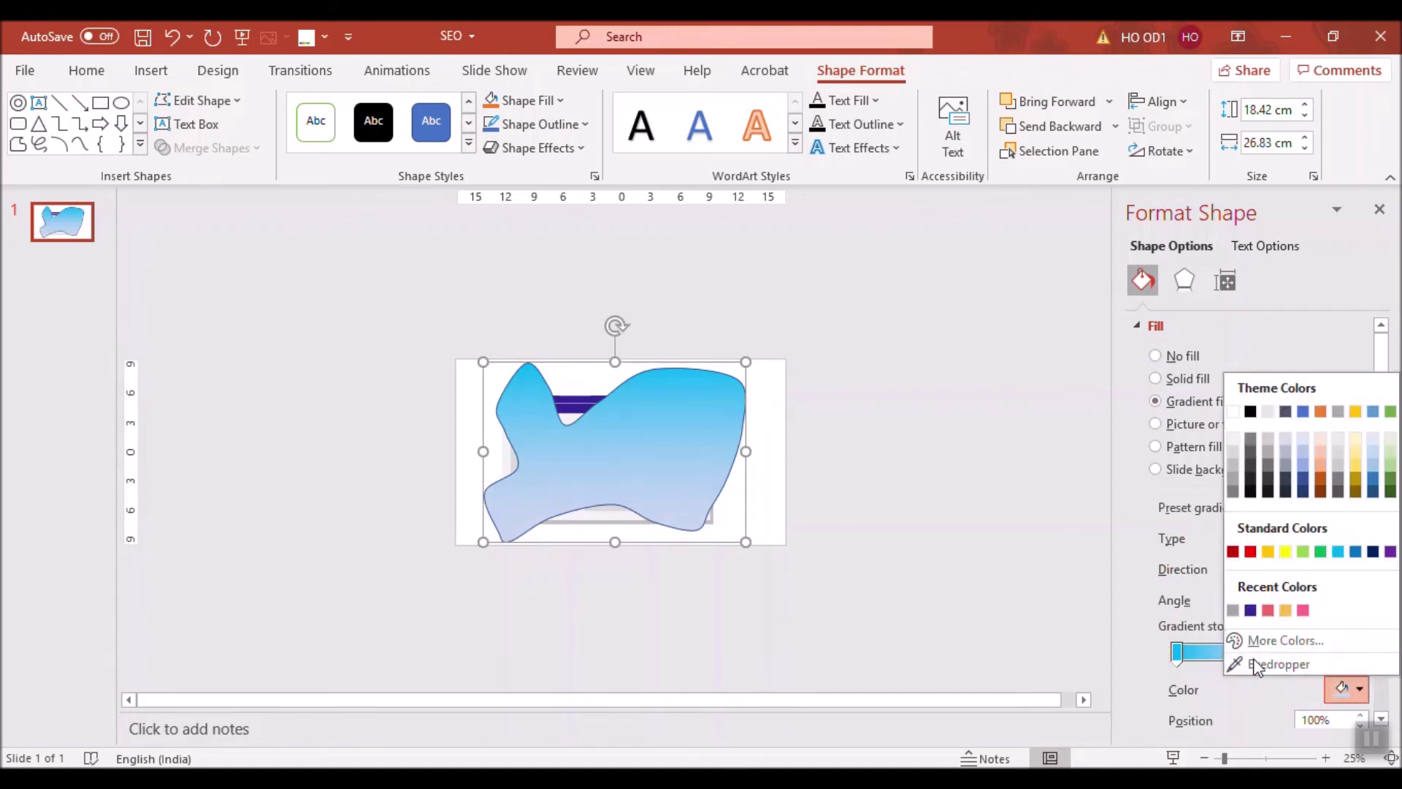
click(1337, 552)
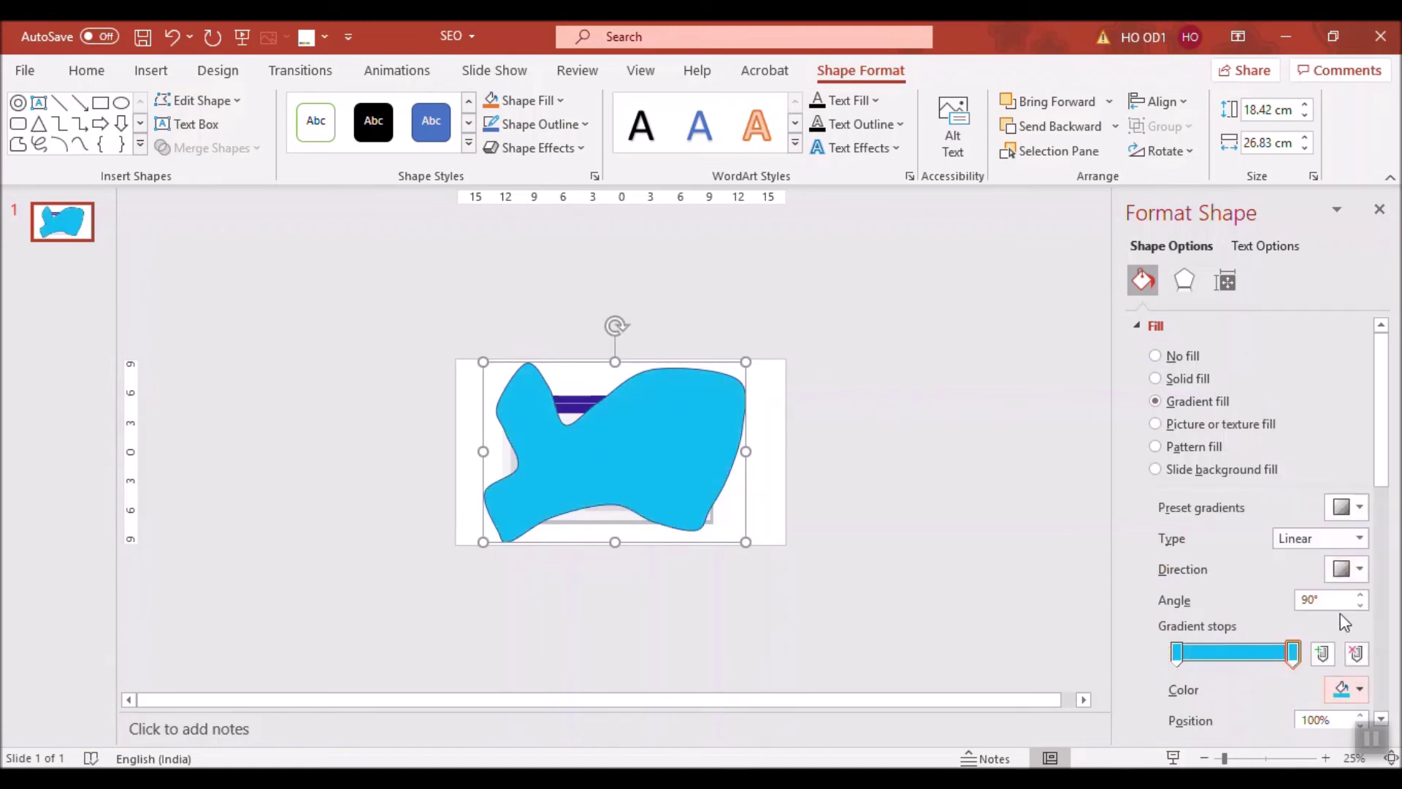
click(1351, 689)
click(1285, 636)
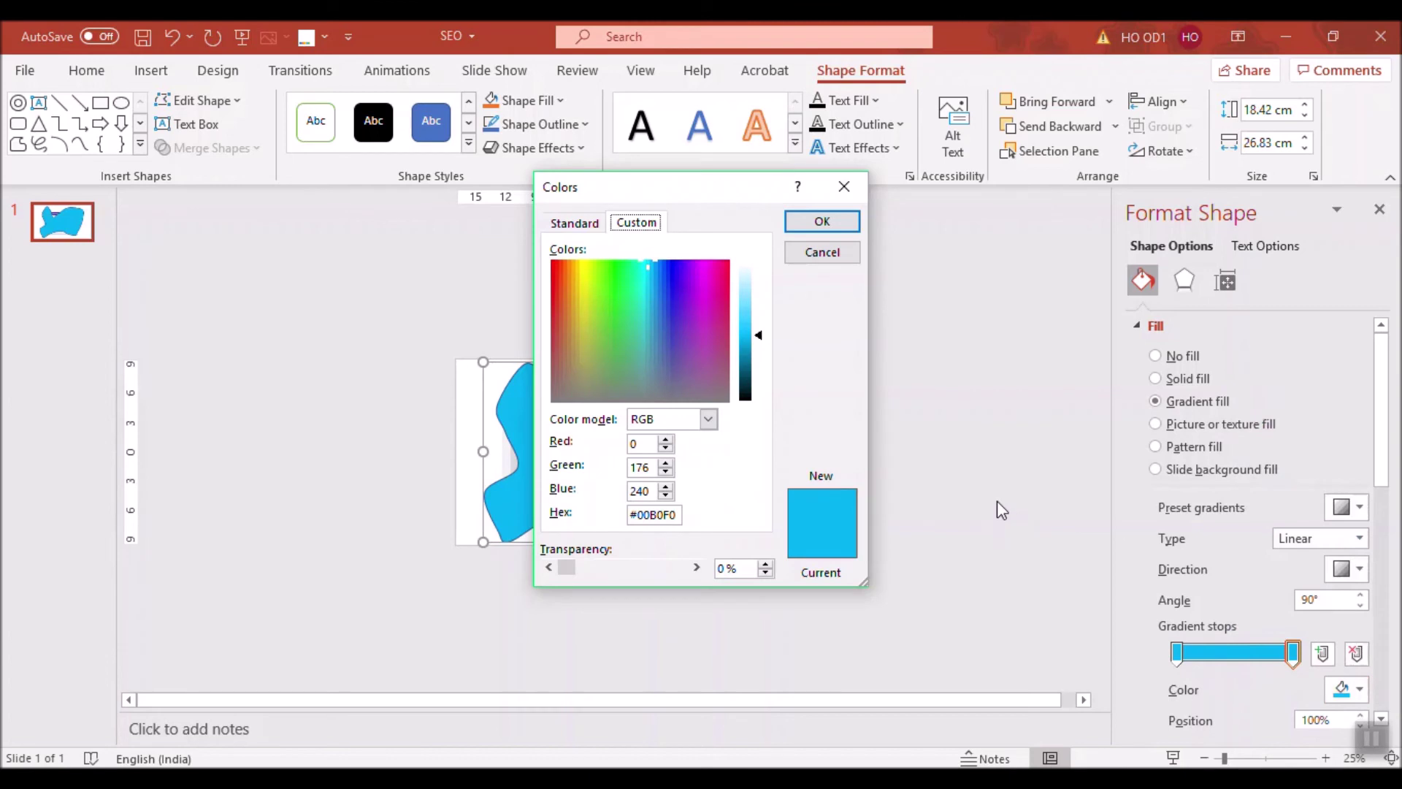
drag(763, 340, 762, 308)
click(850, 223)
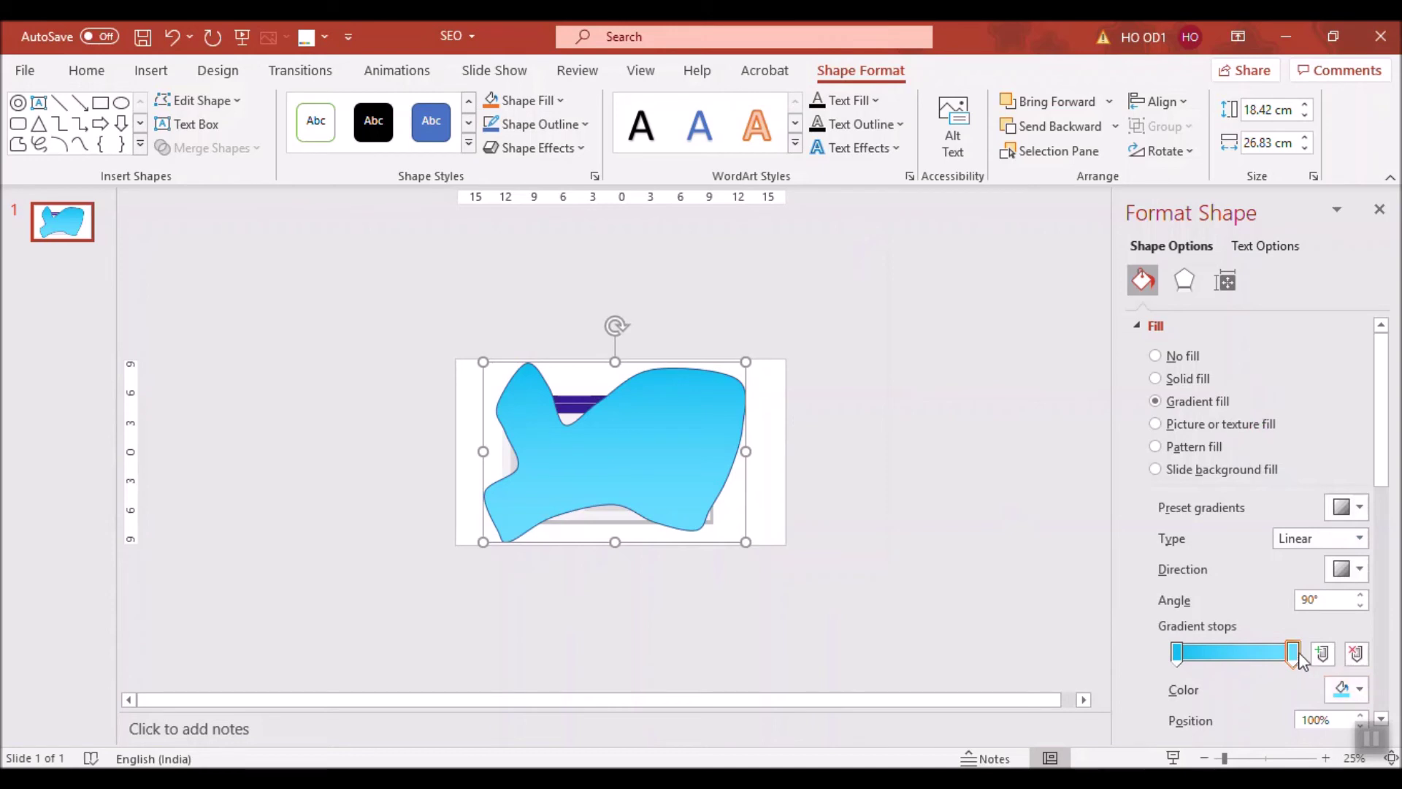
click(1360, 689)
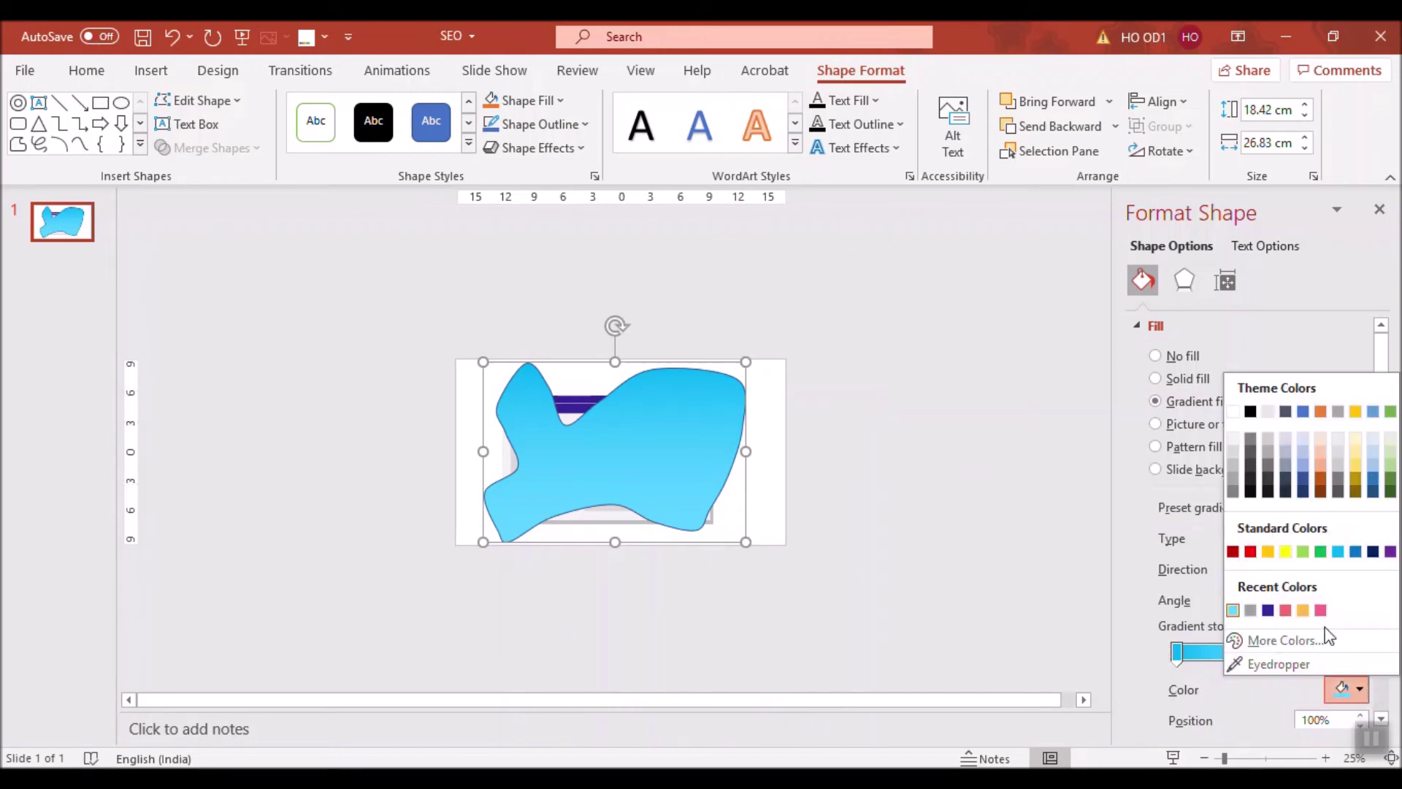
click(1274, 635)
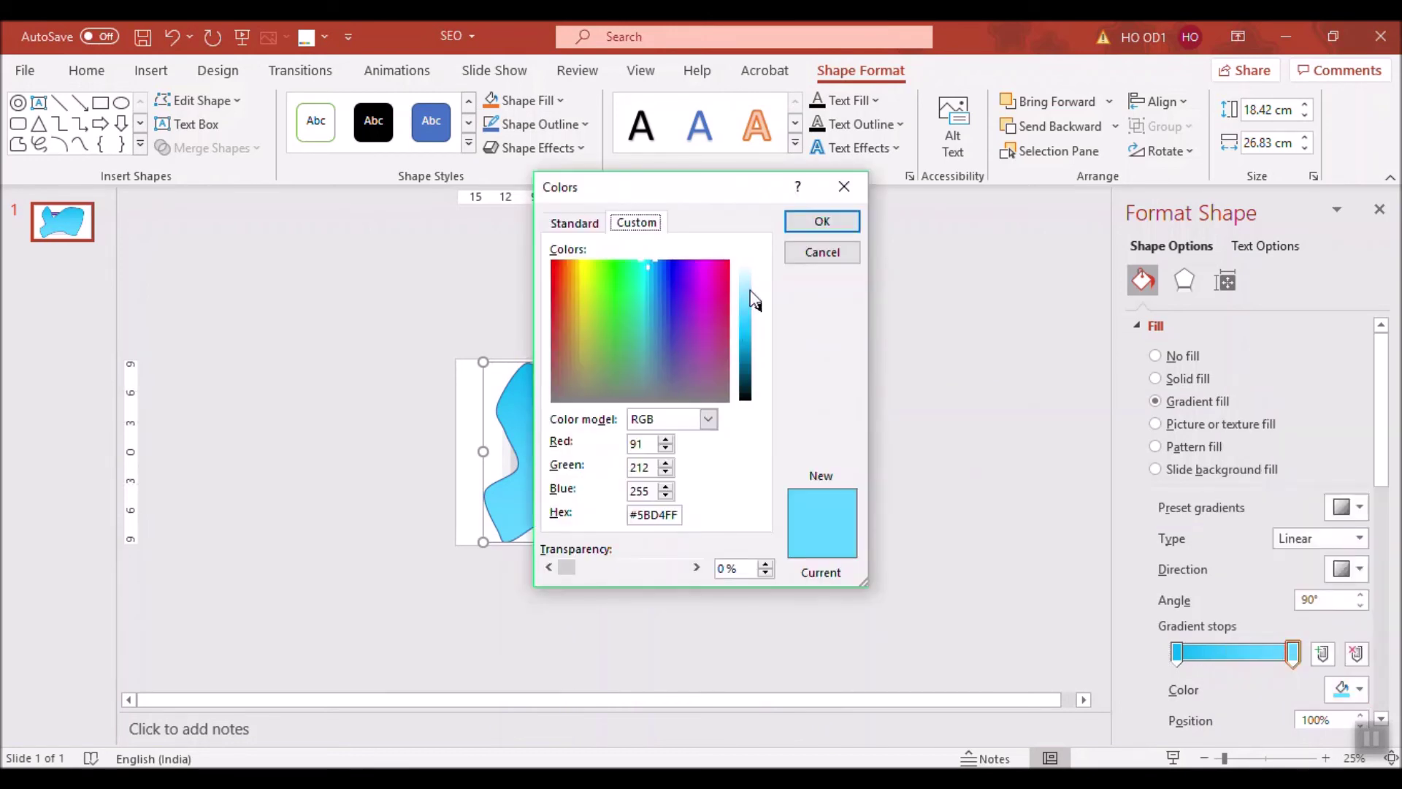
click(820, 221)
Remove the blob's outline and send it to the back behind the mockup.
click(779, 406)
click(728, 431)
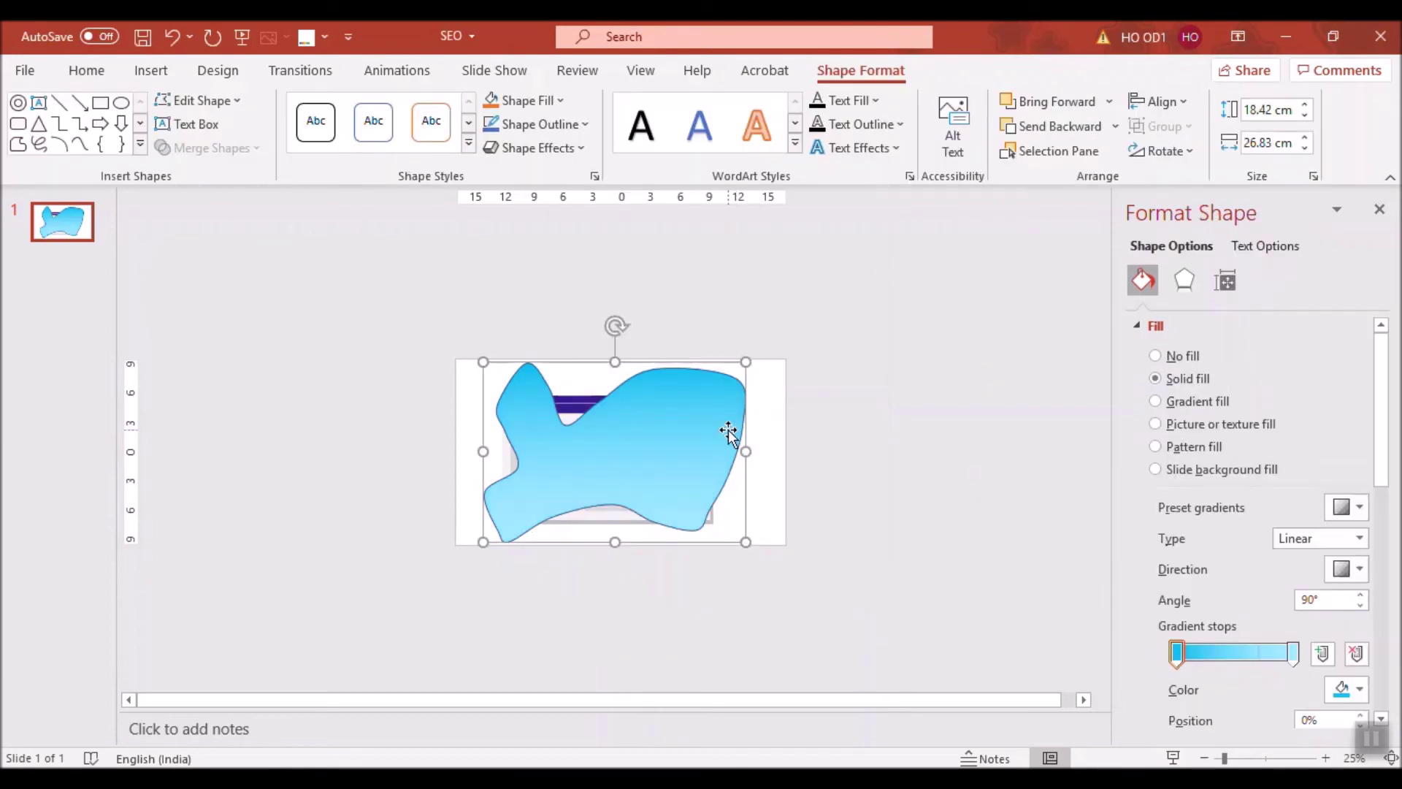
scroll(1265, 645, down, 5)
click(1155, 620)
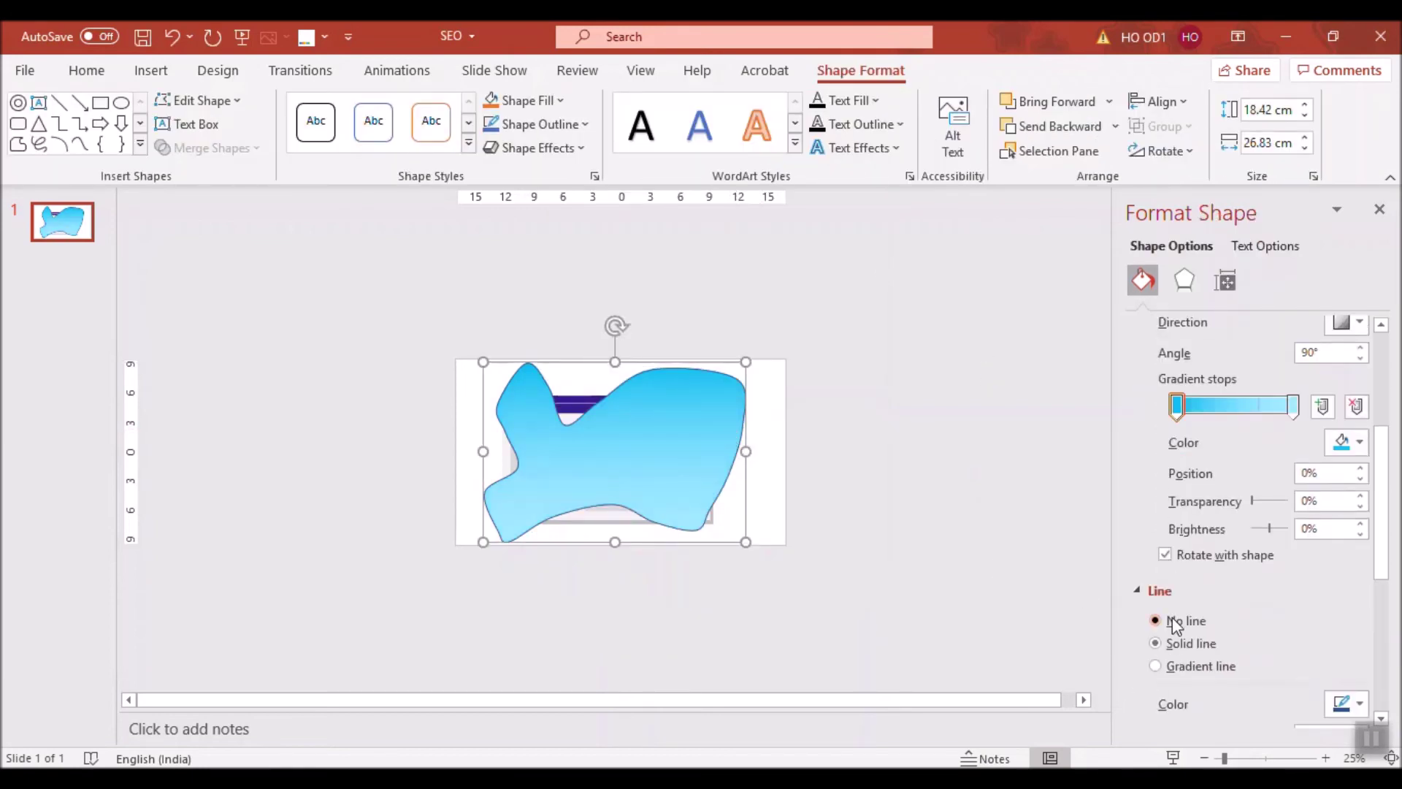
click(1115, 127)
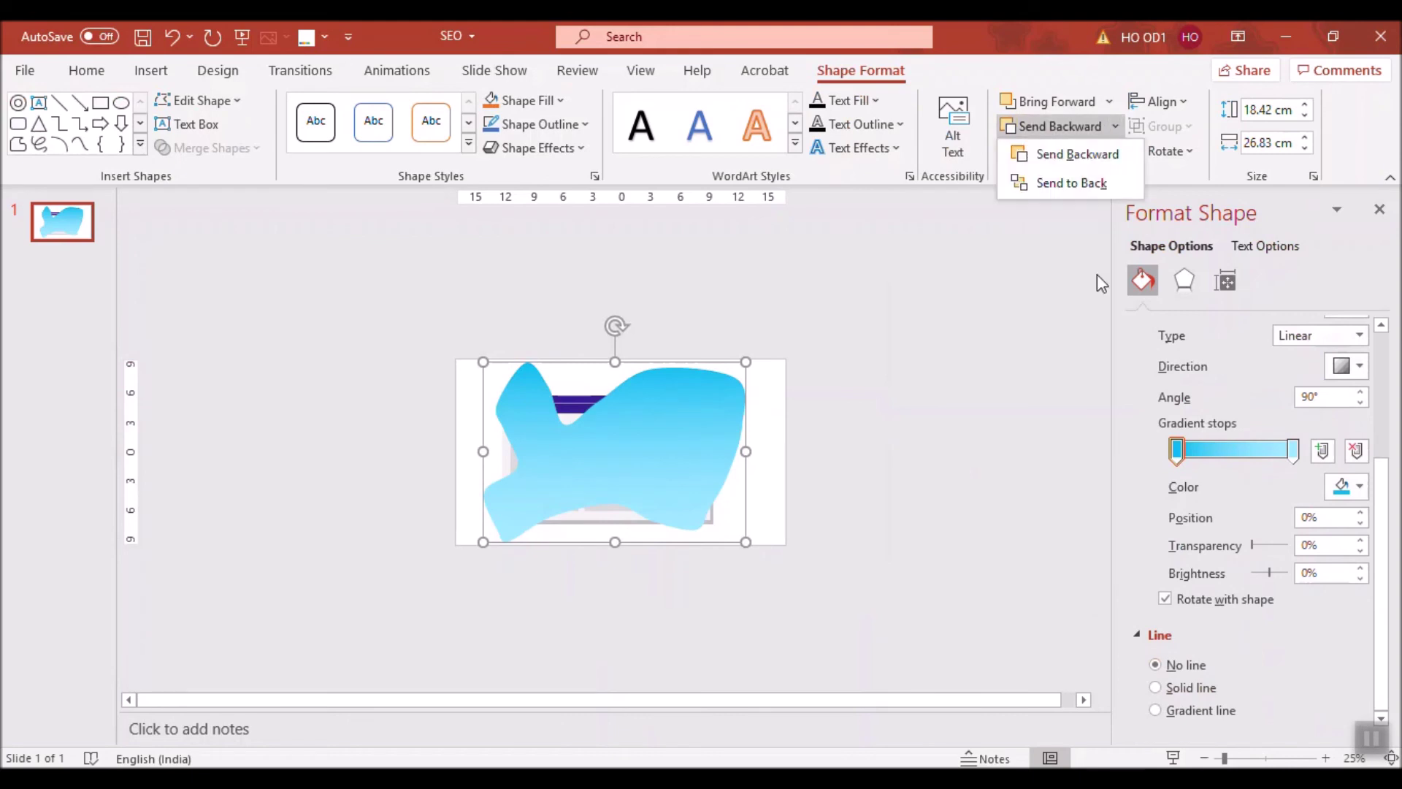
click(1091, 183)
click(928, 472)
ctrl+scroll(645, 540, up, 4)
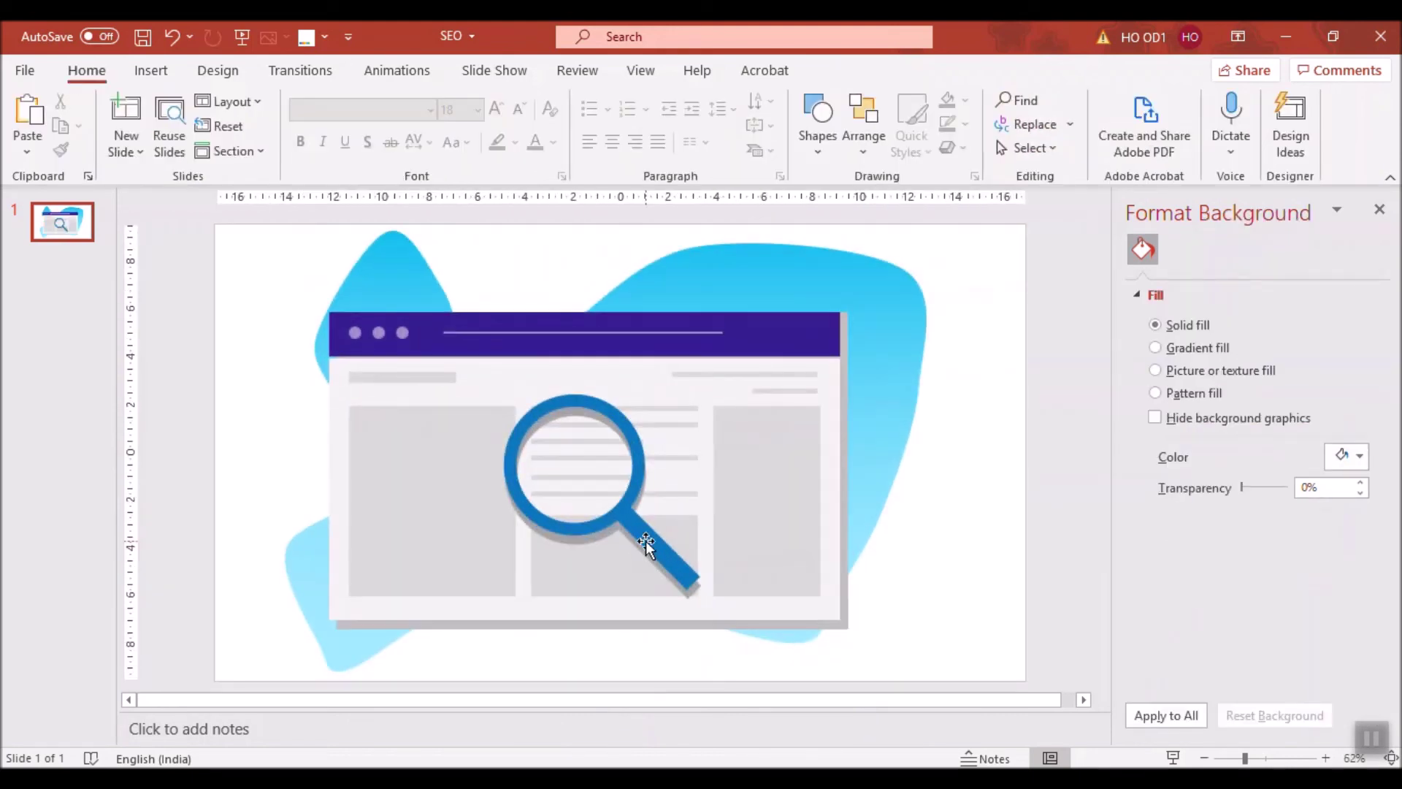
Draw a short diagonal line near the blob's top-left and make it a 3.5 pt light-blue solid line.
click(150, 70)
click(371, 139)
click(421, 227)
drag(256, 255, 286, 284)
click(1360, 462)
click(1360, 462)
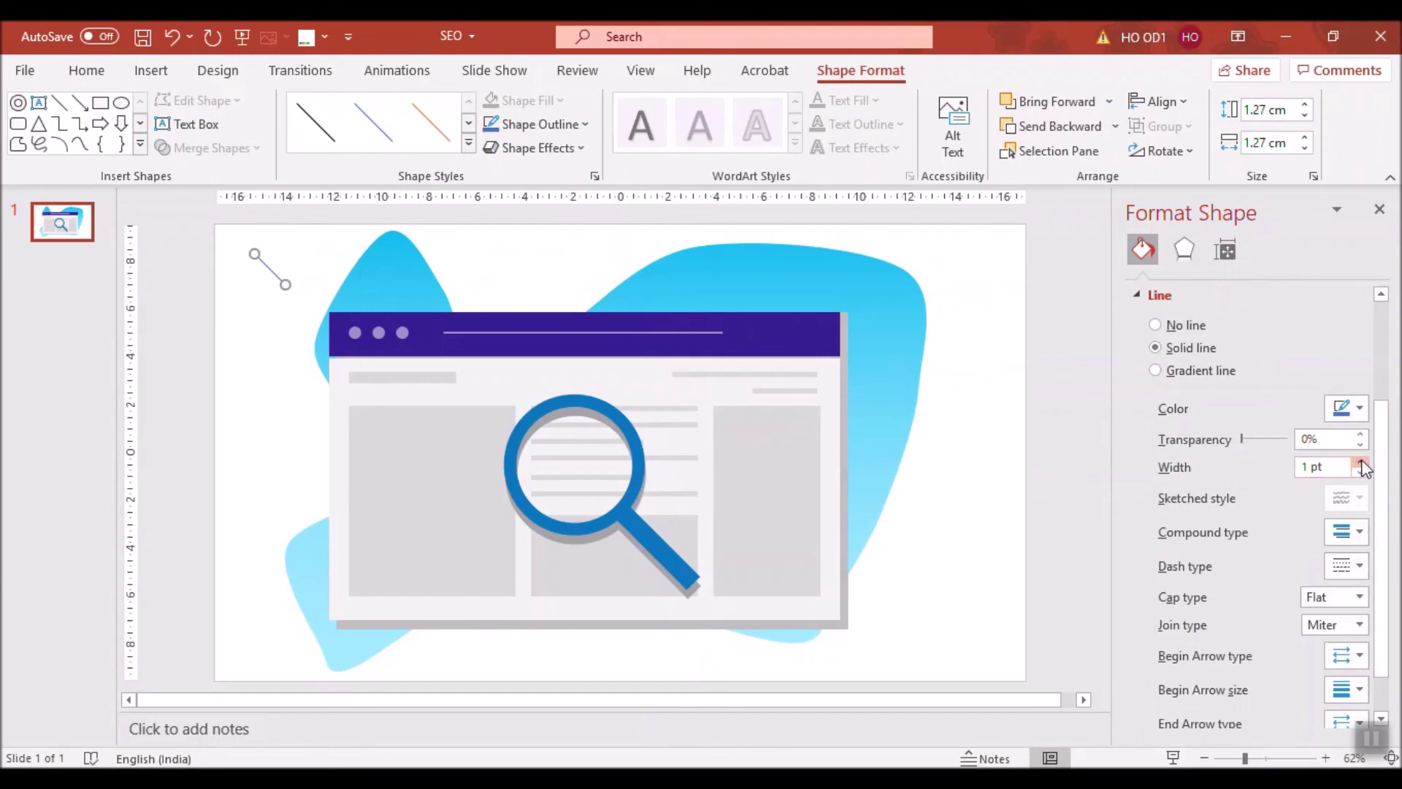
click(1360, 463)
click(1360, 463)
click(1360, 463)
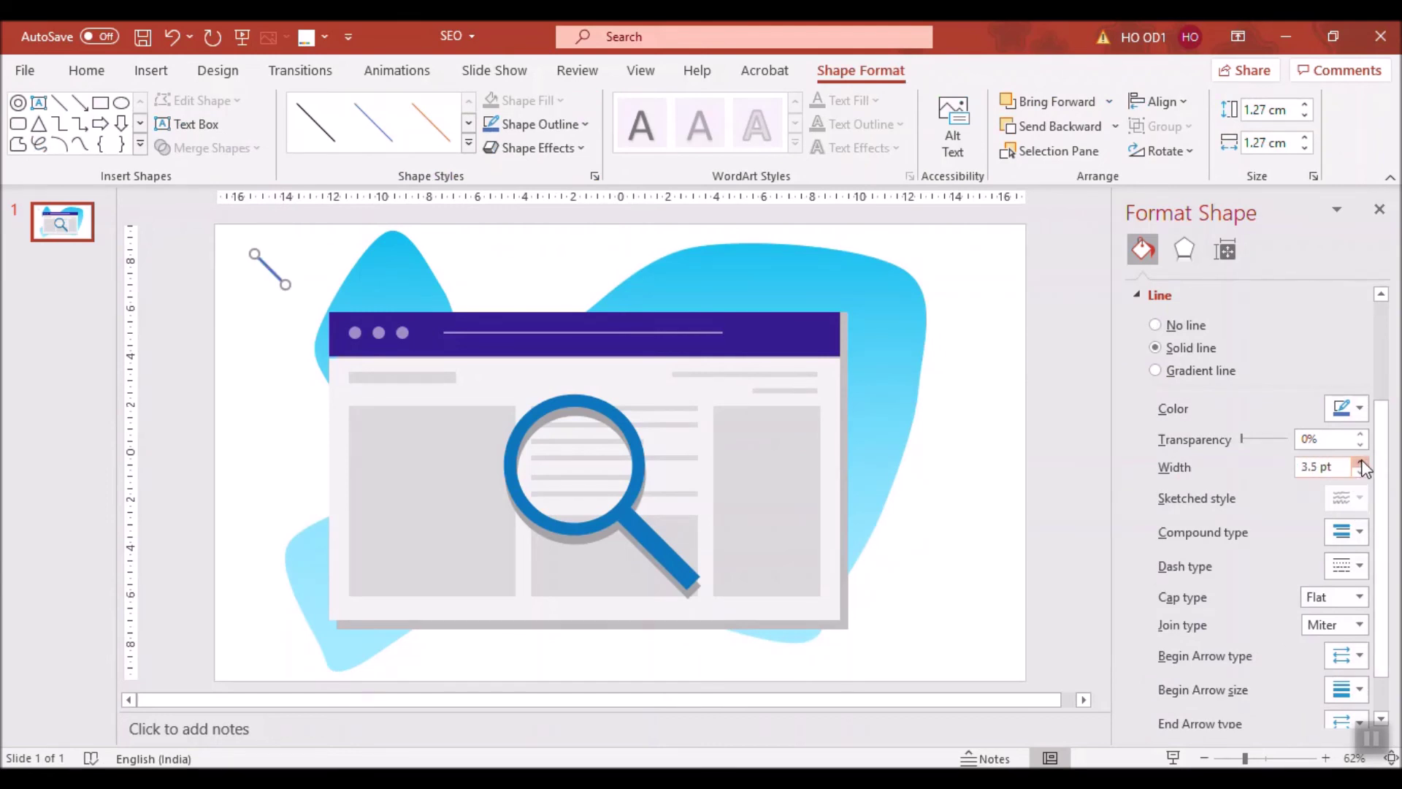
click(1363, 411)
click(1330, 607)
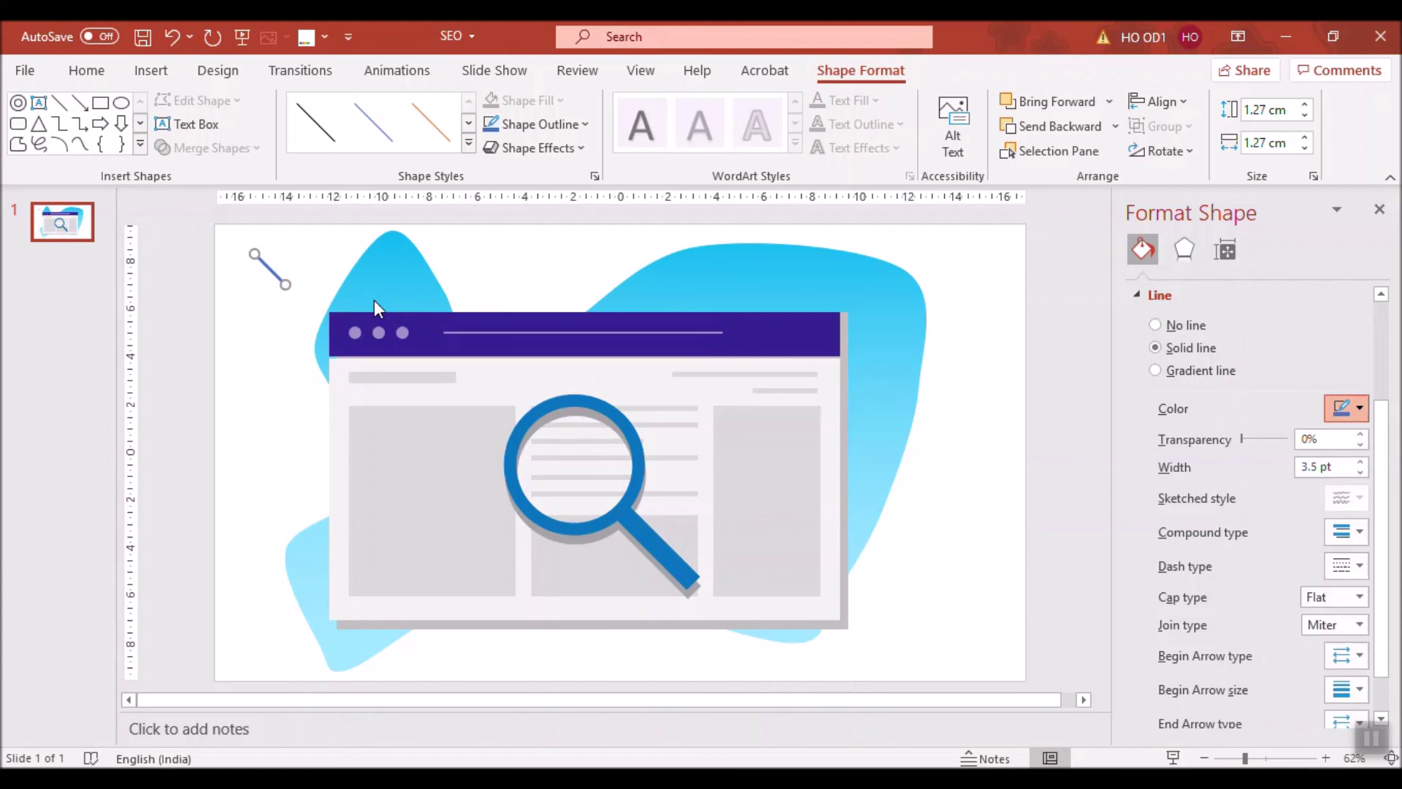
Duplicate the diagonal line and level the copy off into a short horizontal stroke.
mouse_move(269, 270)
mouse_down()
mouse_move(294, 274)
mouse_move(270, 248)
mouse_up()
click(266, 285)
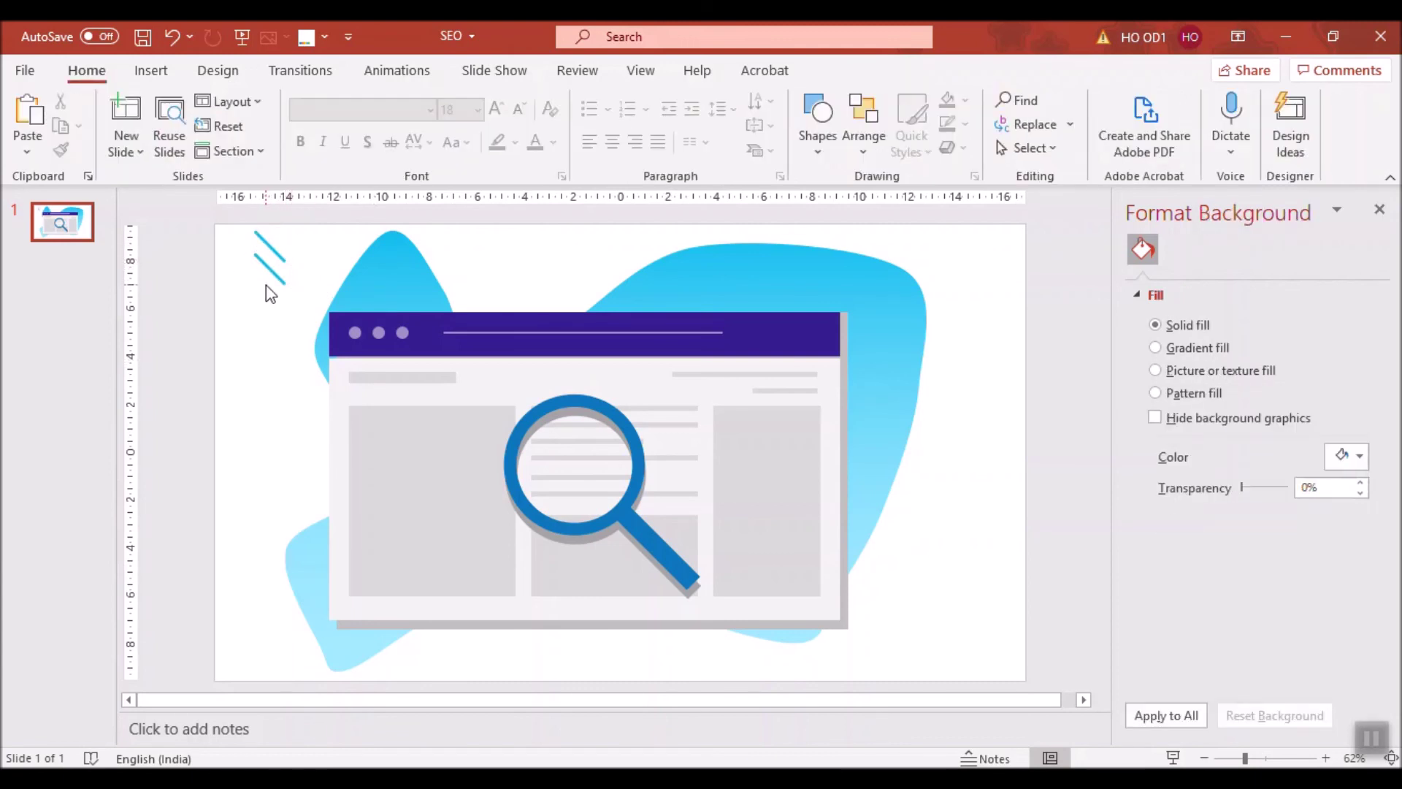
click(271, 272)
drag(251, 255, 253, 275)
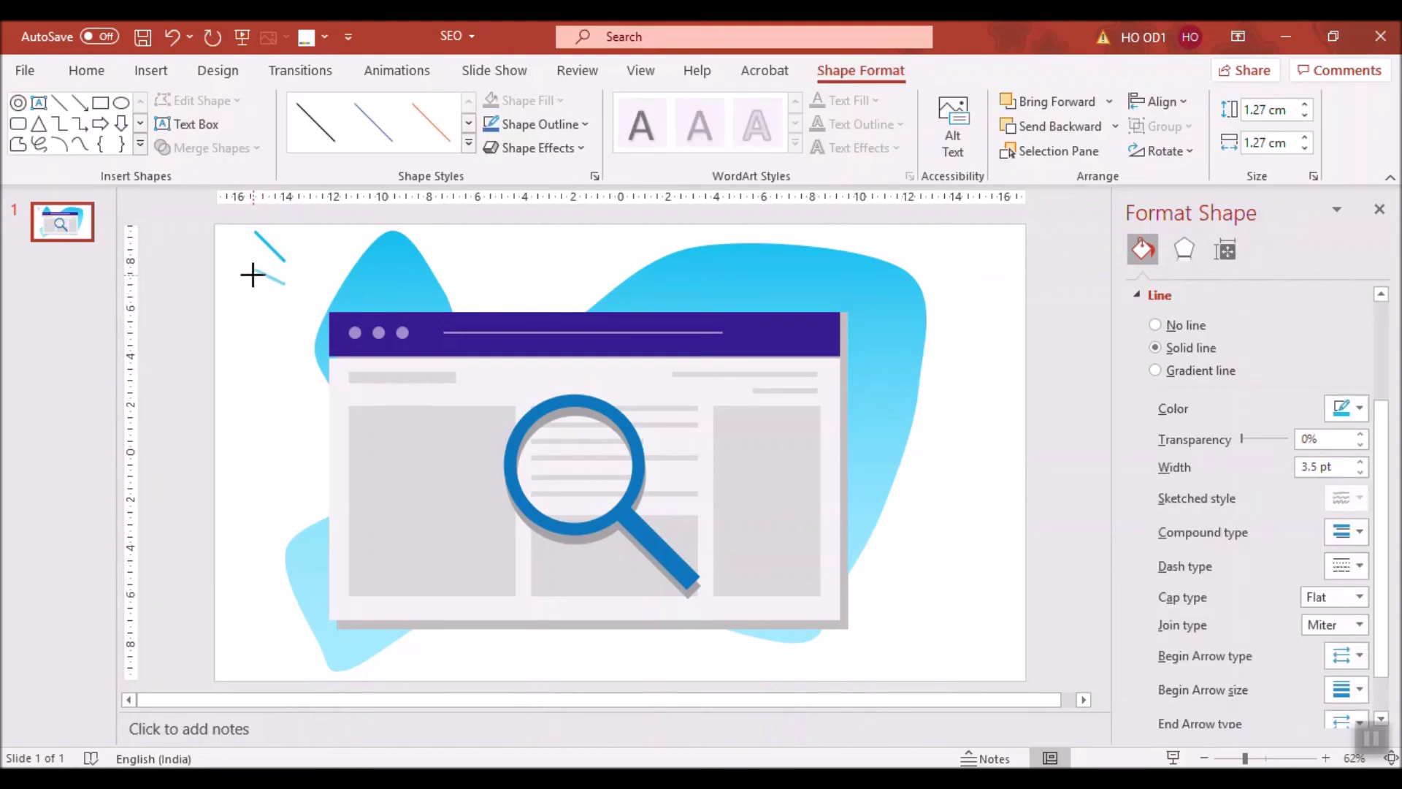
drag(253, 275, 296, 263)
Flip and rotate the horizontal line upright, then place it beside the diagonal stroke.
click(274, 320)
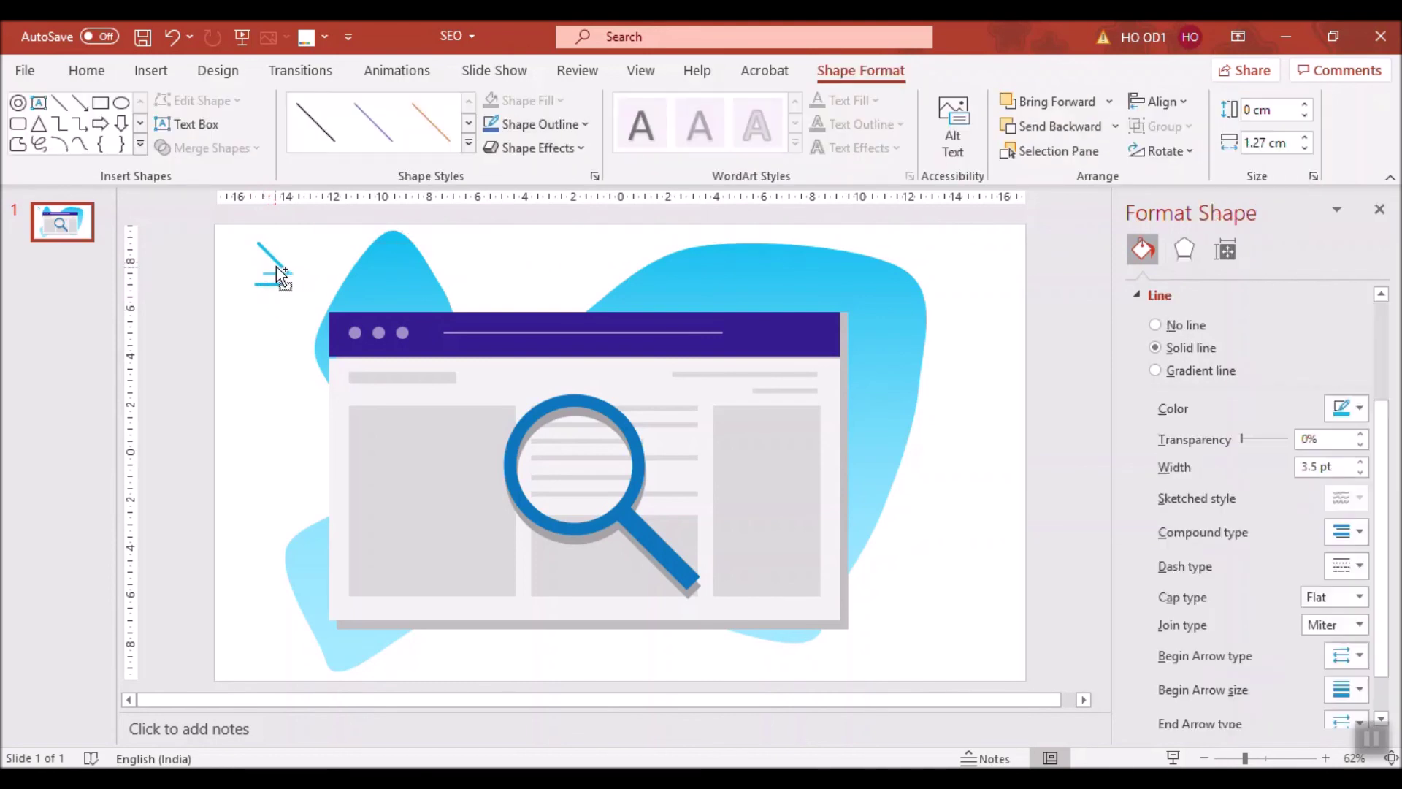
click(1168, 150)
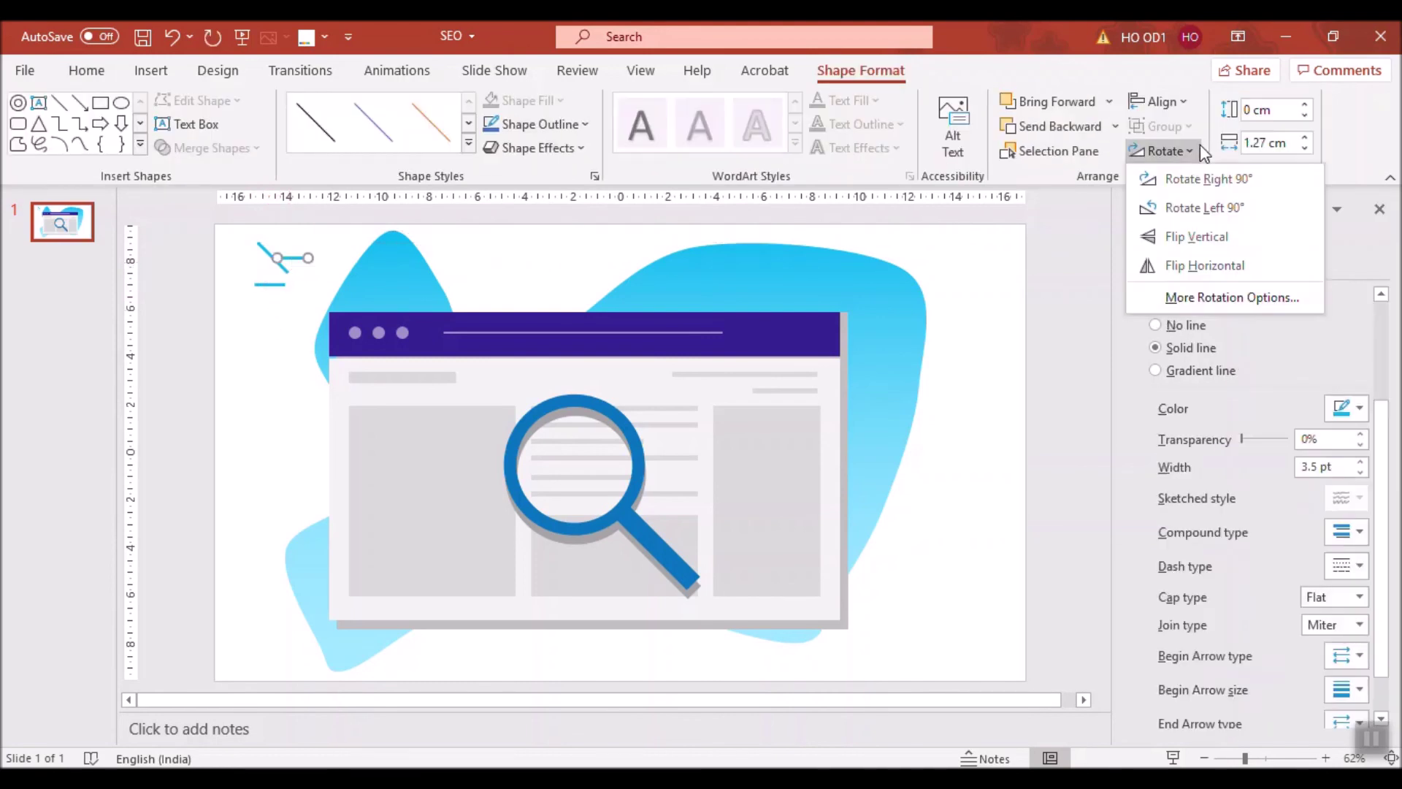
click(1193, 267)
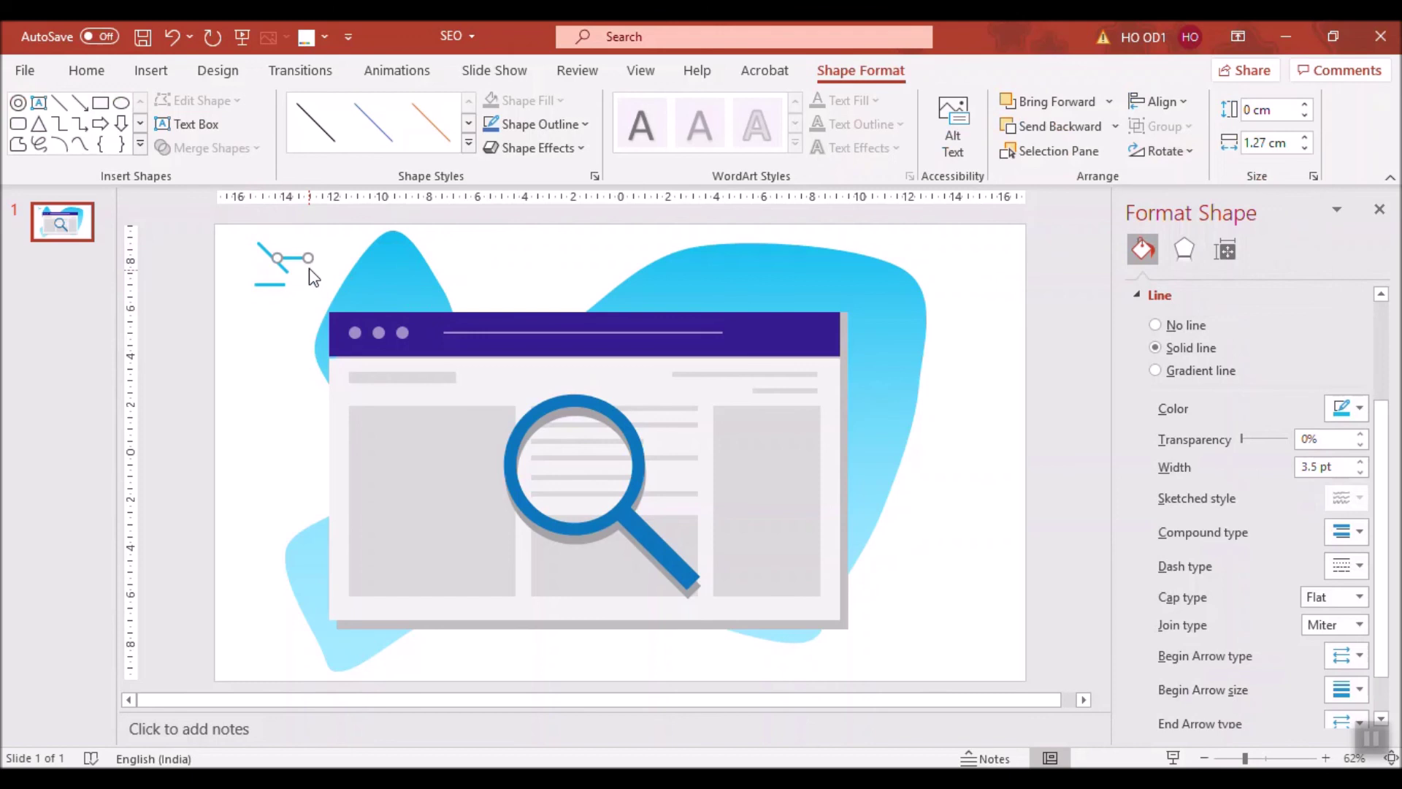
click(1168, 151)
click(1177, 233)
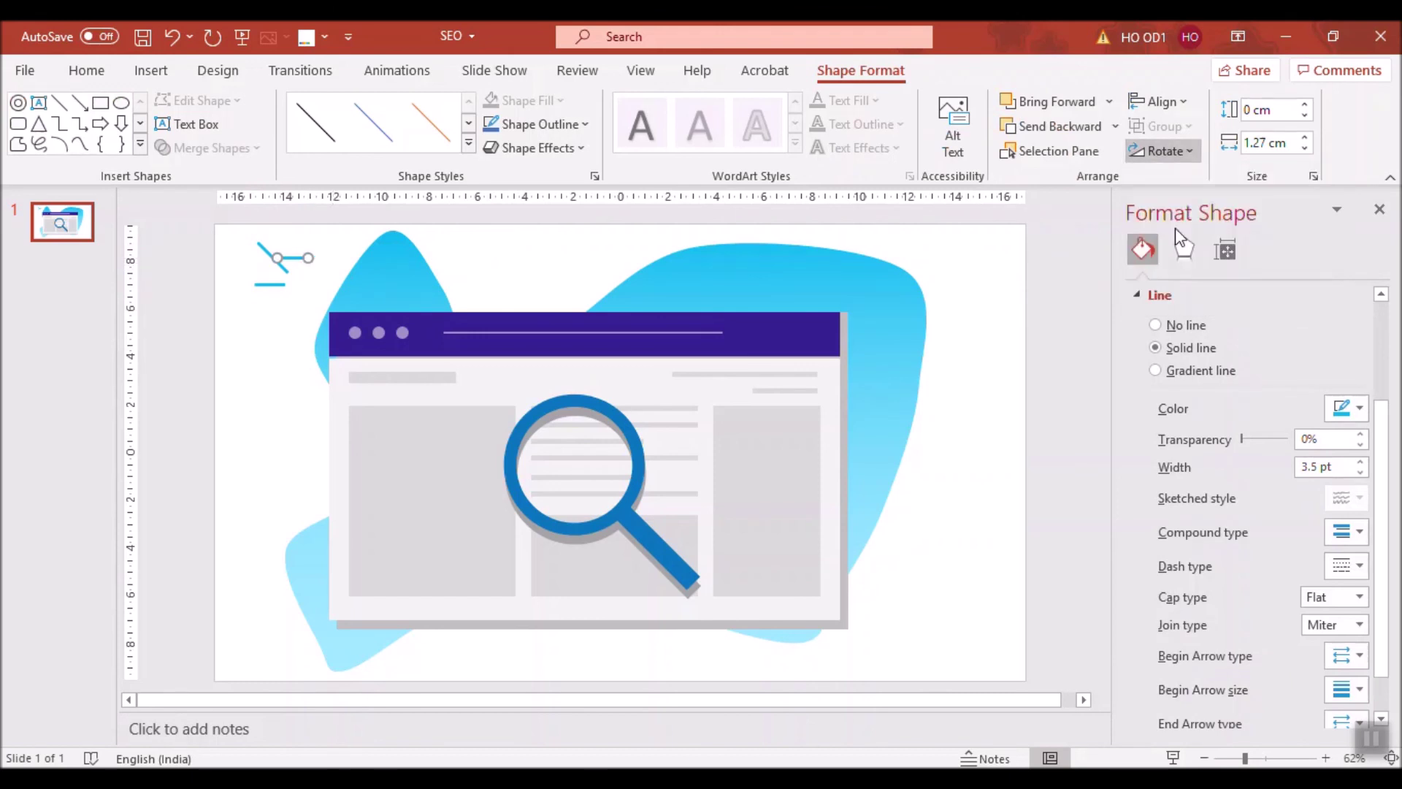
click(1168, 151)
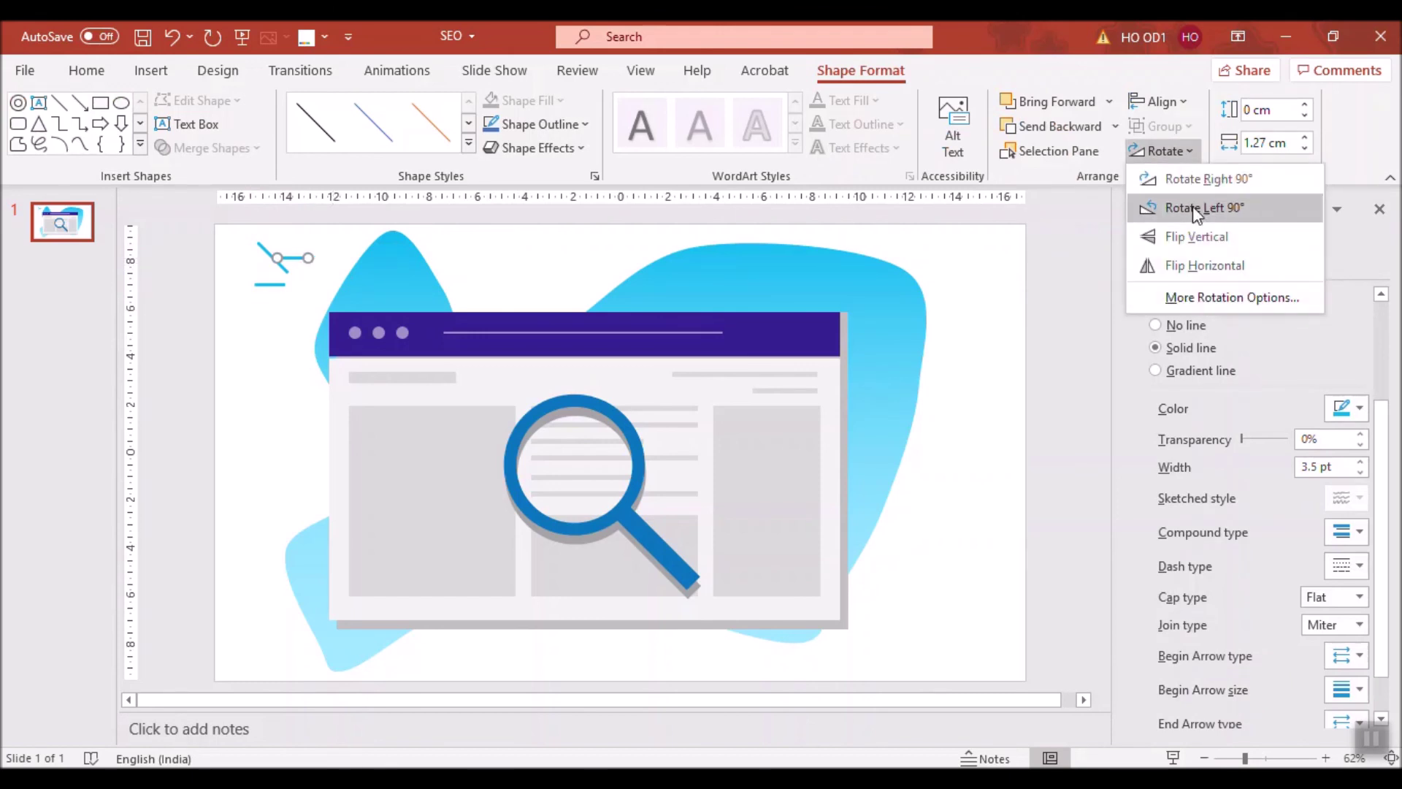
click(1193, 206)
mouse_move(290, 255)
mouse_down()
mouse_move(307, 246)
mouse_move(294, 246)
mouse_up()
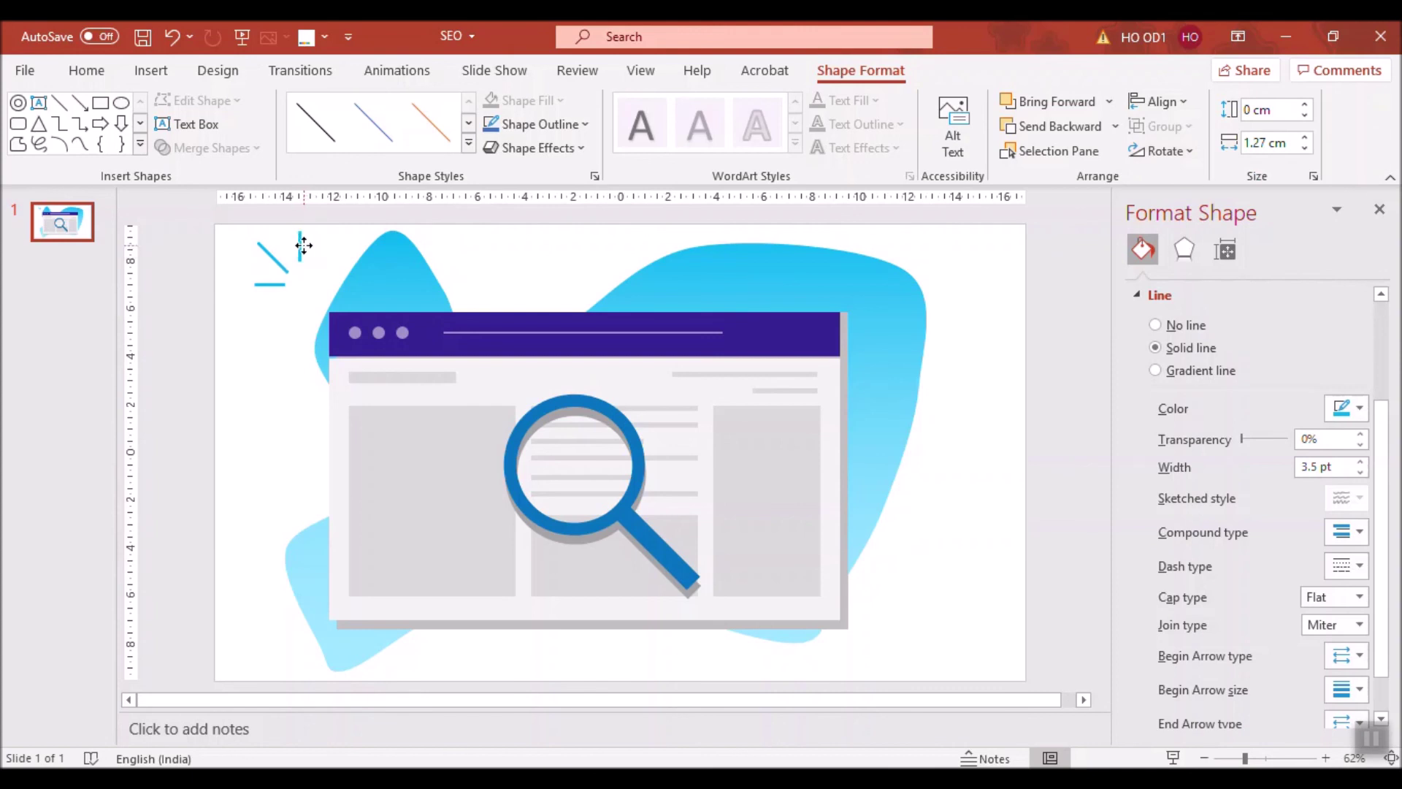
click(1017, 622)
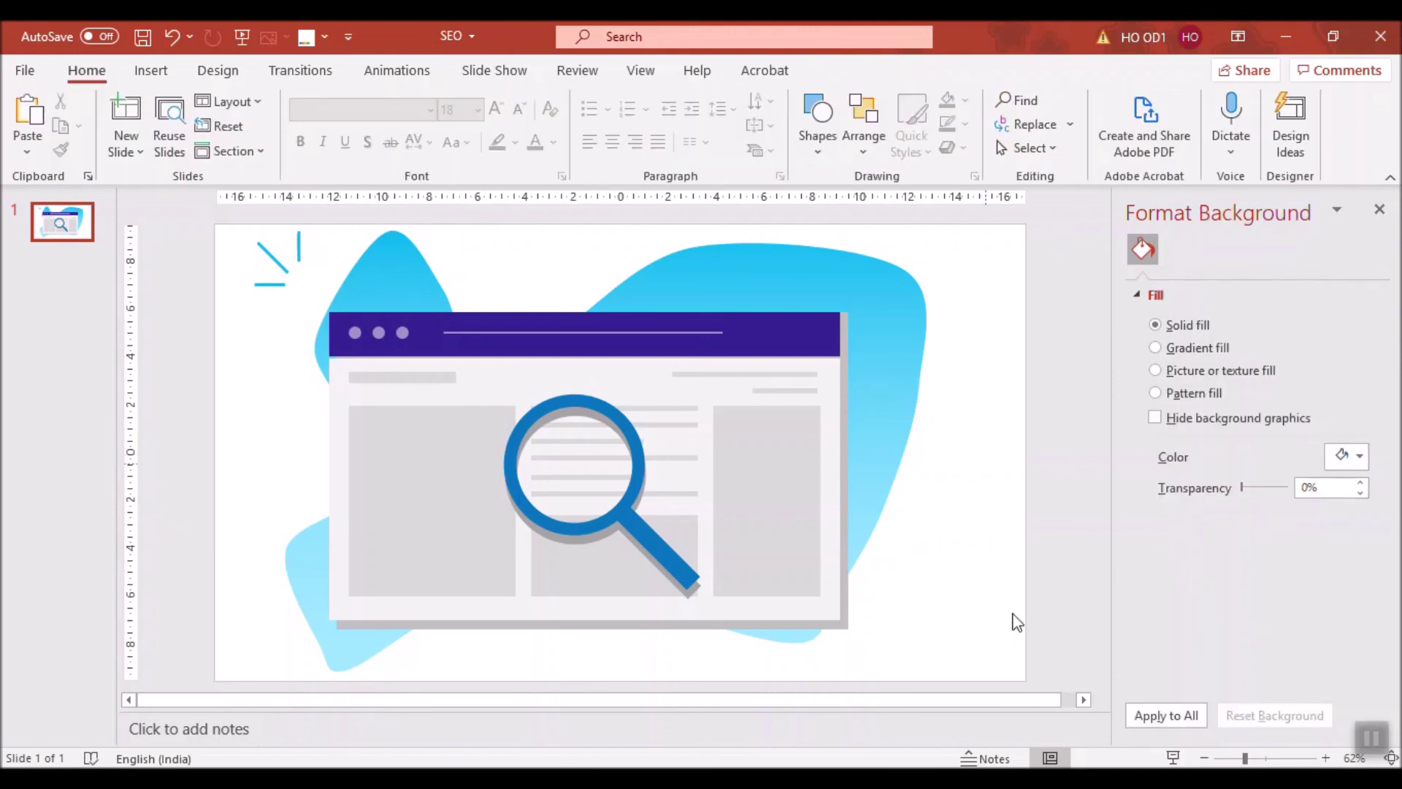
click(910, 387)
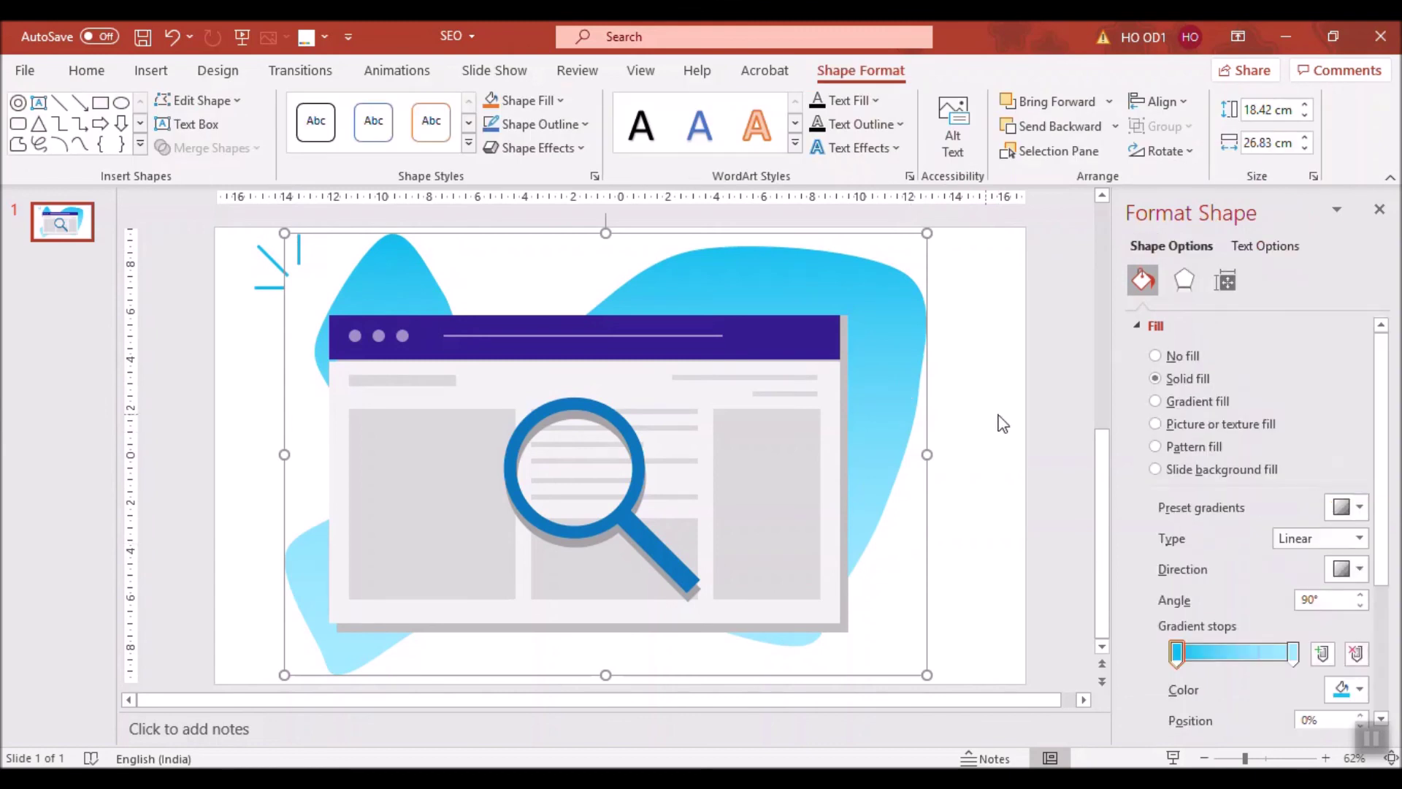
Add a text box left of the mockup containing the text 'SEO'.
click(998, 424)
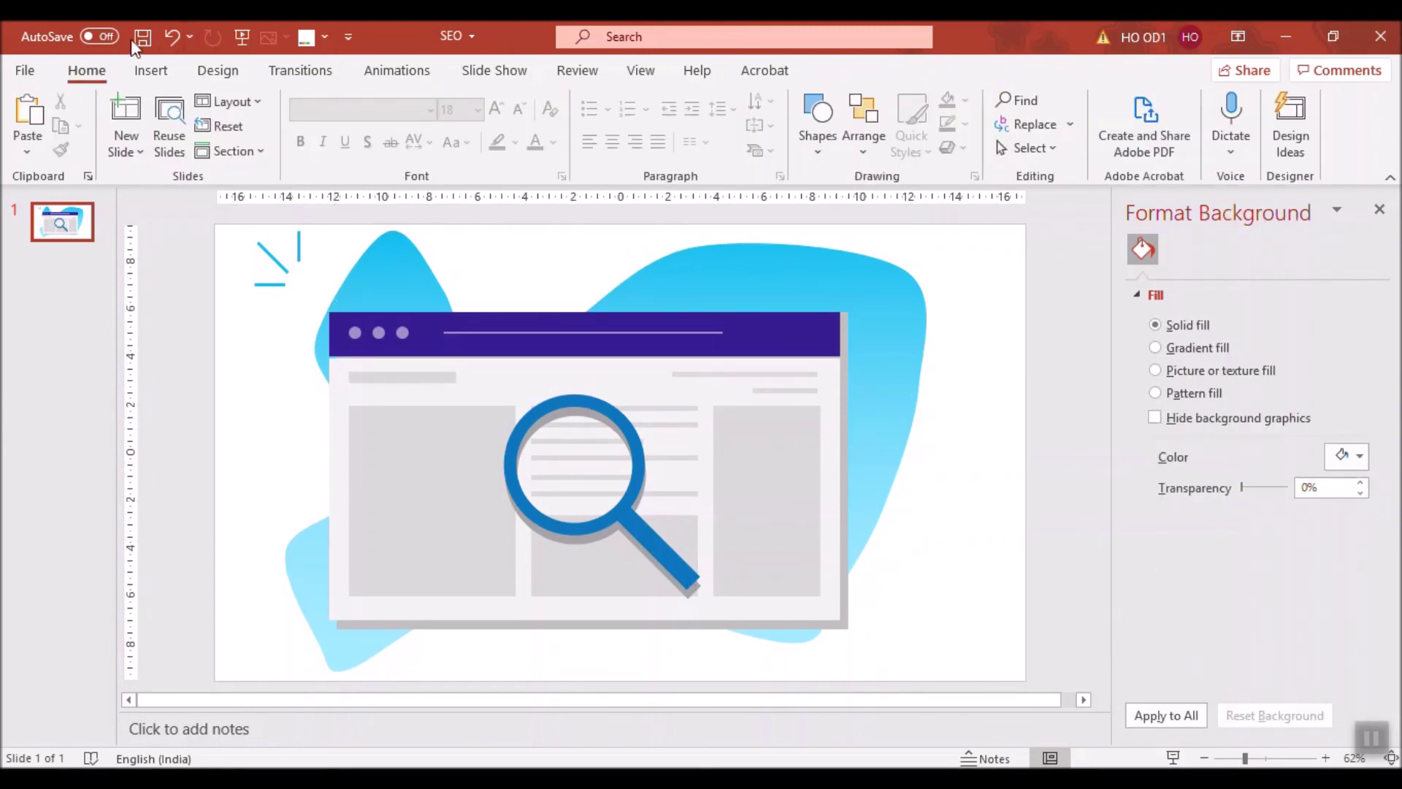
click(151, 70)
click(380, 139)
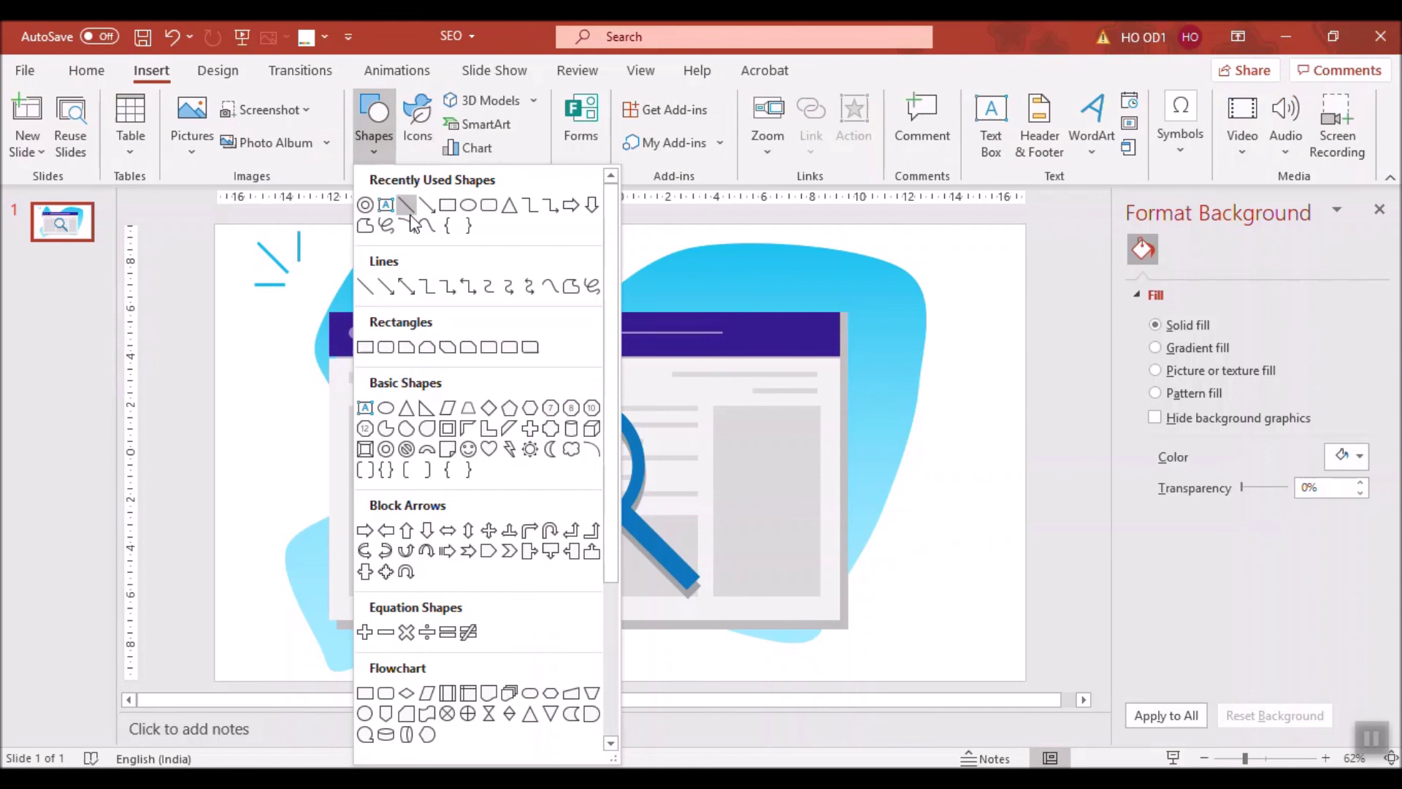
click(406, 205)
drag(278, 405, 278, 431)
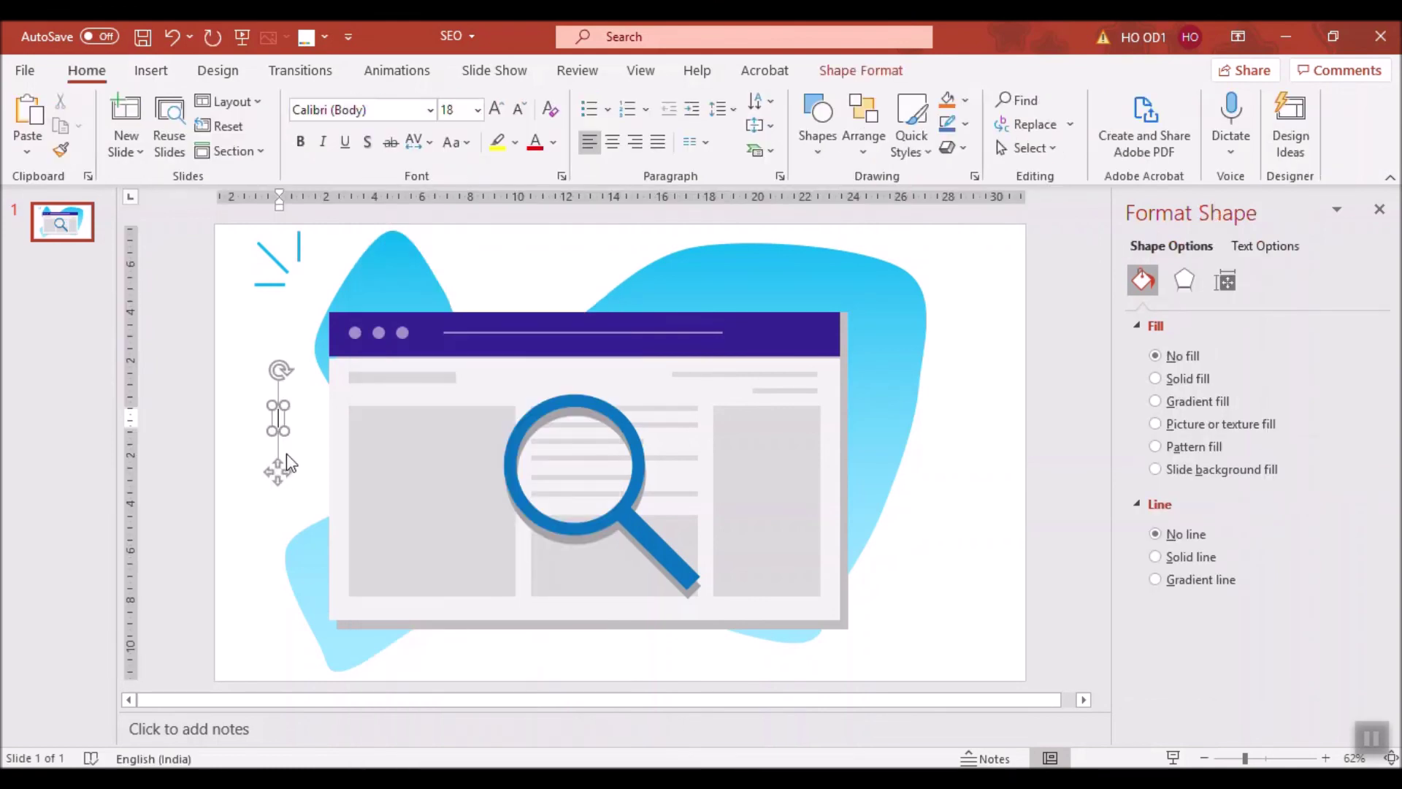
text(SEO)
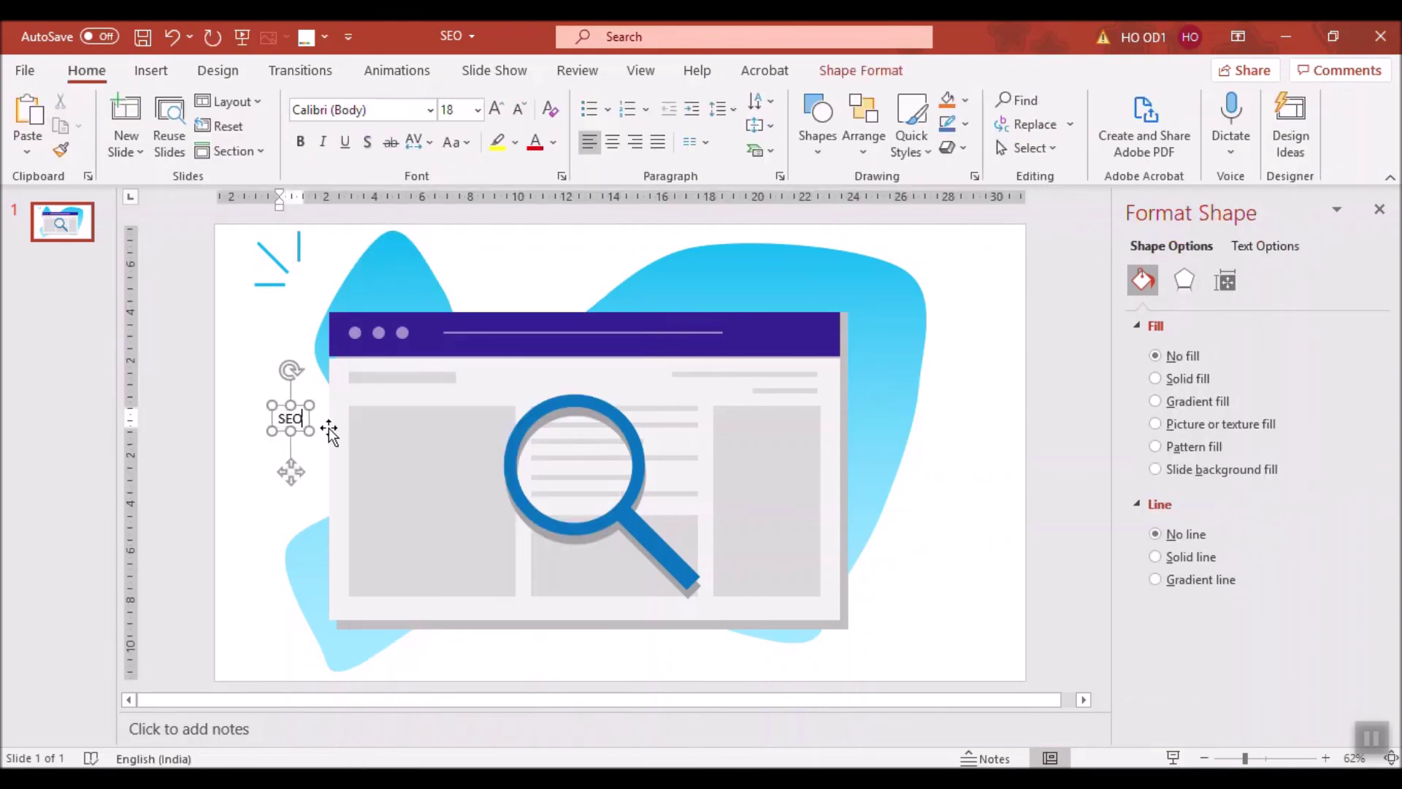
Format the SEO text as bold, 44 pt Montserrat.
click(308, 431)
click(300, 142)
click(496, 110)
click(496, 109)
click(496, 110)
click(495, 109)
click(496, 109)
click(496, 109)
click(496, 110)
click(387, 111)
text(Montserrat)
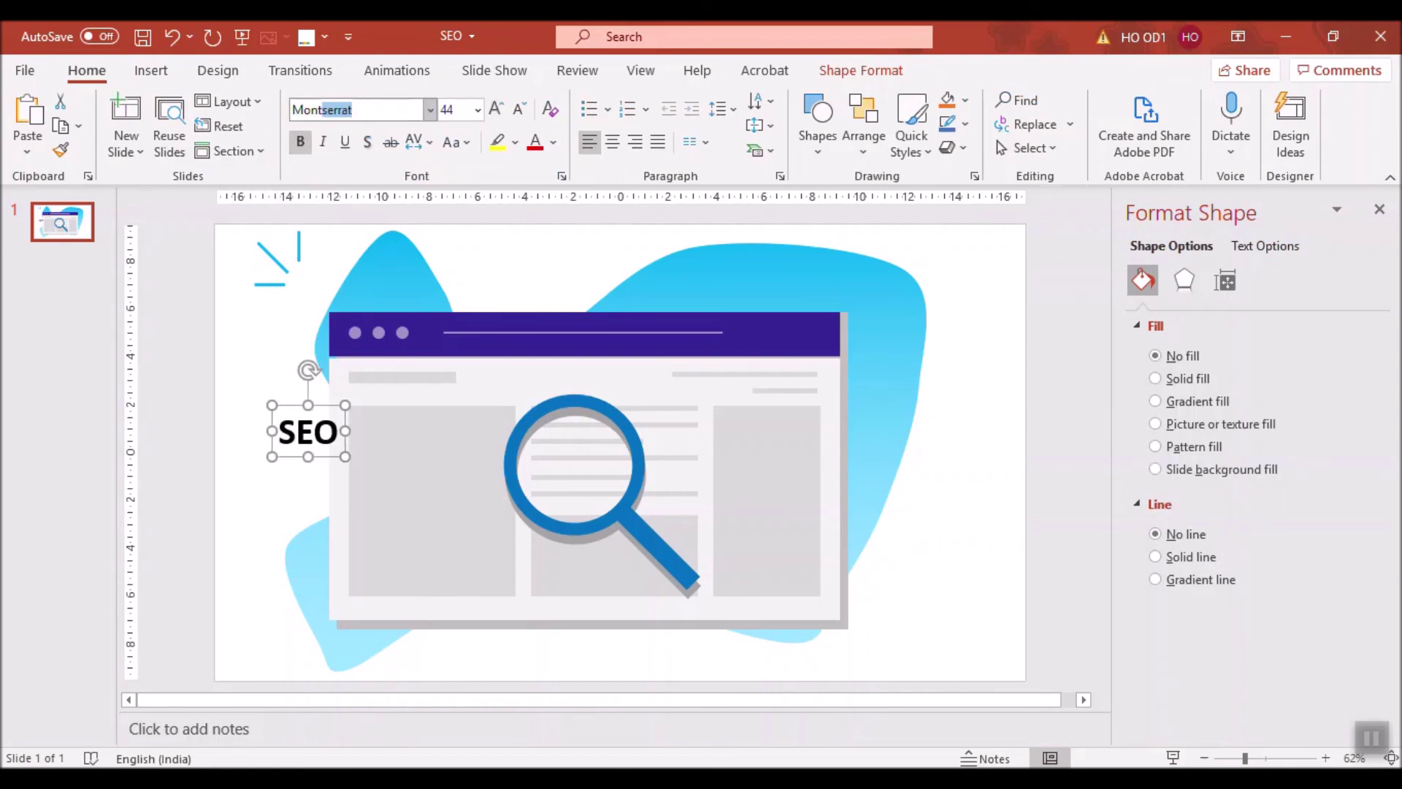
key(Return)
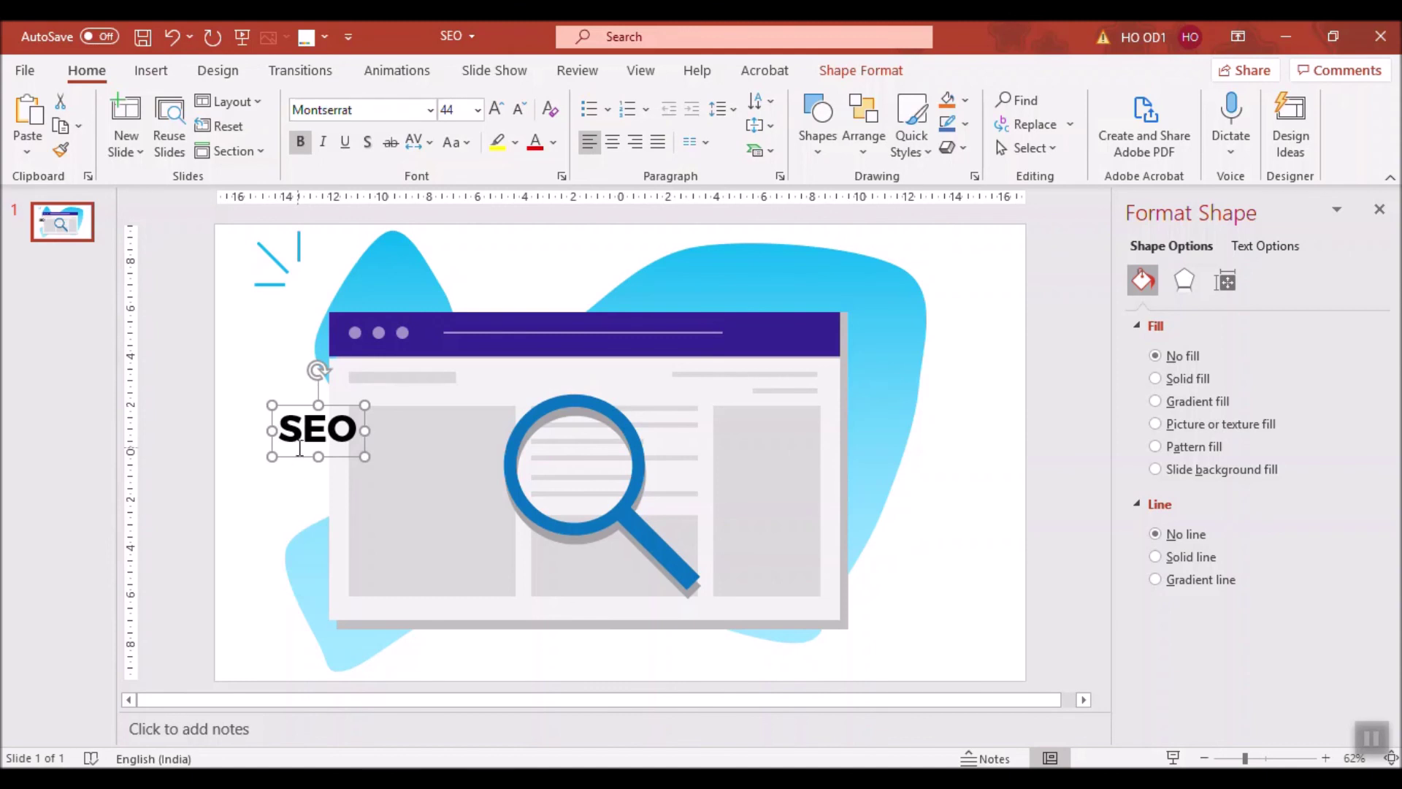
Move the SEO label into the magnifier lens and colour it dark purple.
drag(297, 457, 556, 496)
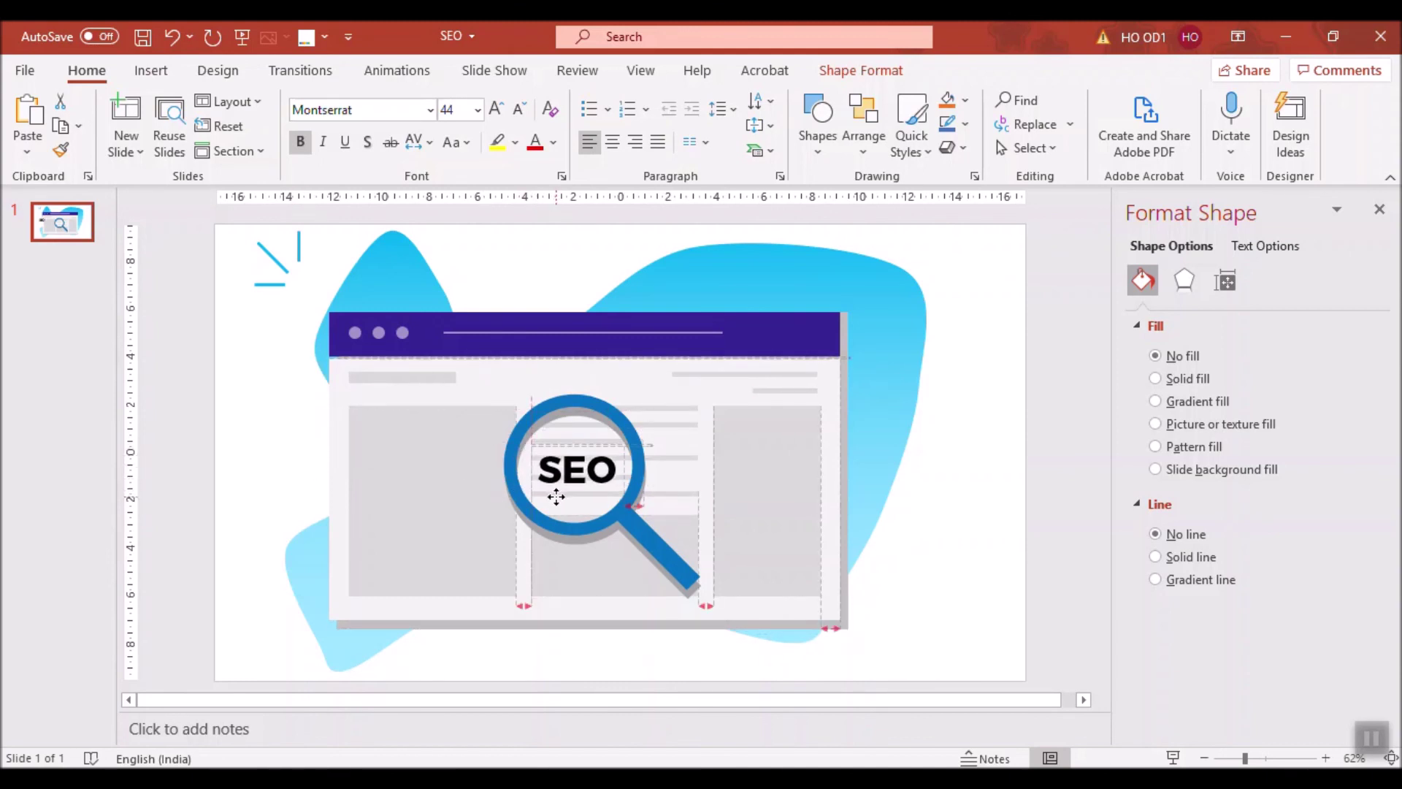
click(553, 142)
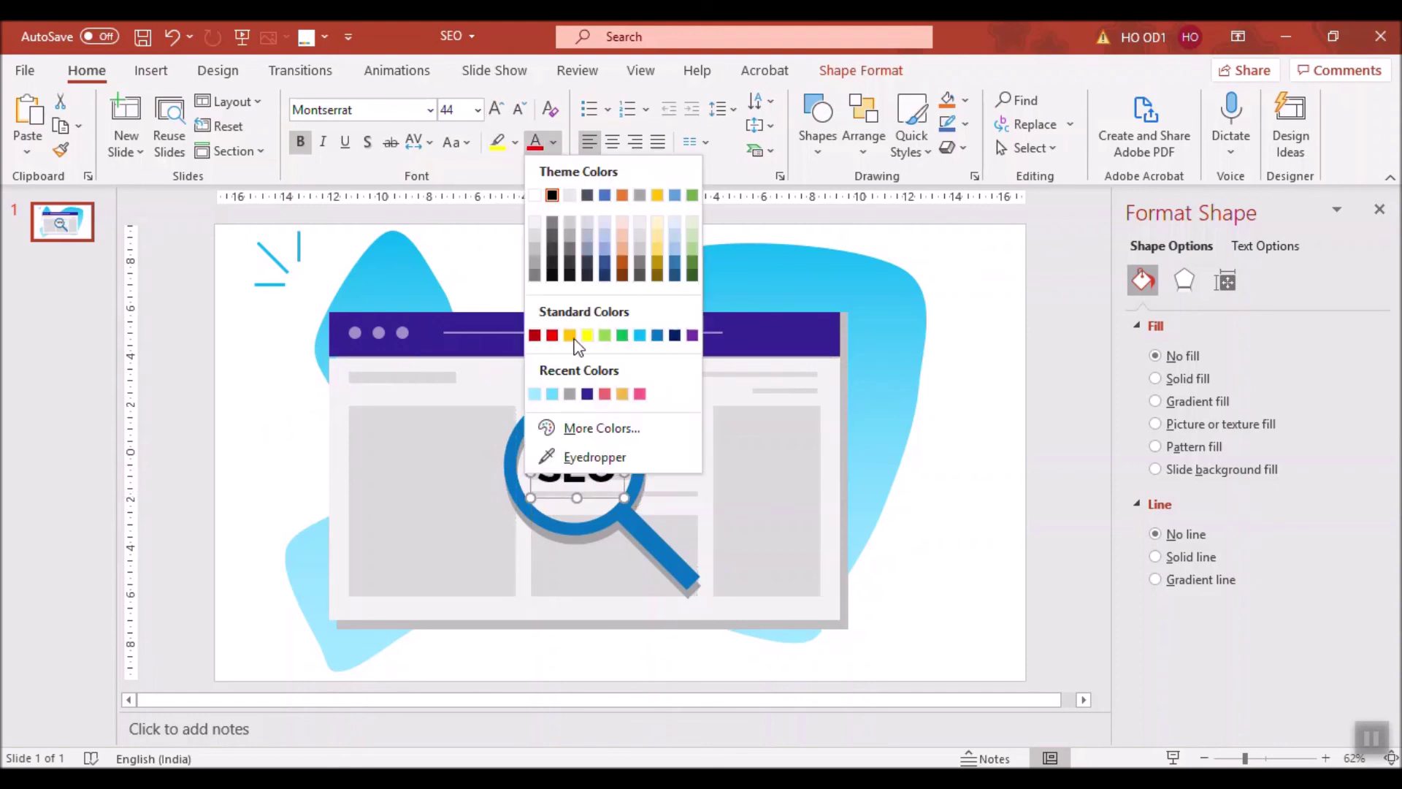
click(587, 394)
click(917, 388)
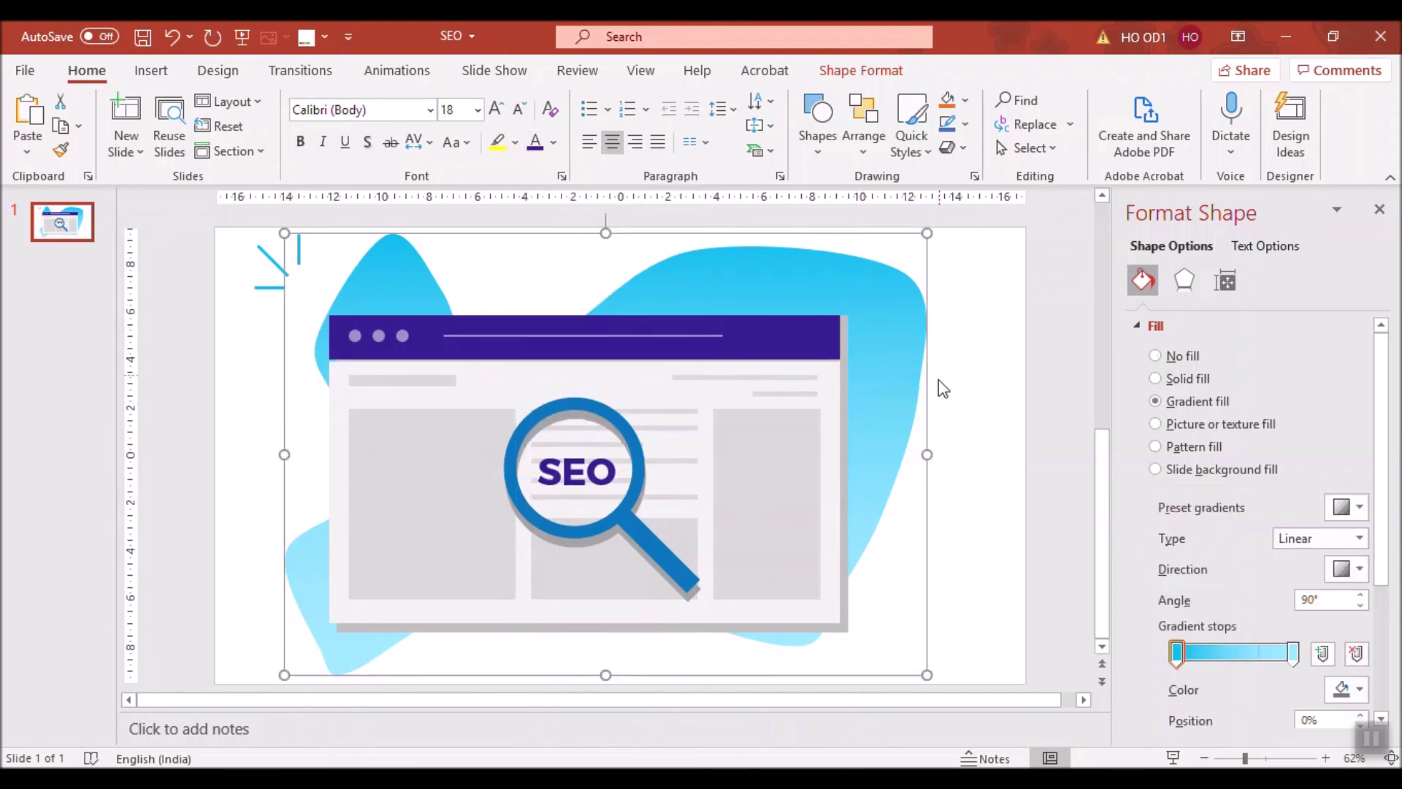
Clear the selection and save the SEO presentation with Ctrl+S.
scroll(748, 378, down, 2)
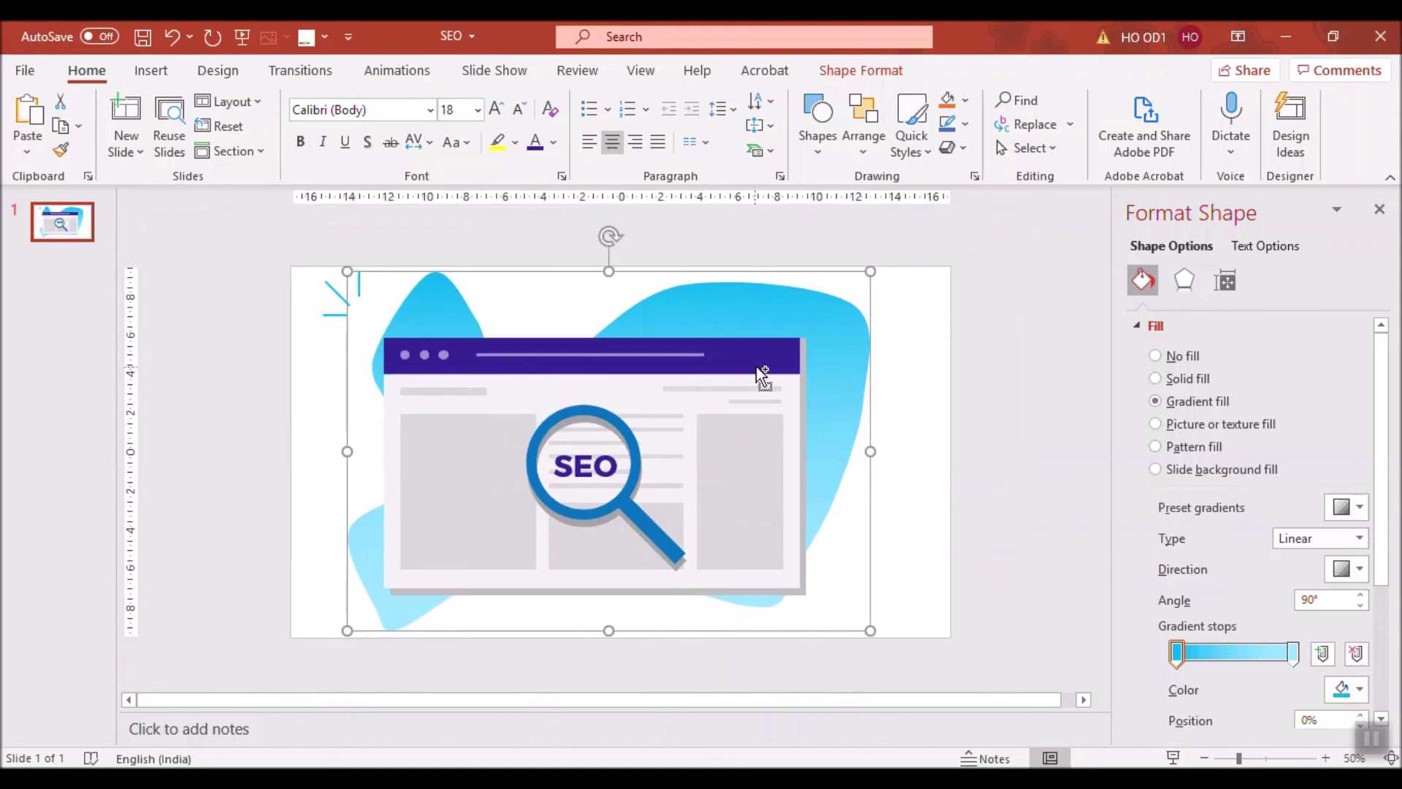
click(947, 422)
key(ctrl+s)
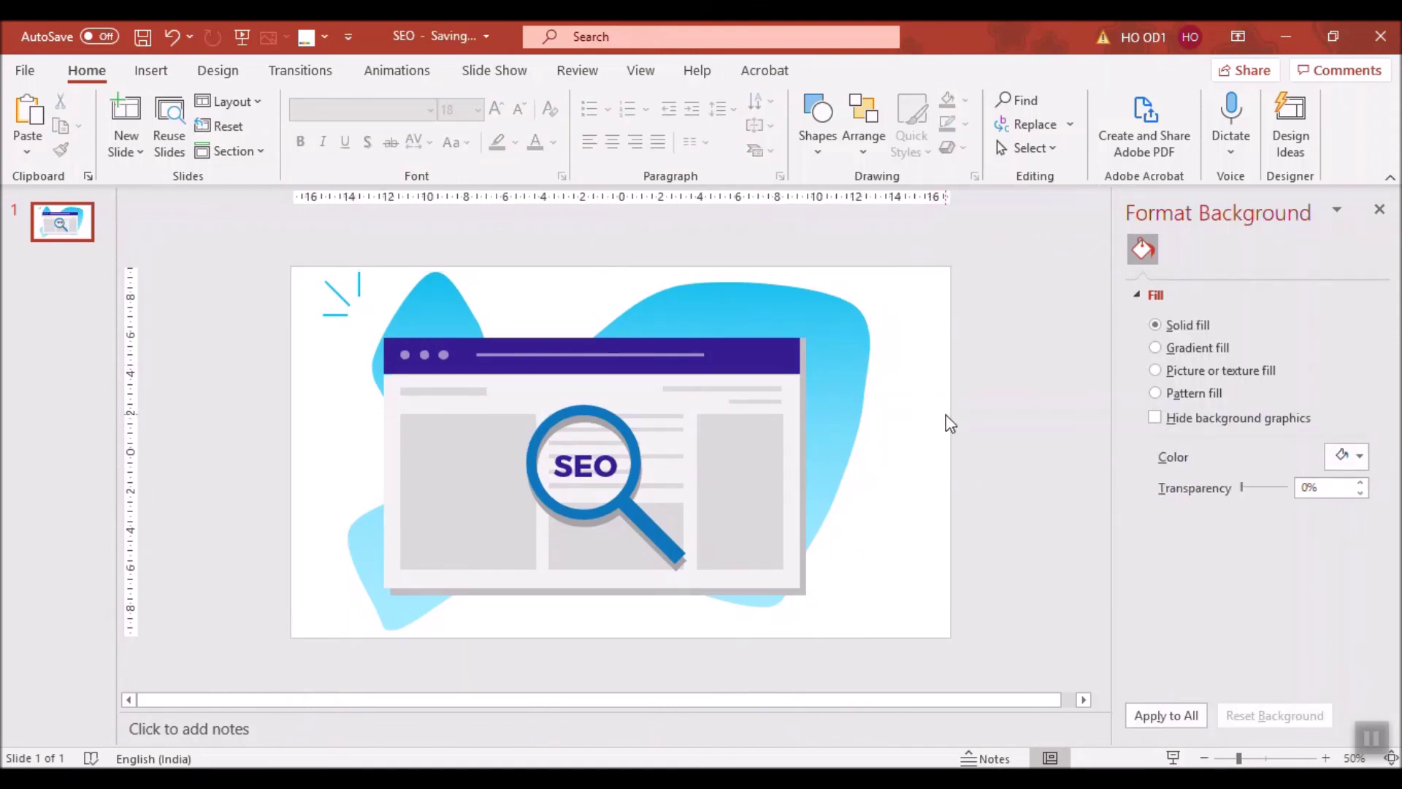
click(511, 307)
click(994, 312)
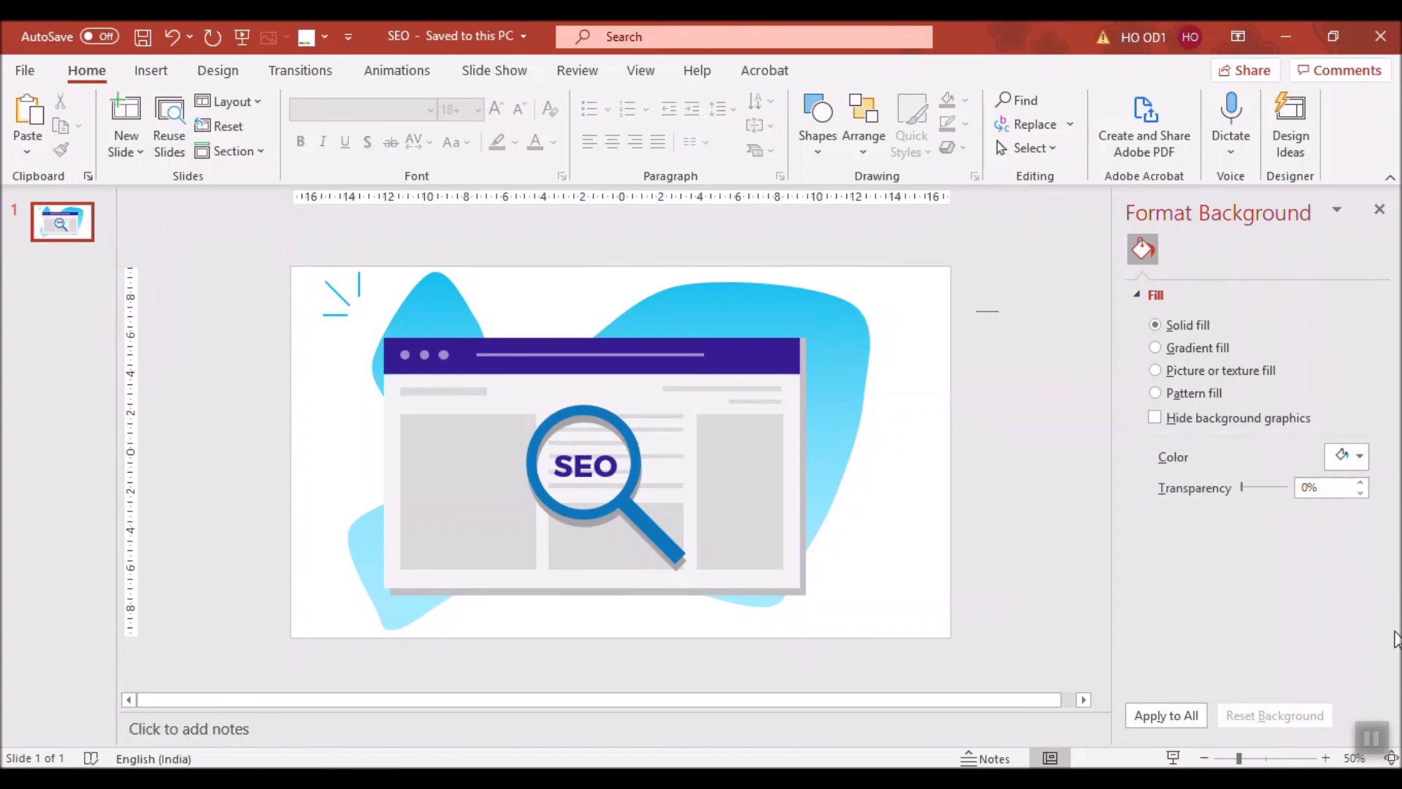